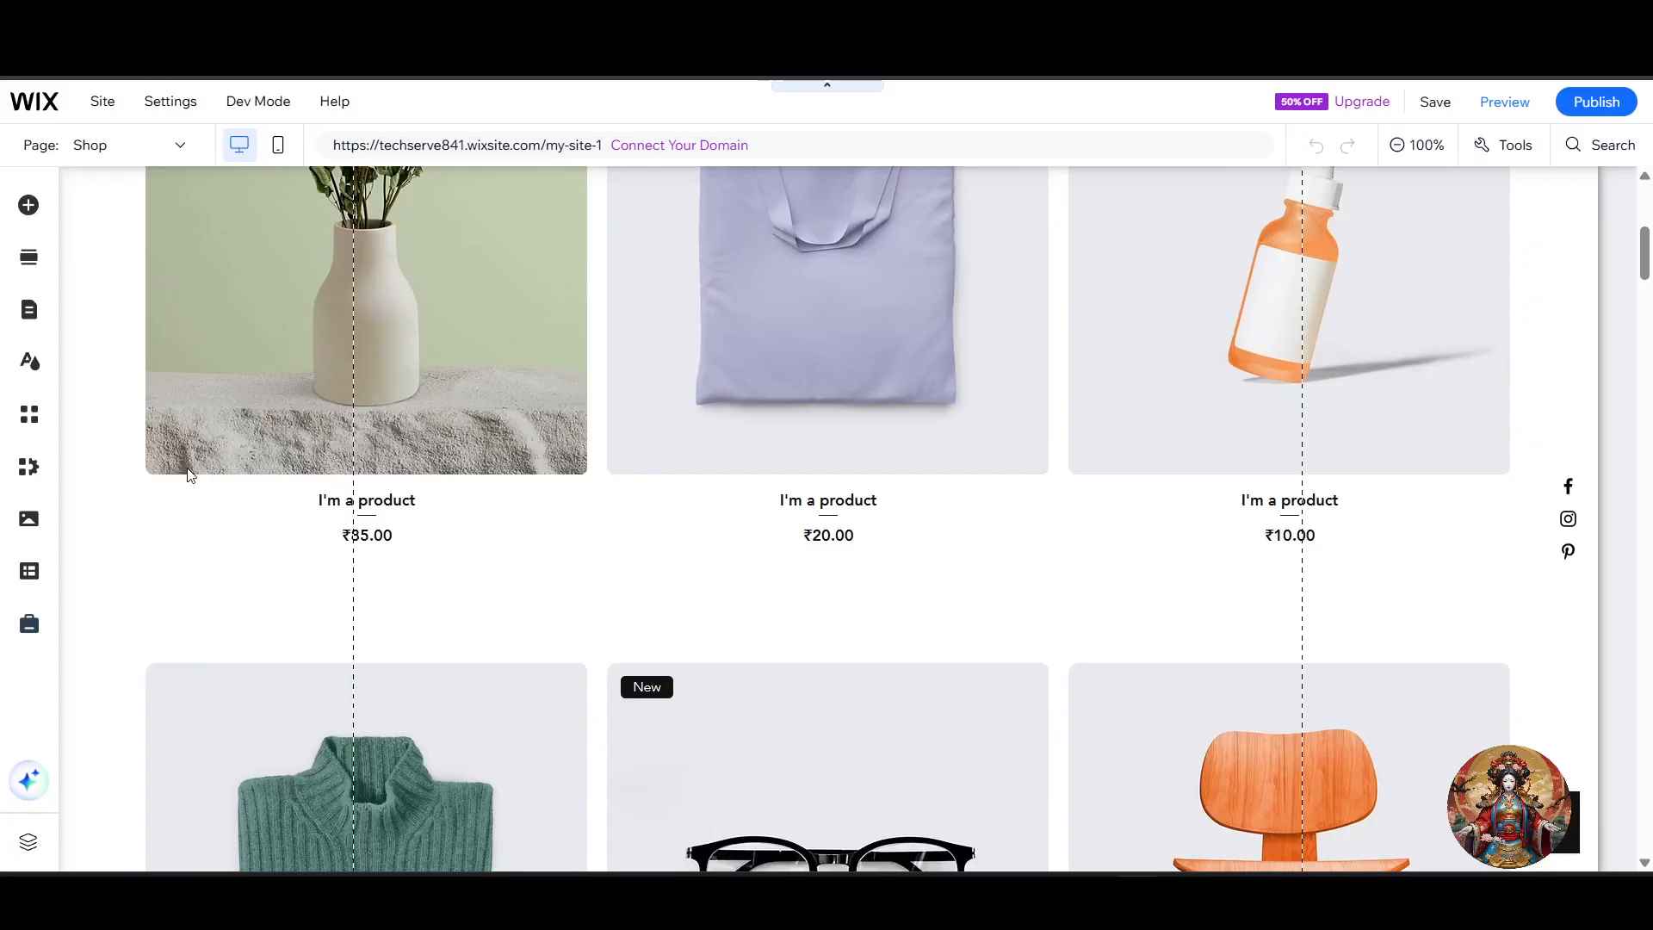
pyautogui.scroll(4, 827, 517)
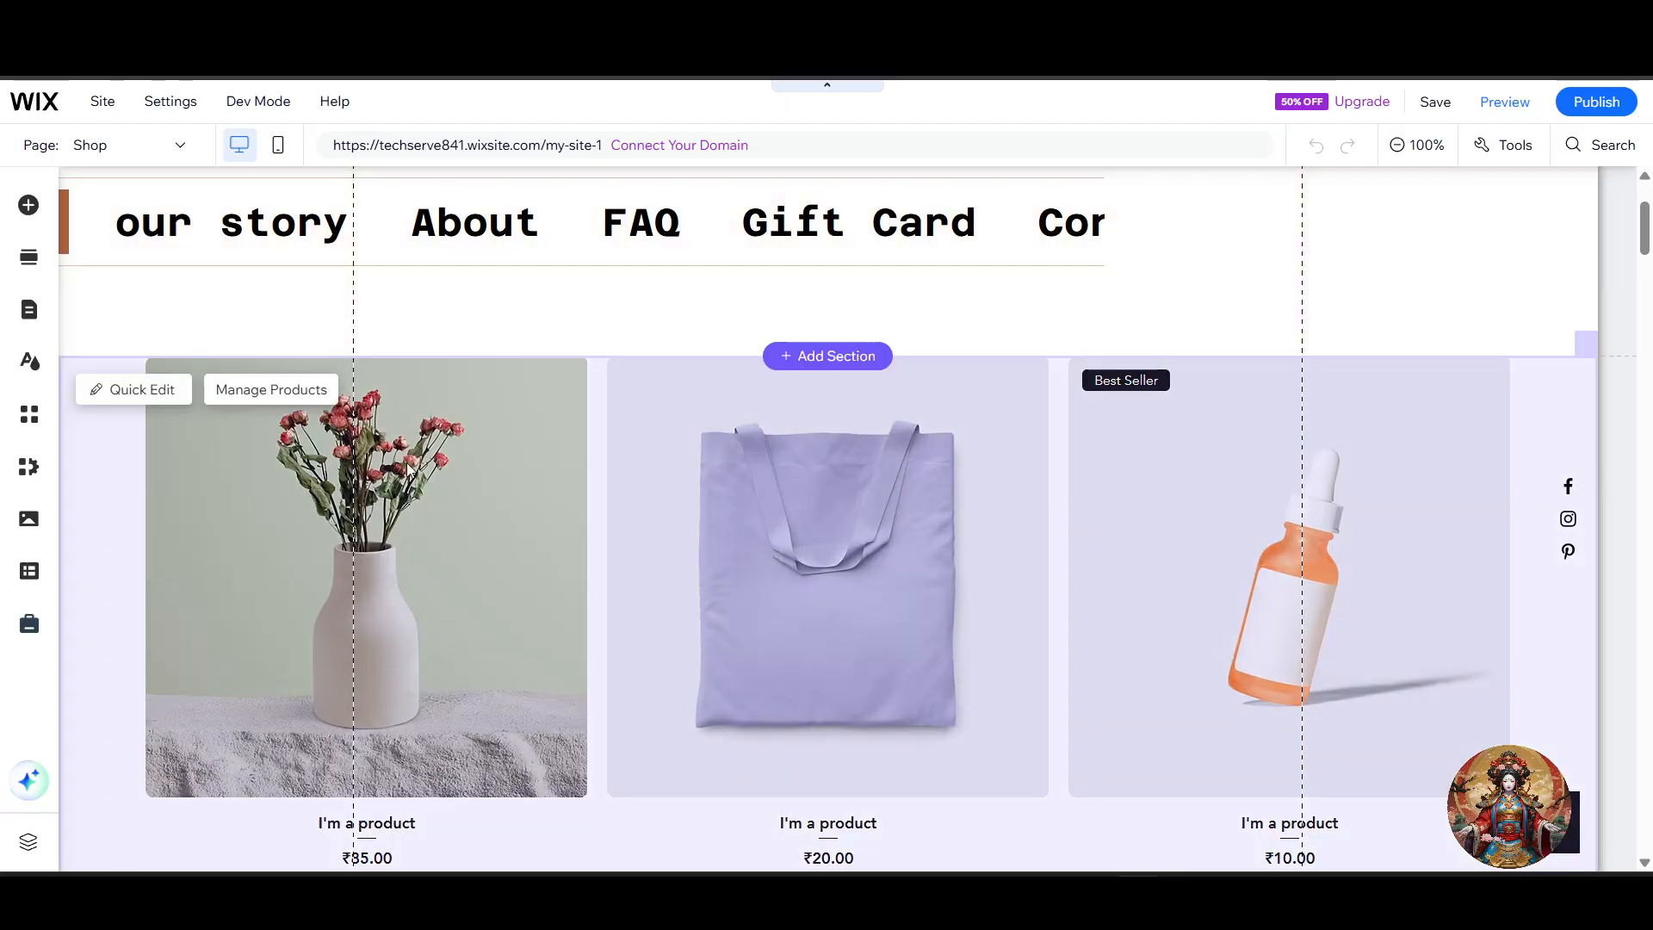
pyautogui.scroll(-3, 509, 422)
pyautogui.scroll(5, 642, 439)
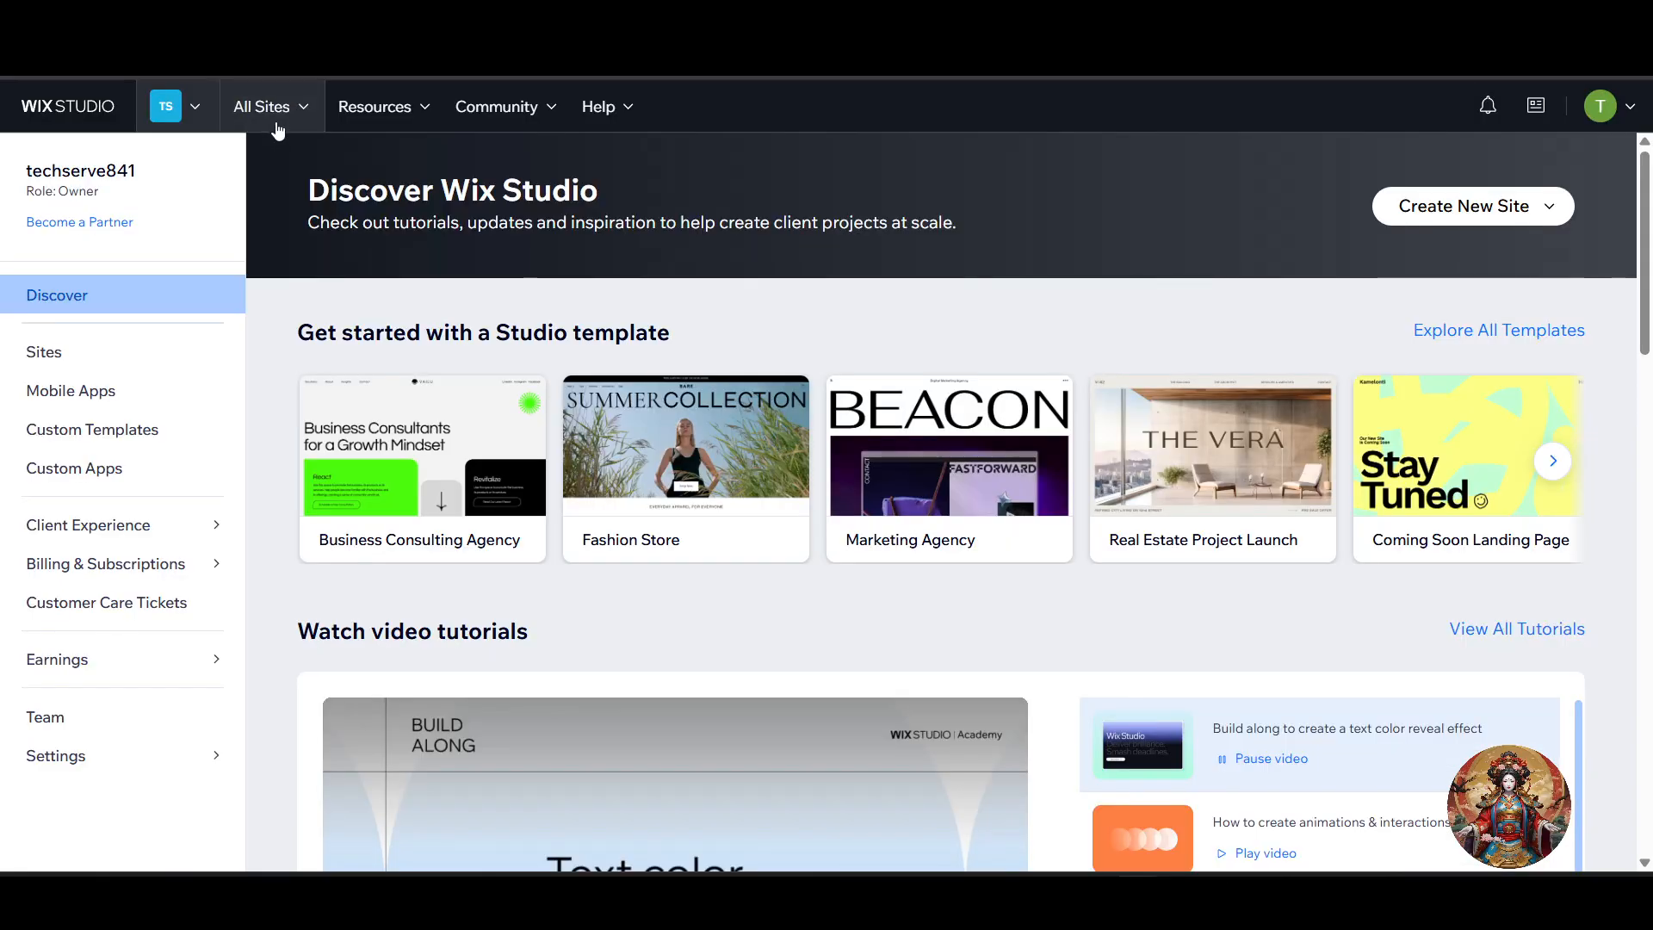
pyautogui.click(270, 107)
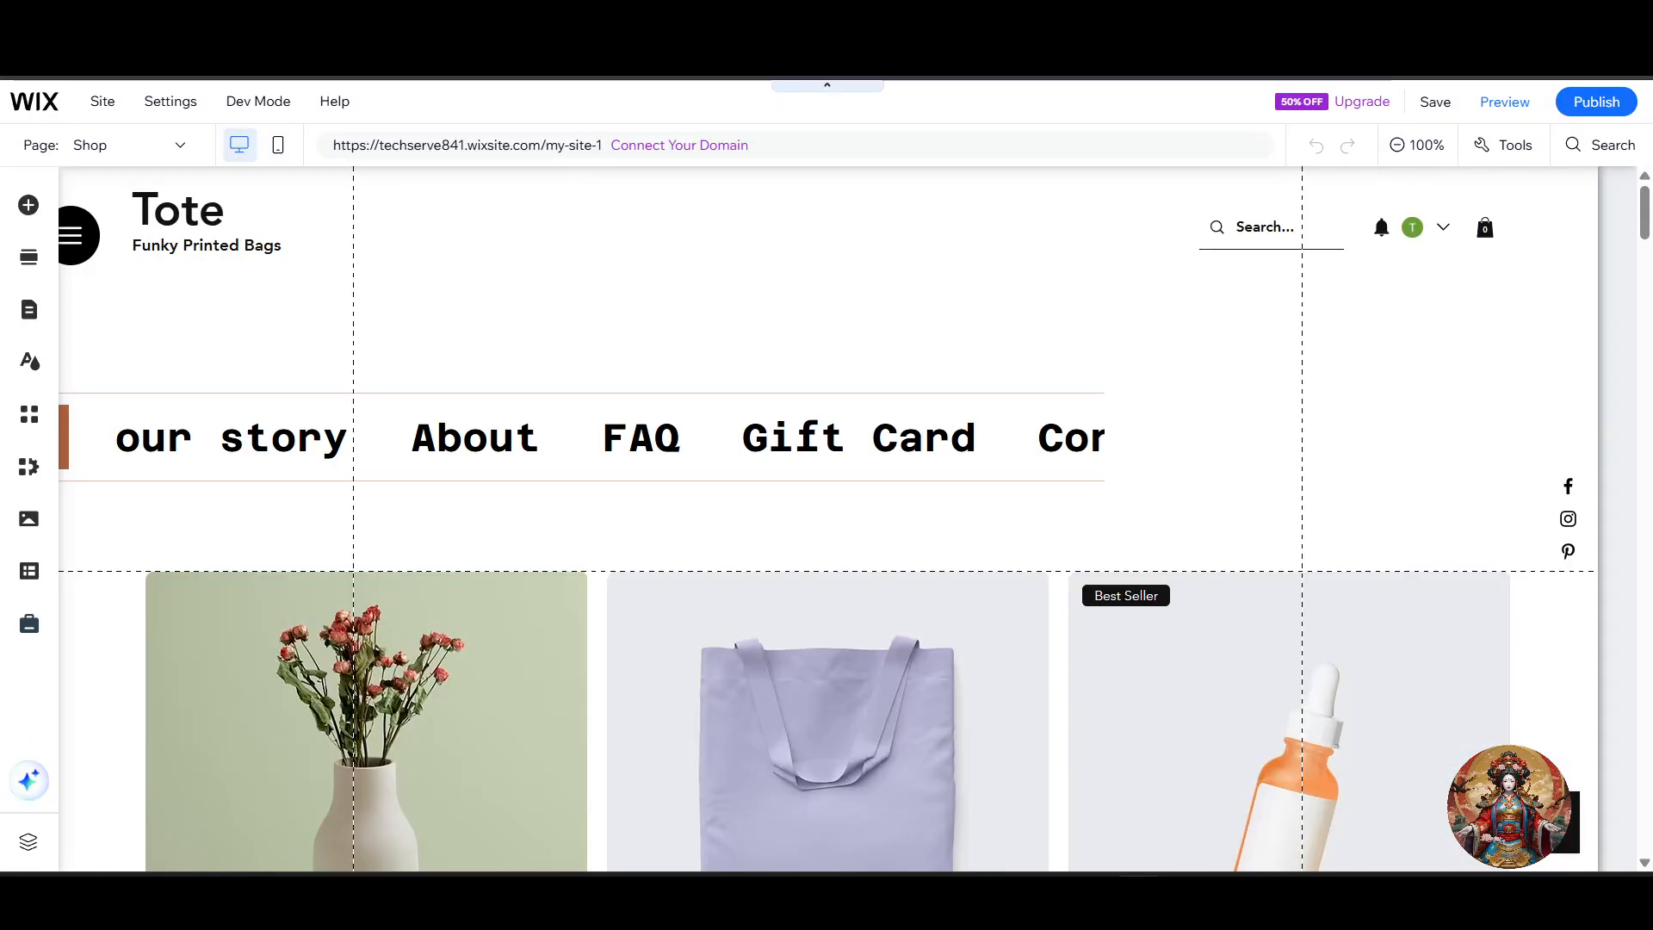
pyautogui.moveTo(52, 102)
pyautogui.click(37, 168)
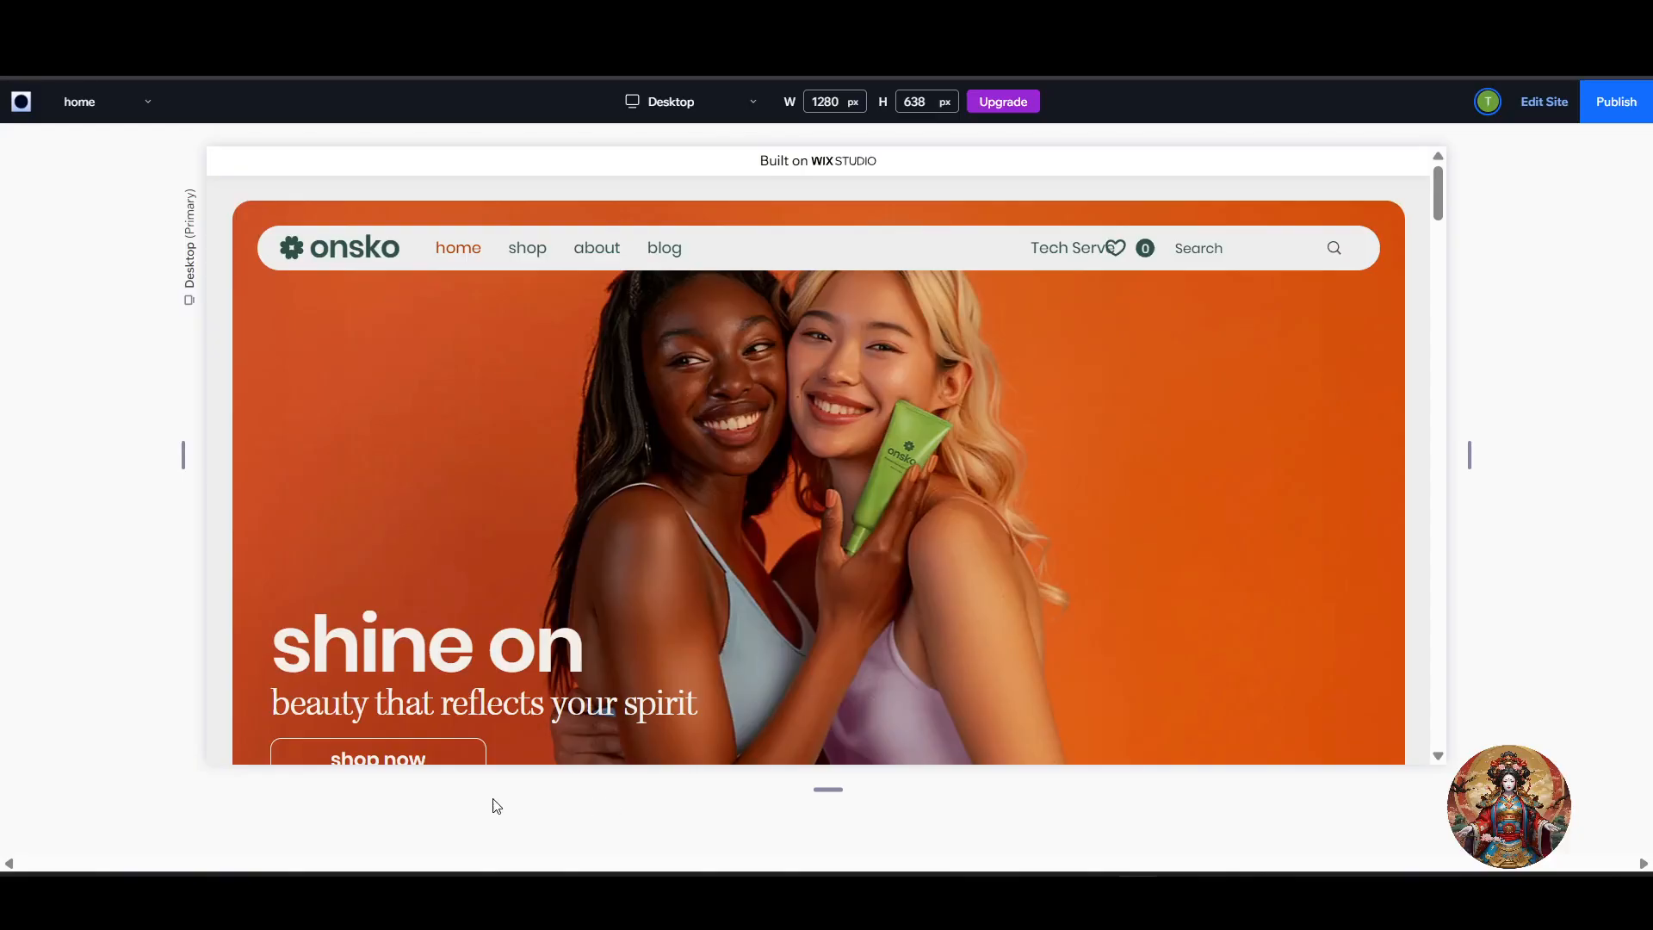
# Examine the home page preview from the hero banner down to the shop by category section.
pyautogui.scroll(-4, 642, 679)
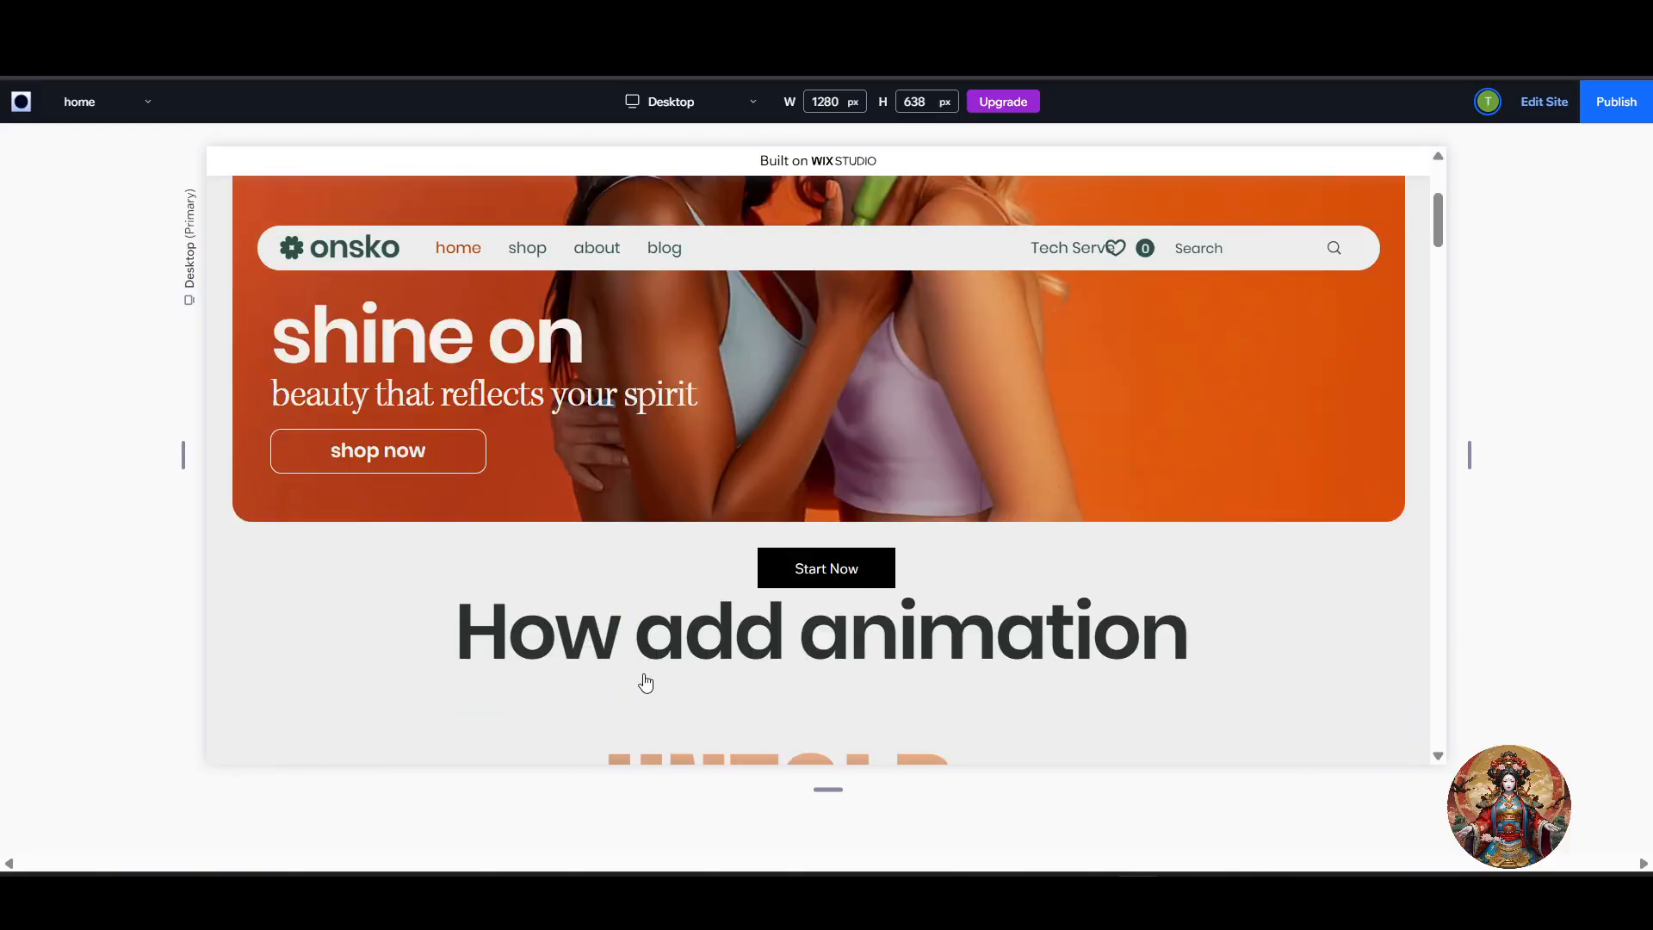
pyautogui.scroll(-3, 858, 493)
pyautogui.scroll(-3, 858, 493)
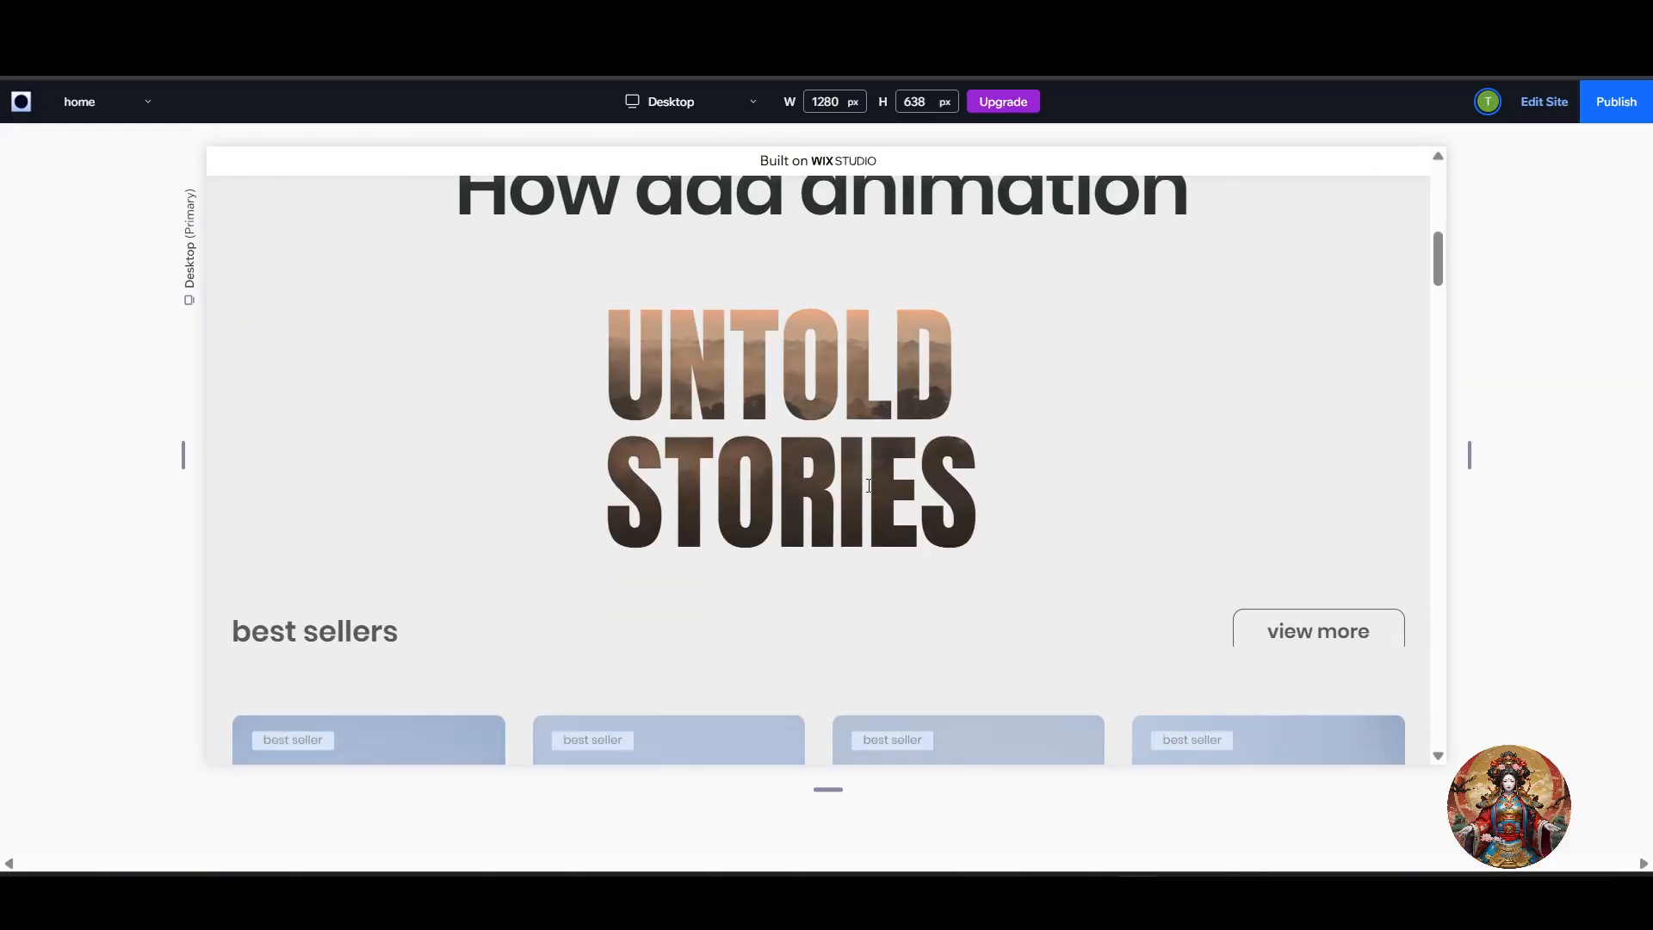
pyautogui.scroll(3, 827, 498)
pyautogui.scroll(-5, 792, 503)
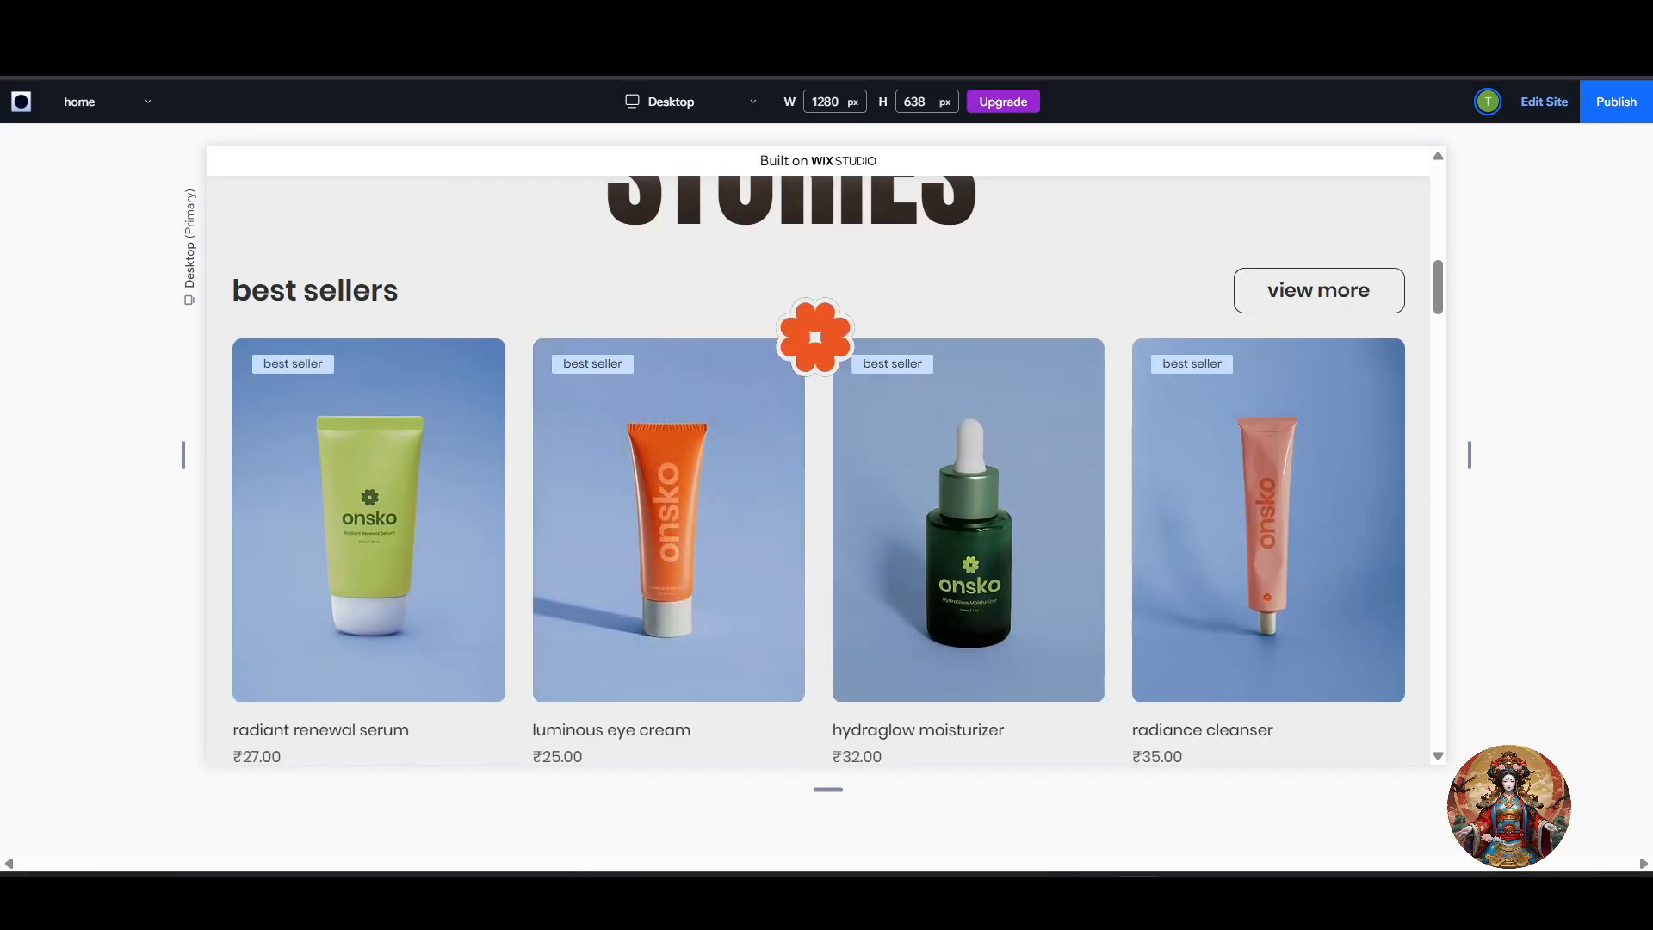
pyautogui.scroll(-5, 826, 491)
pyautogui.scroll(-3, 816, 517)
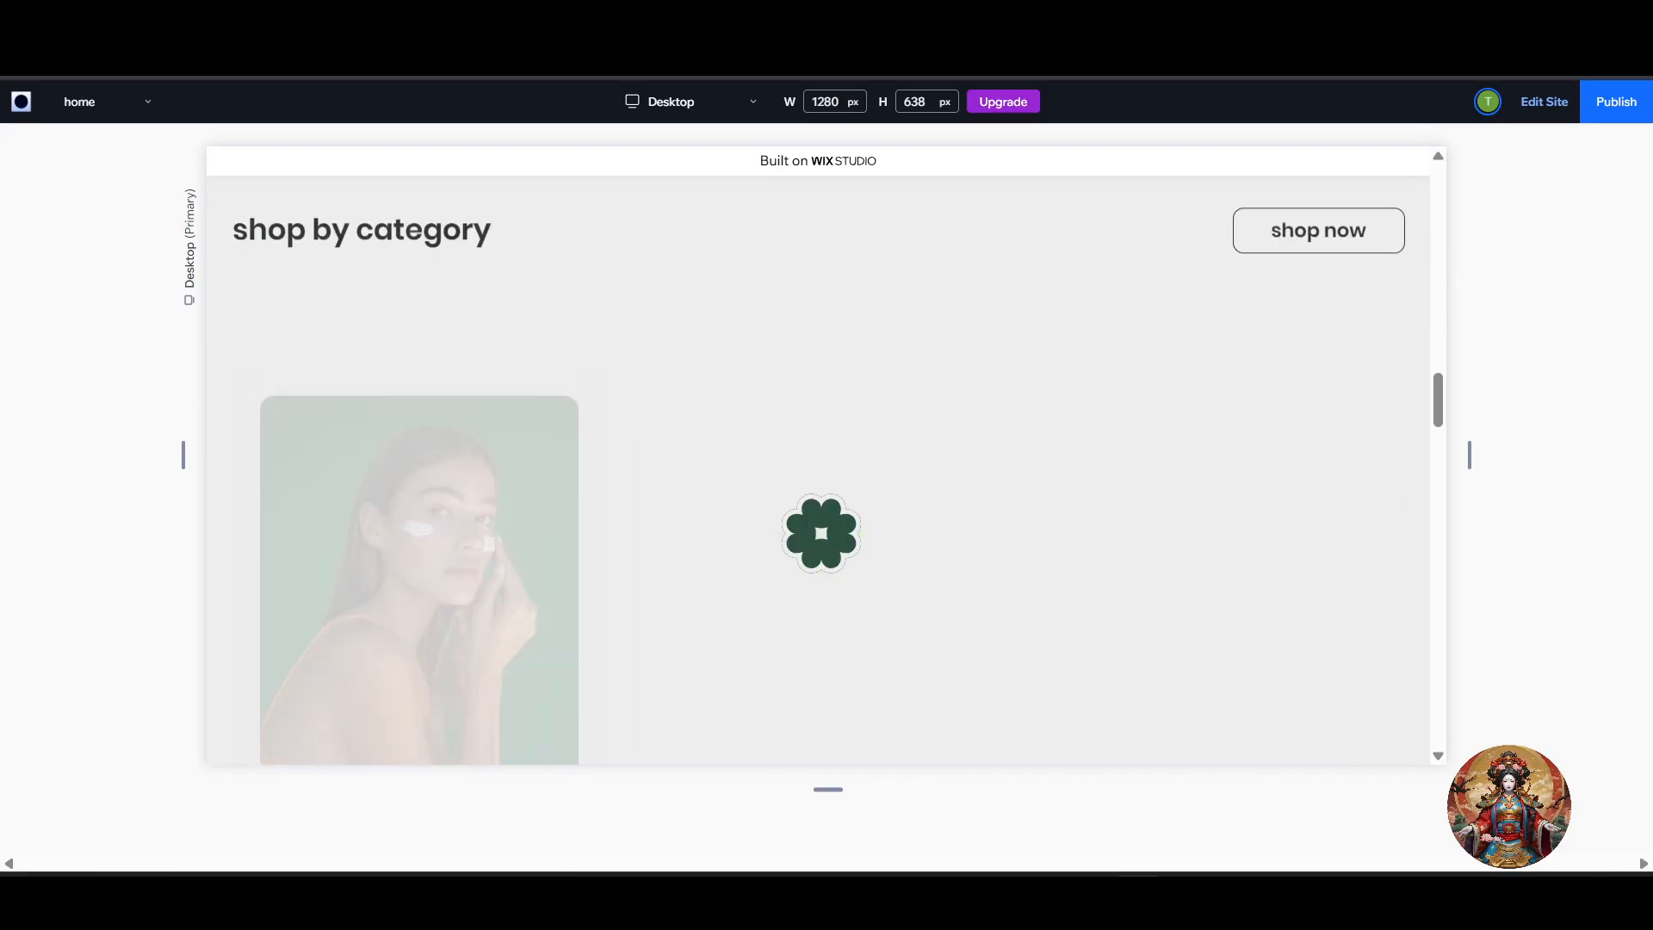
pyautogui.scroll(8, 816, 525)
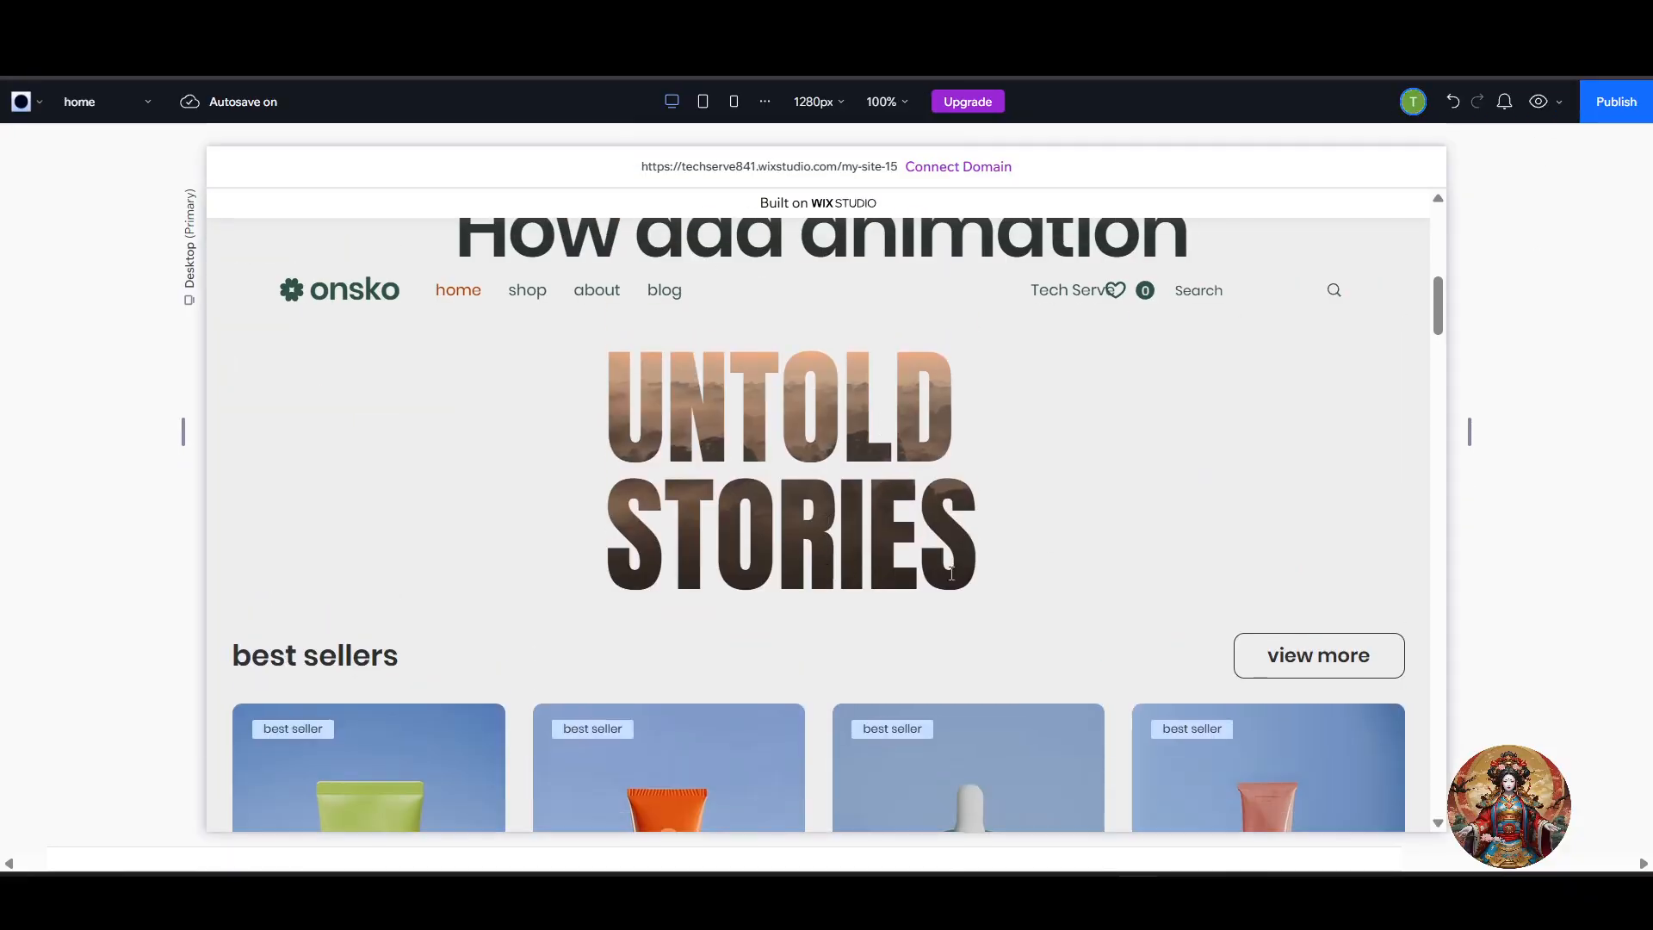
# Add a blank section between the Untold Stories section and the best sellers section.
pyautogui.click(839, 551)
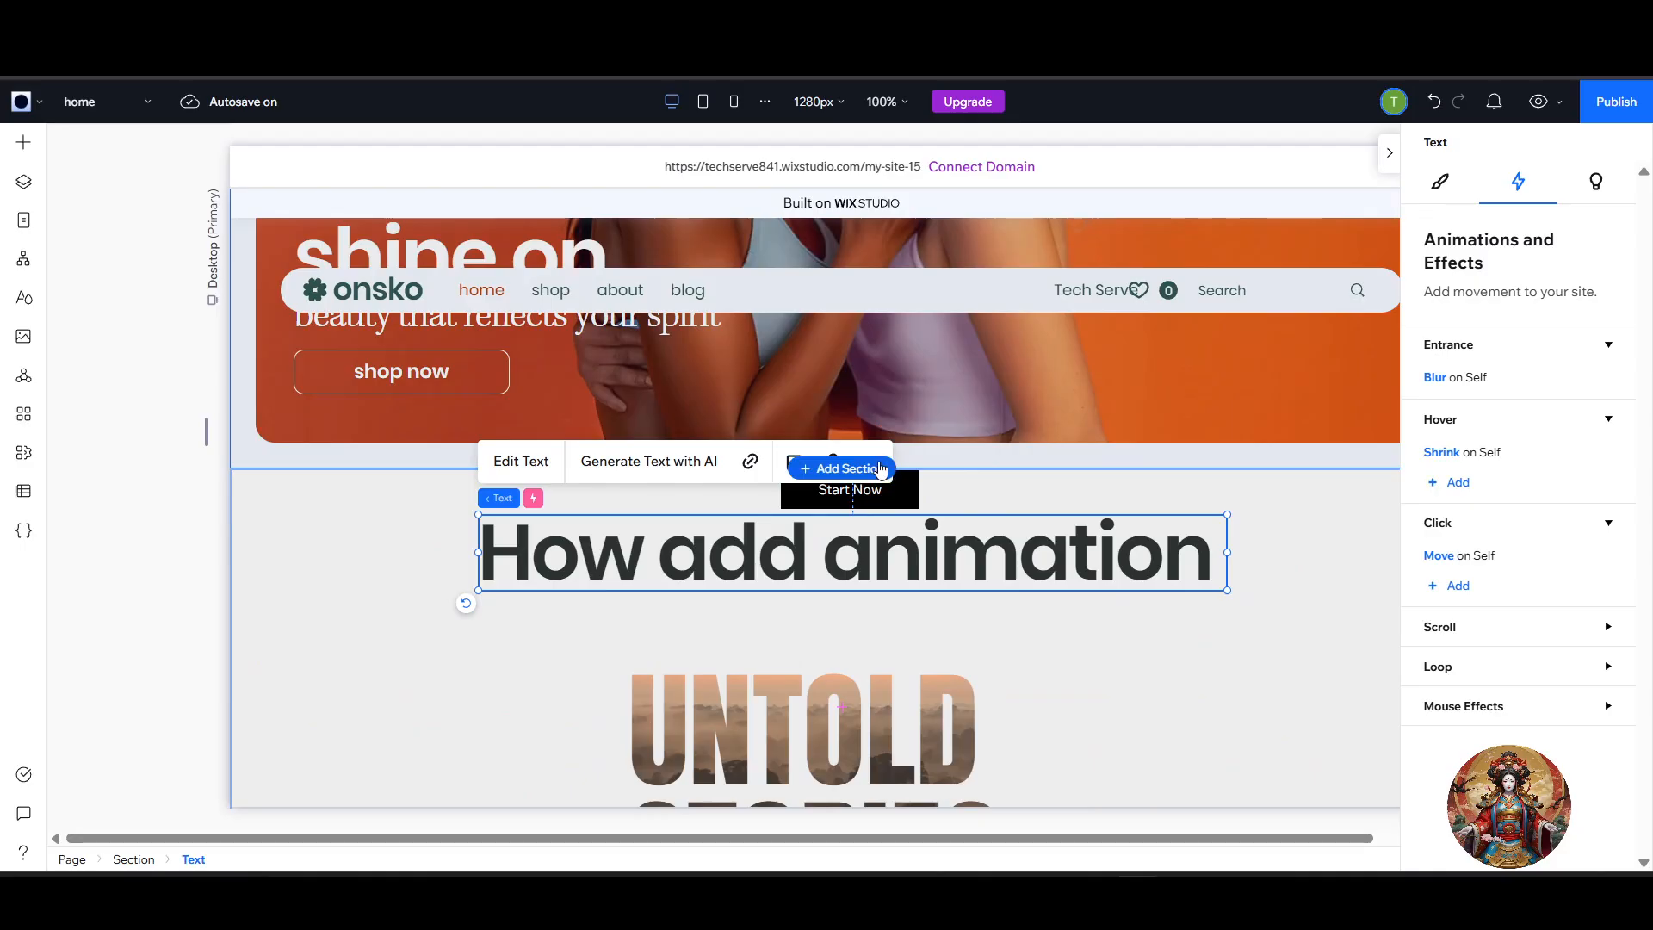
pyautogui.scroll(-8, 827, 534)
pyautogui.scroll(4, 800, 602)
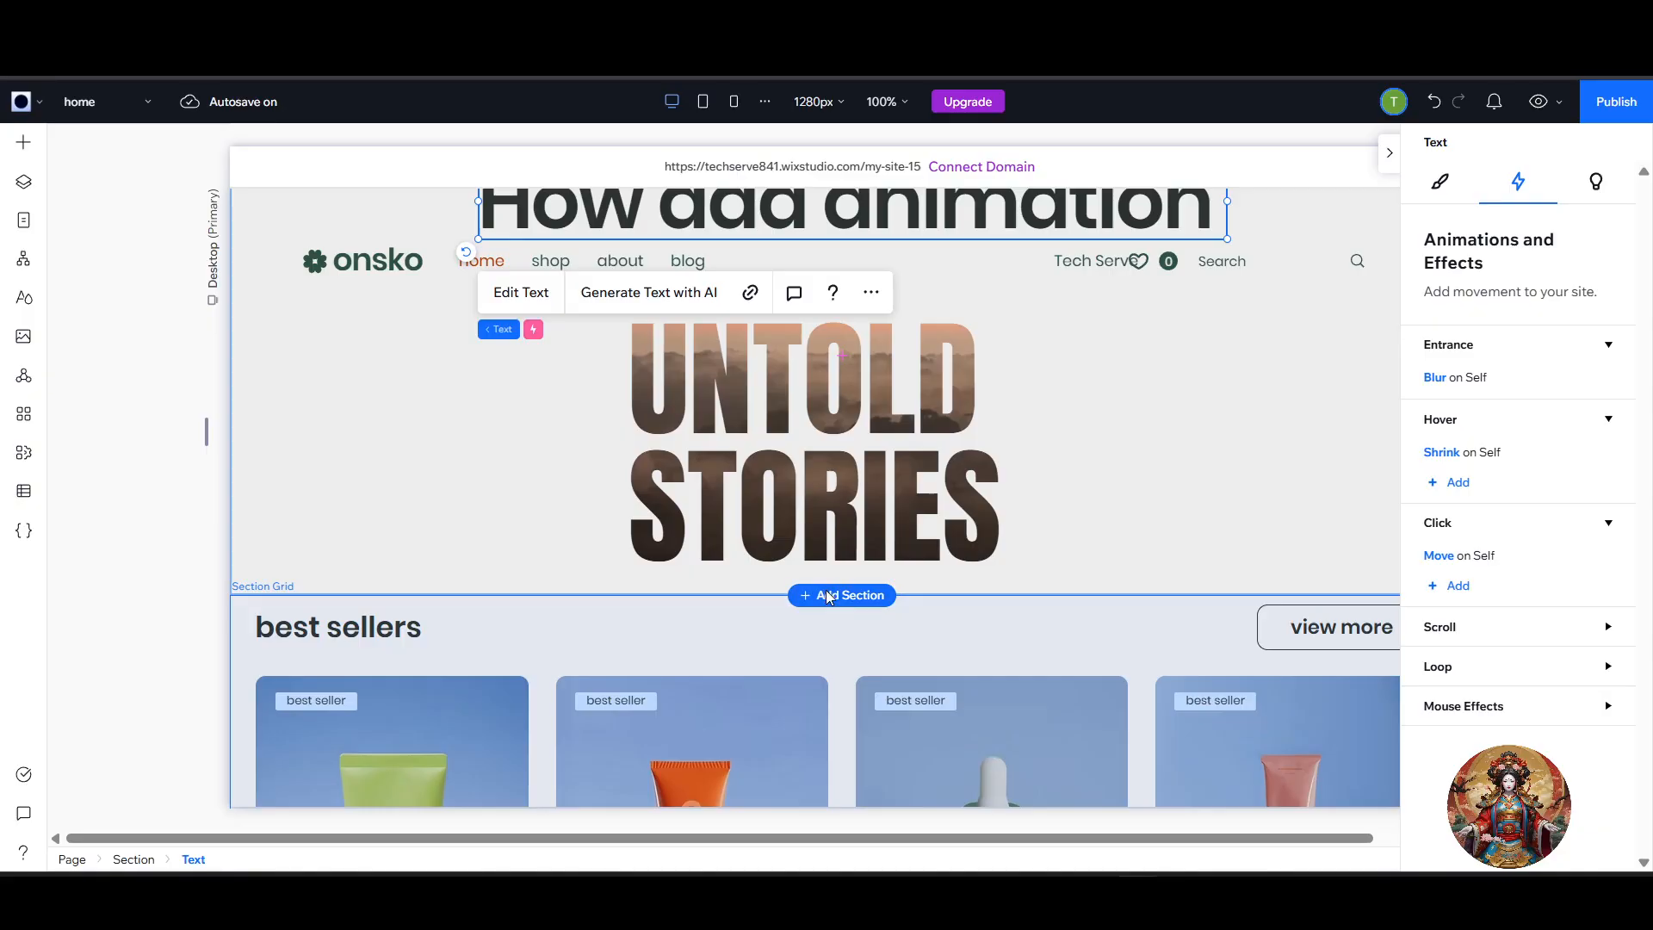
pyautogui.click(828, 596)
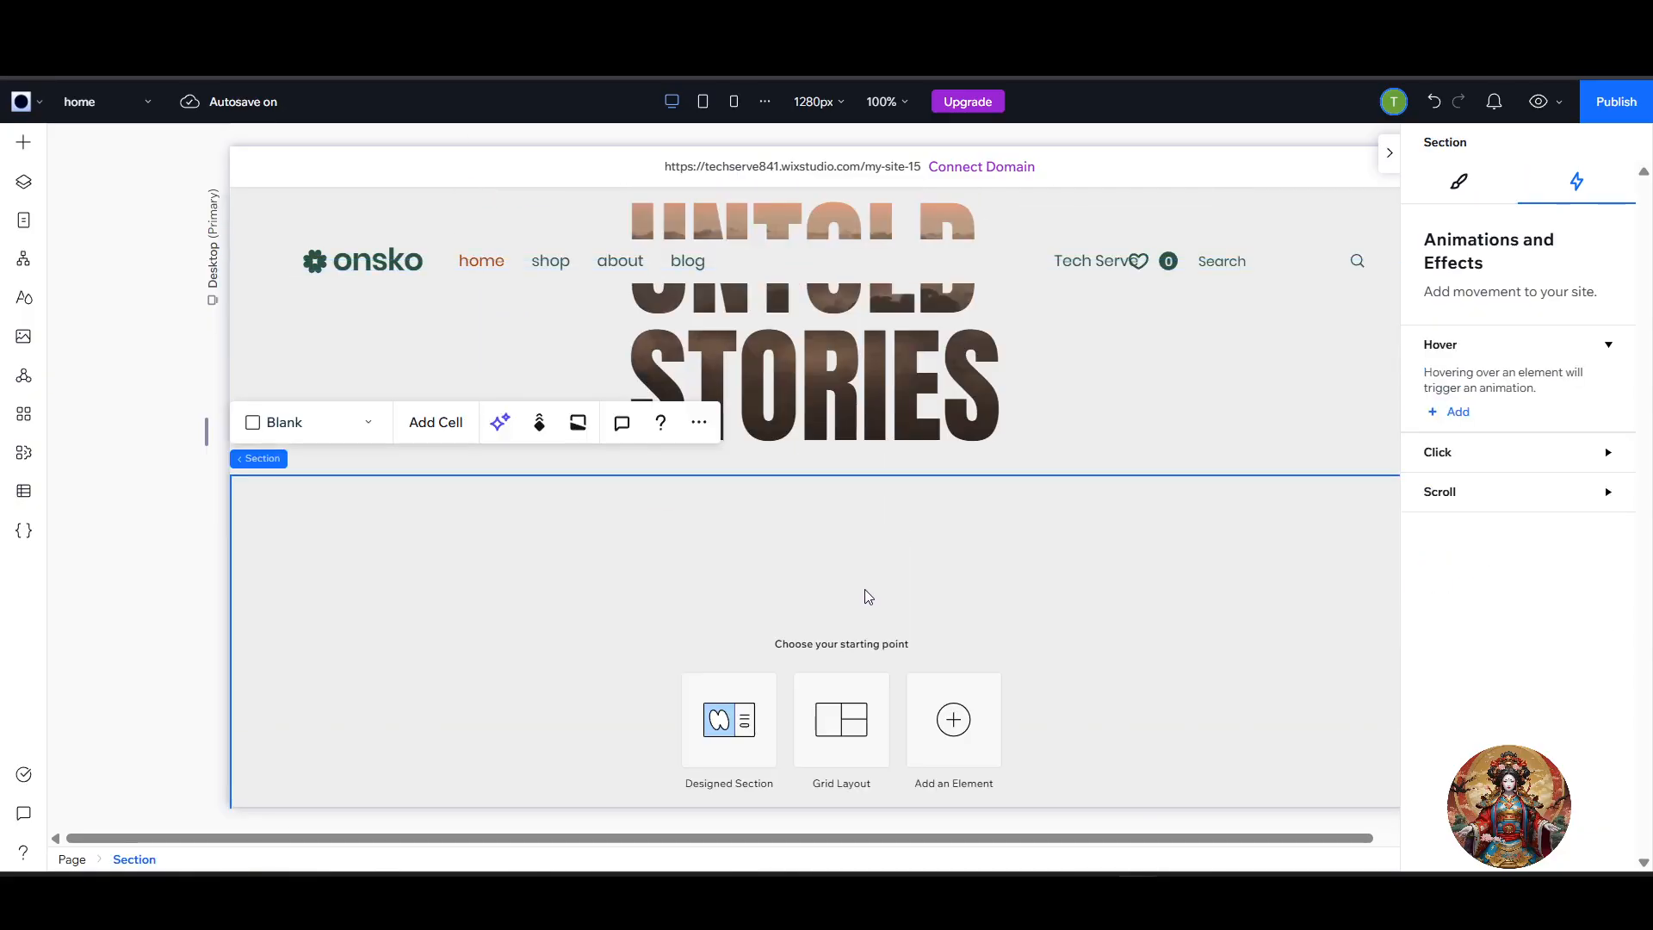
pyautogui.scroll(4, 865, 588)
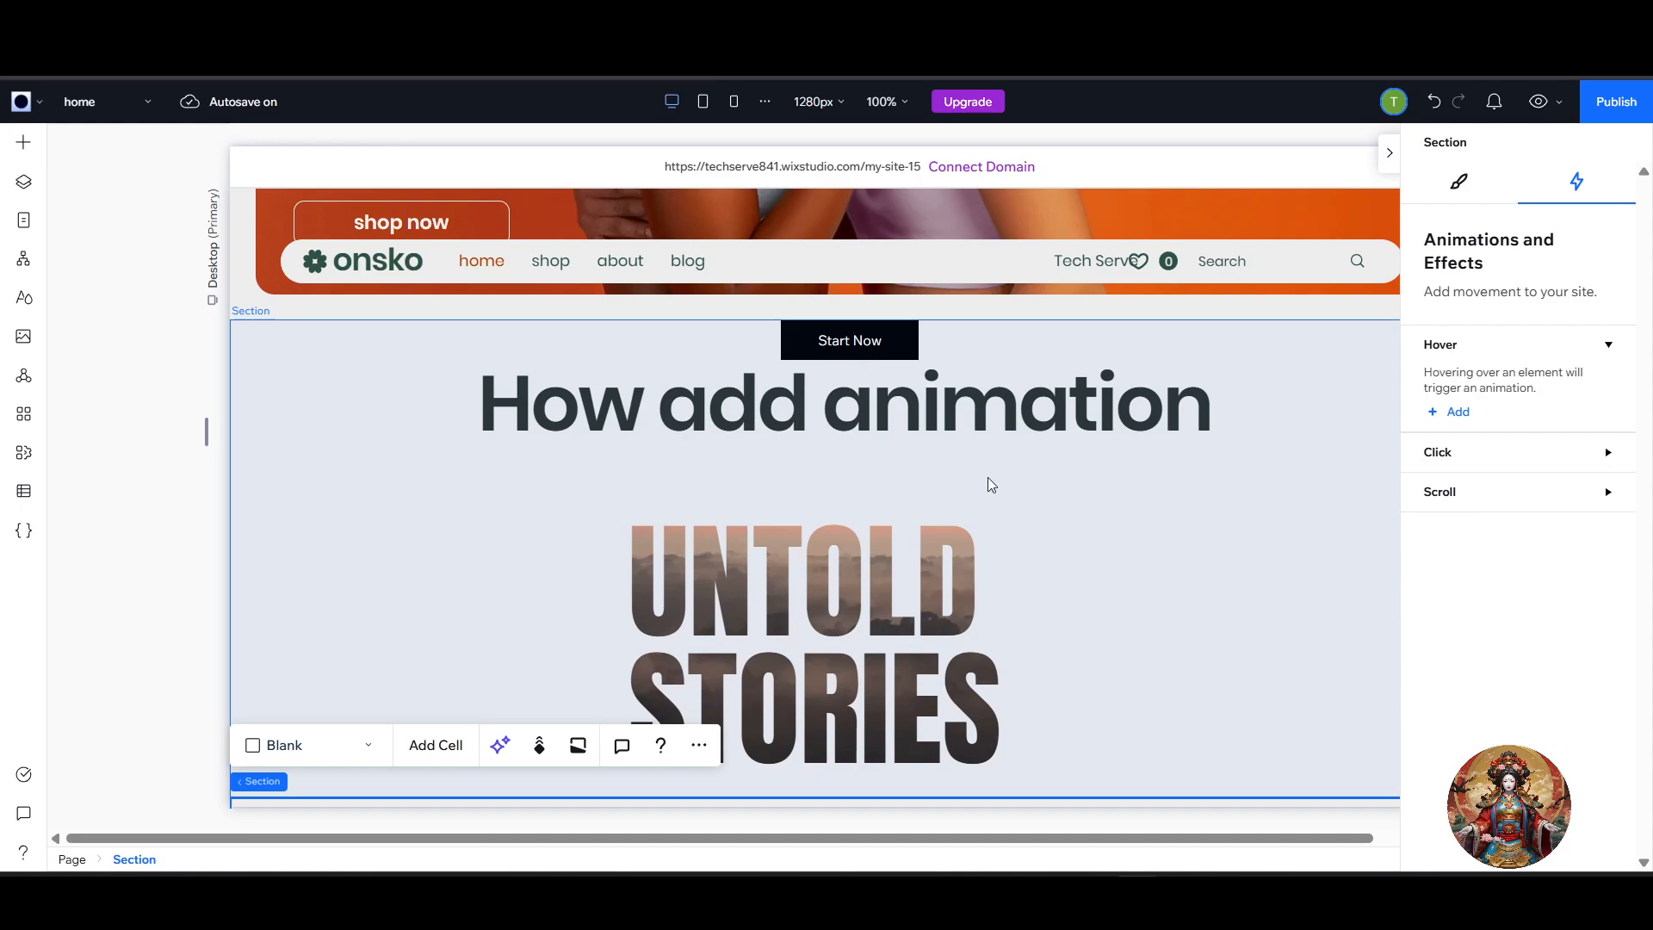
pyautogui.scroll(1, 923, 527)
pyautogui.scroll(-3, 967, 523)
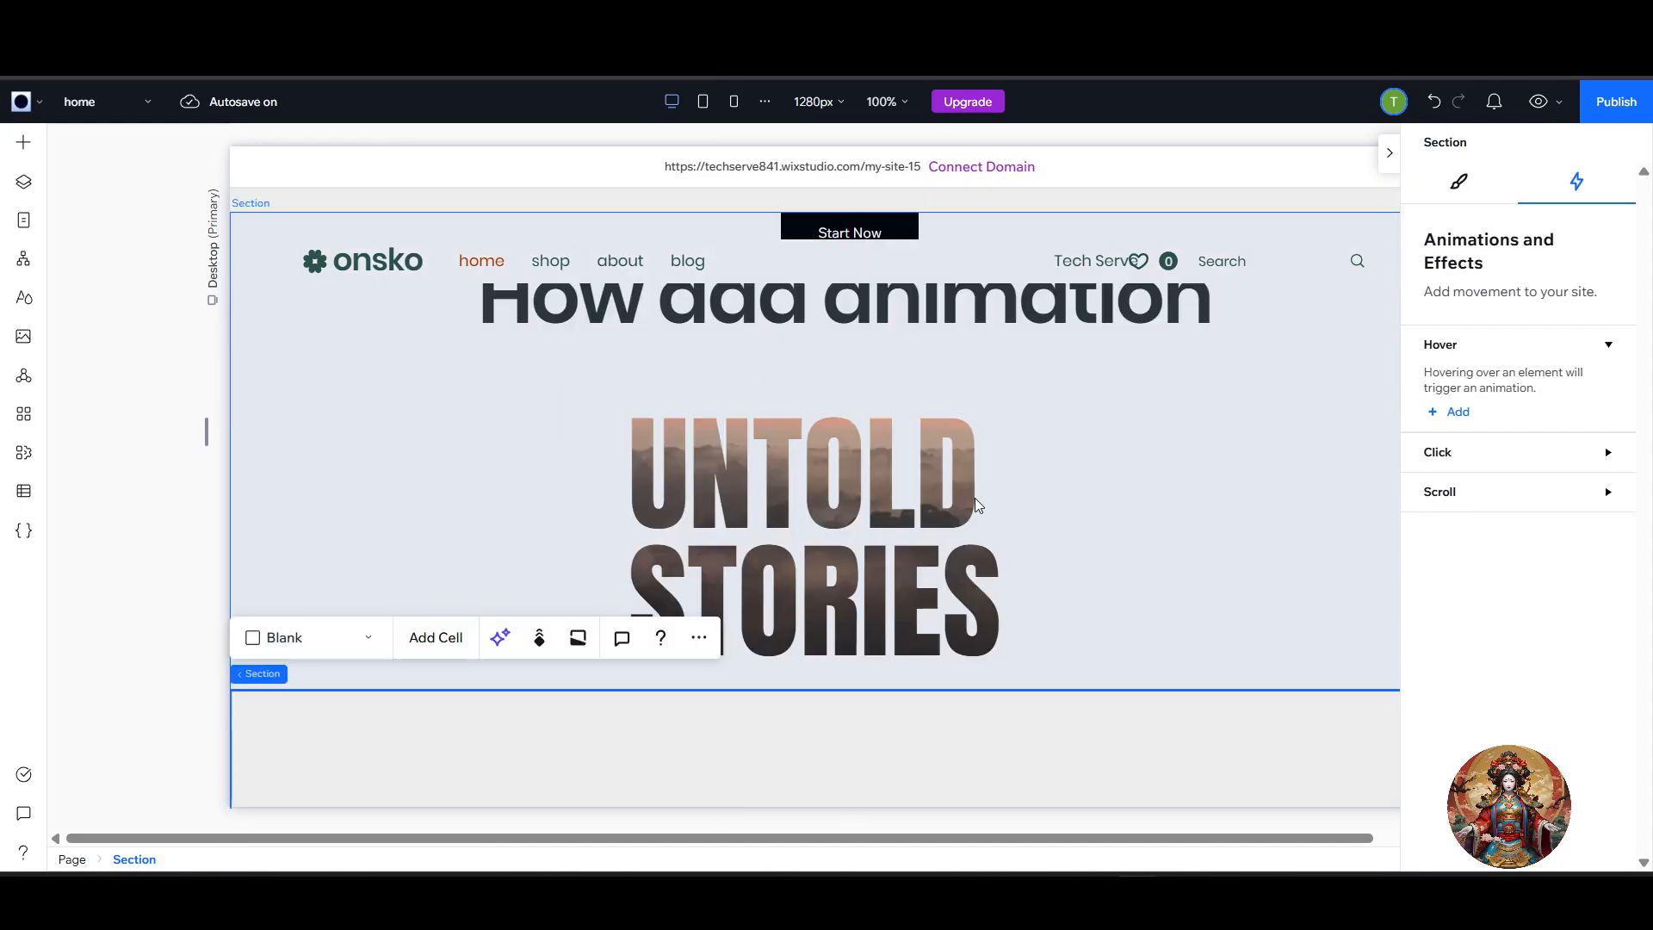
pyautogui.scroll(-3, 975, 497)
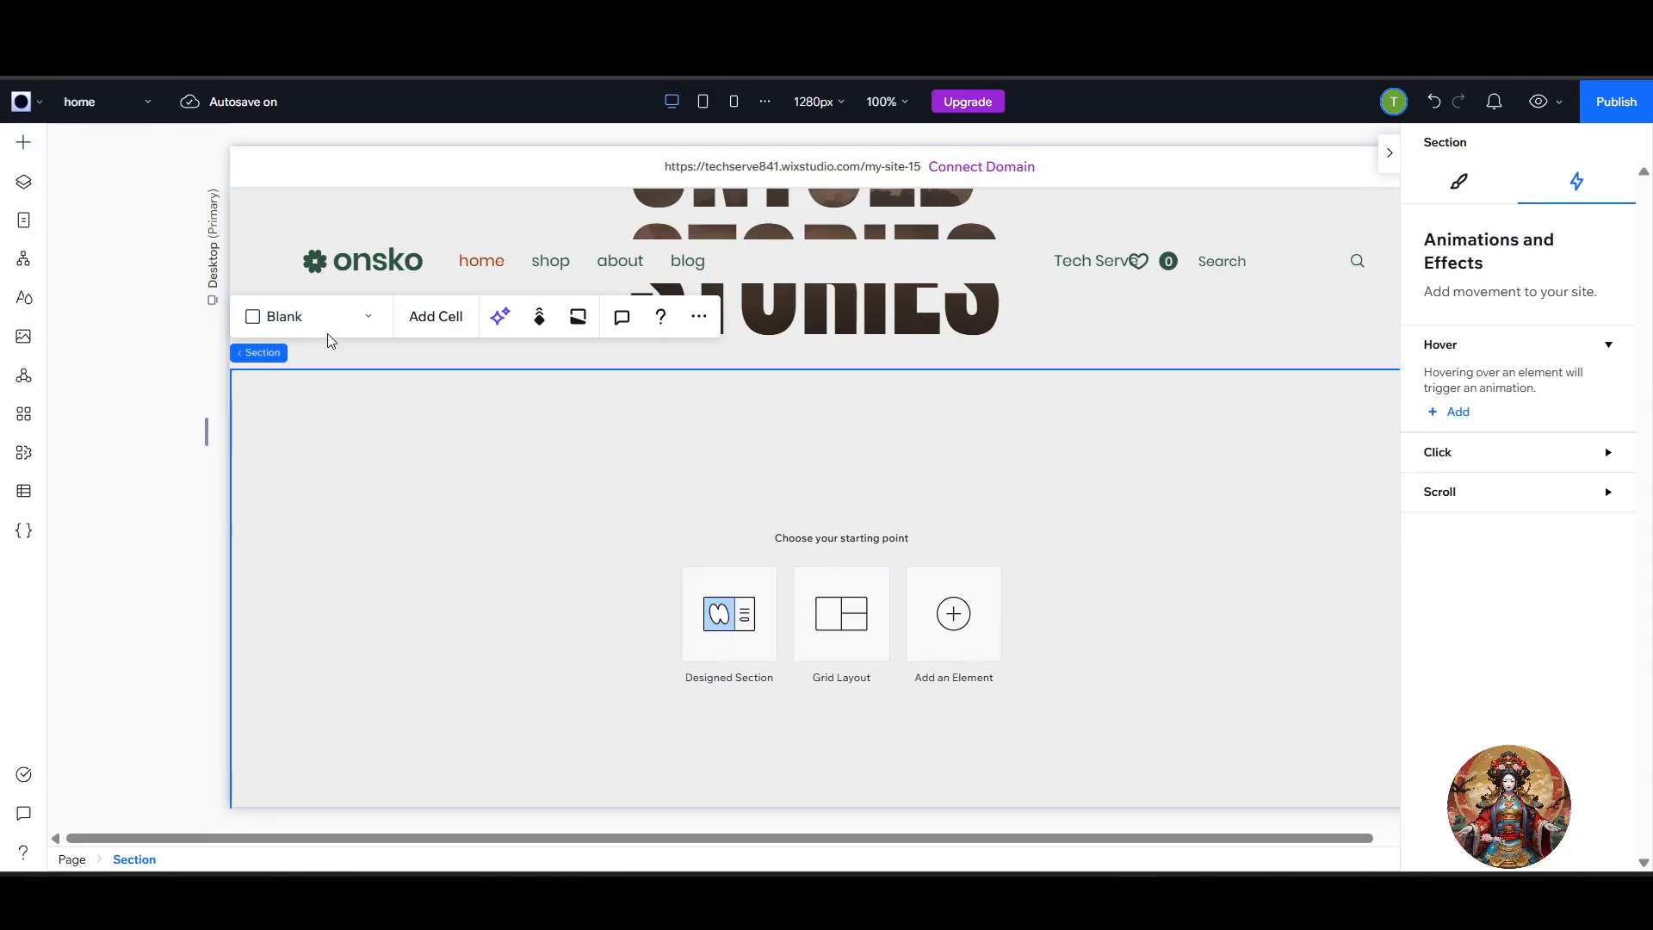
# Add the snowy landscape single image from the media elements and position it near the middle of the blank section.
pyautogui.click(31, 148)
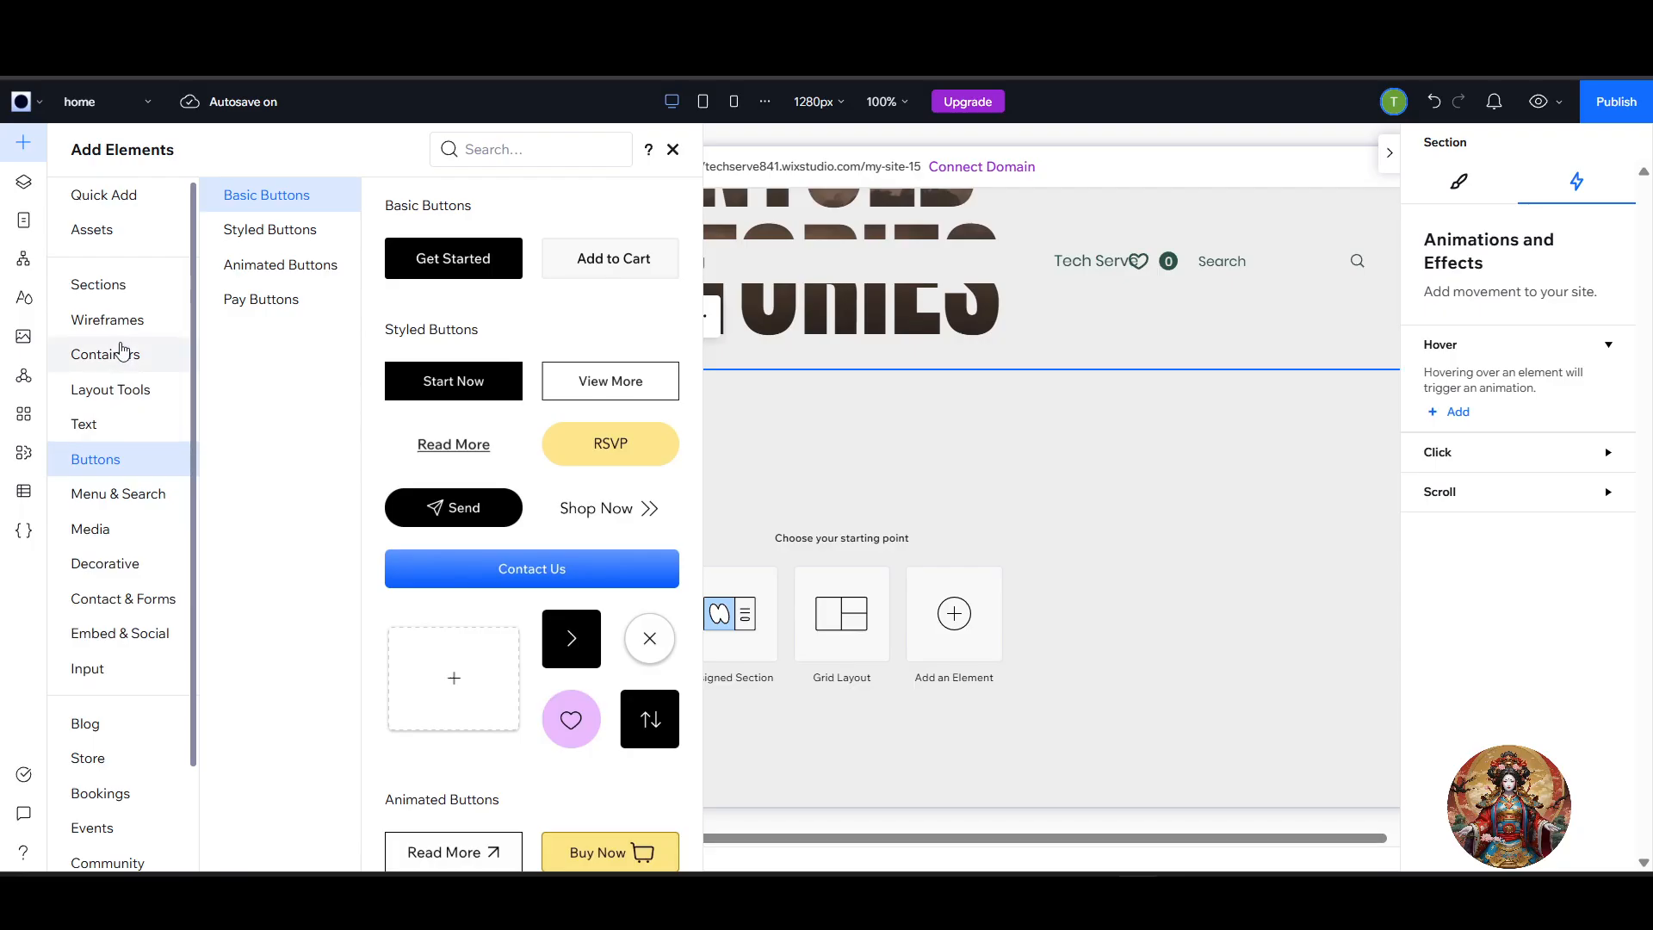
pyautogui.click(91, 529)
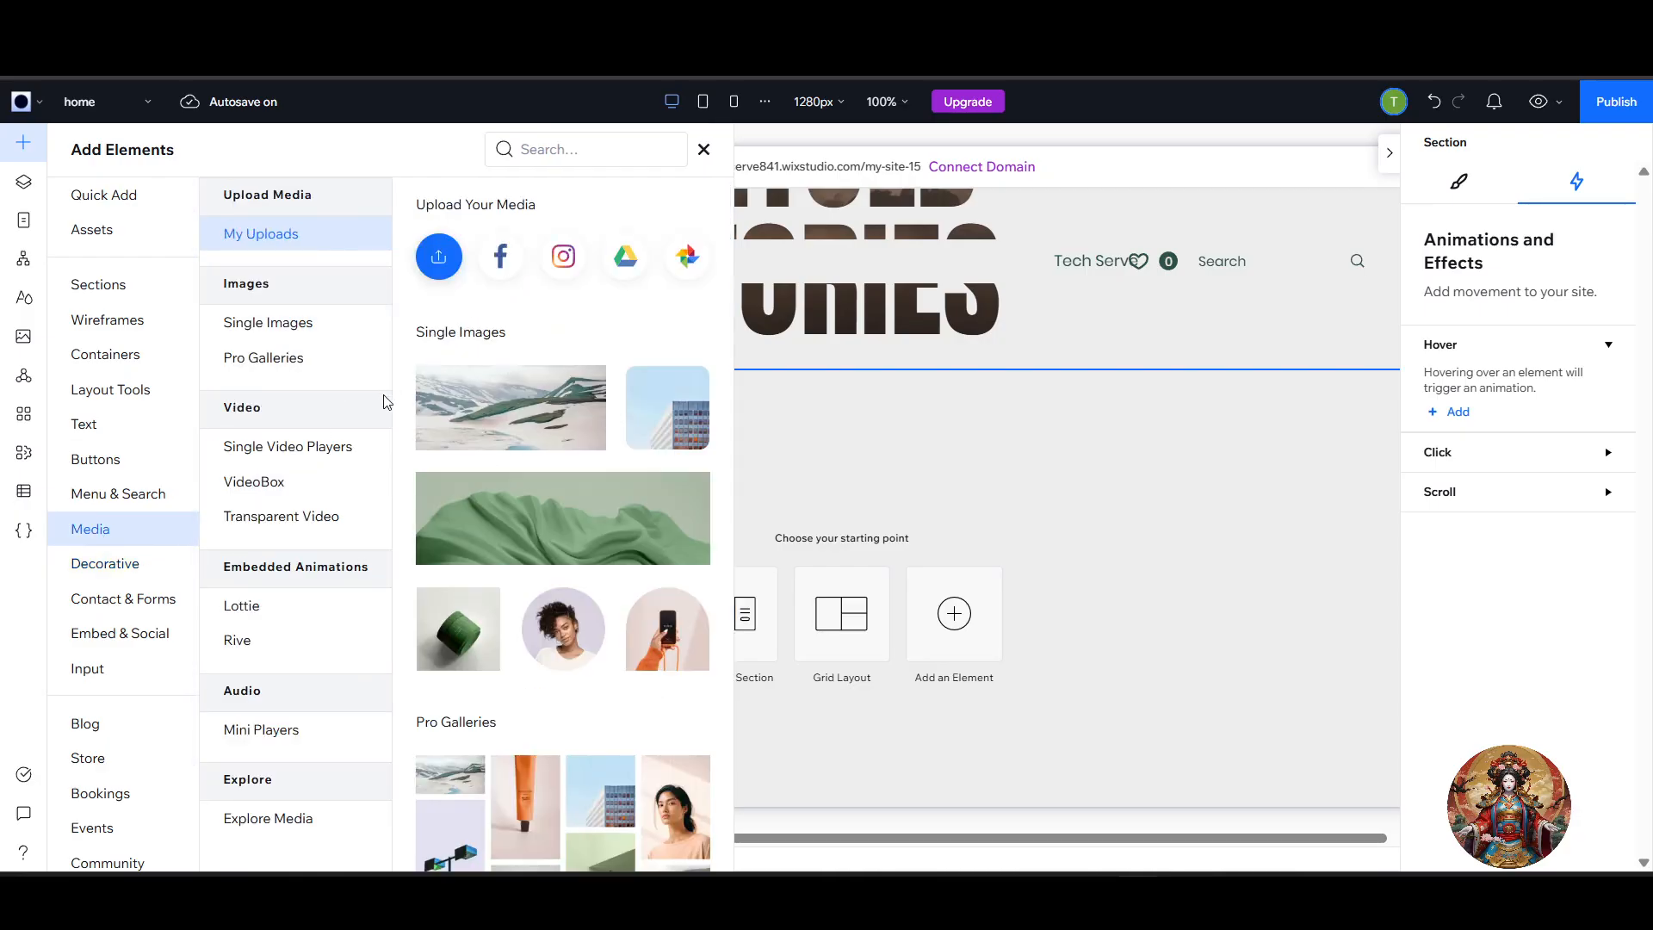
pyautogui.click(318, 327)
pyautogui.scroll(-3, 667, 667)
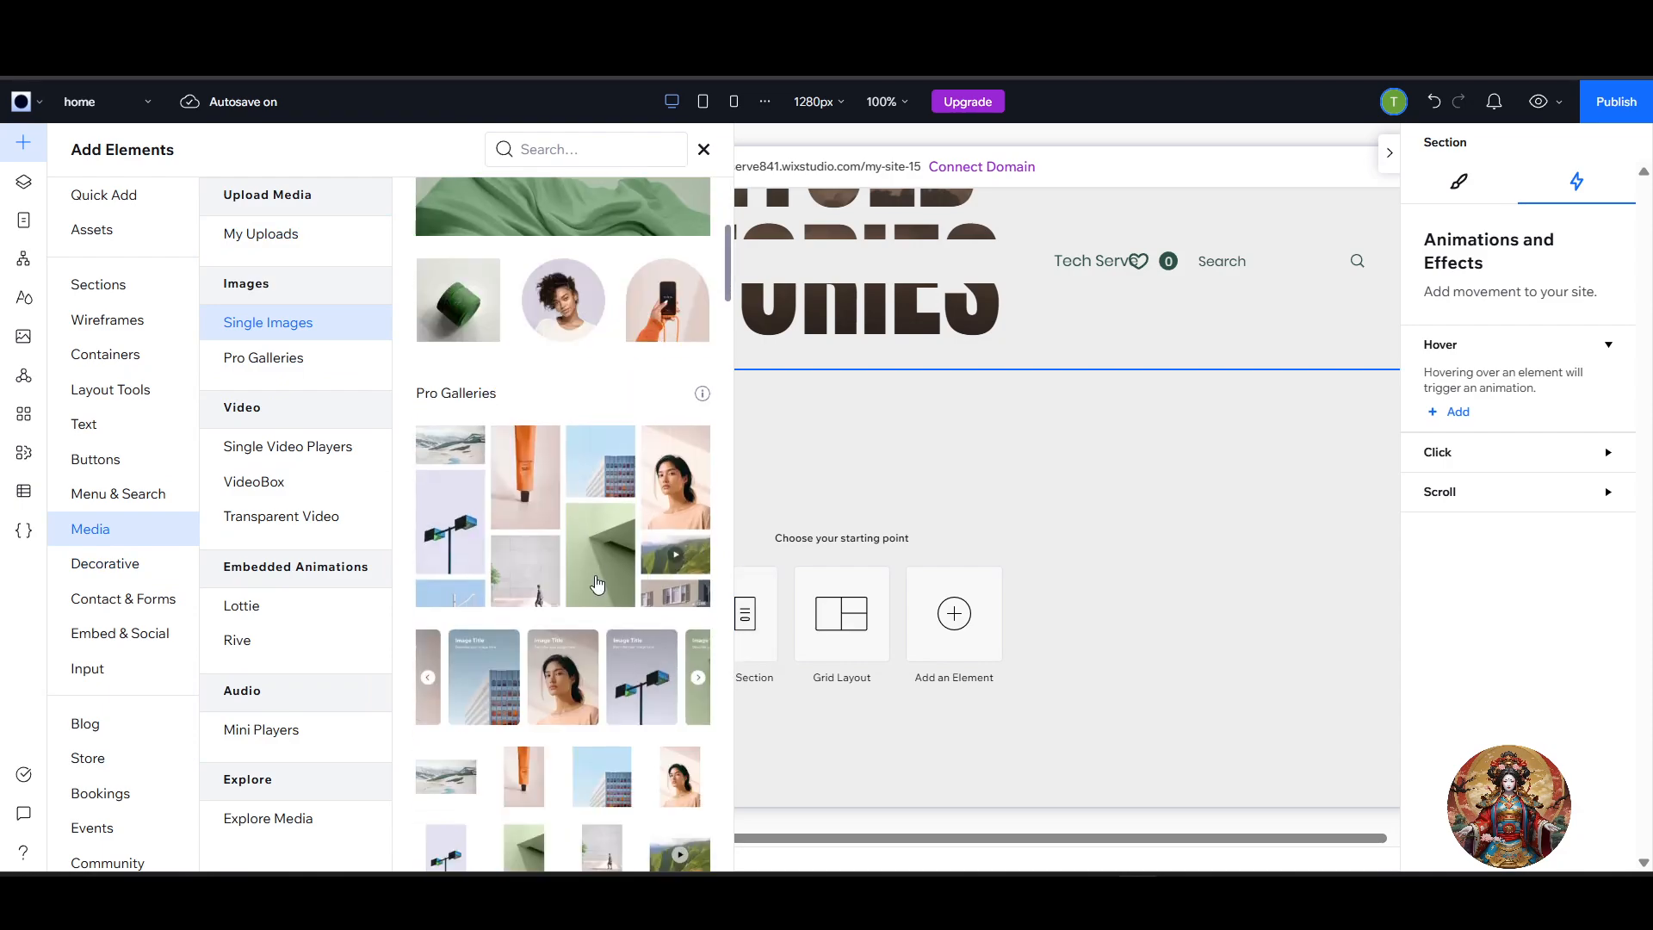
pyautogui.scroll(-2, 597, 584)
pyautogui.scroll(4, 621, 622)
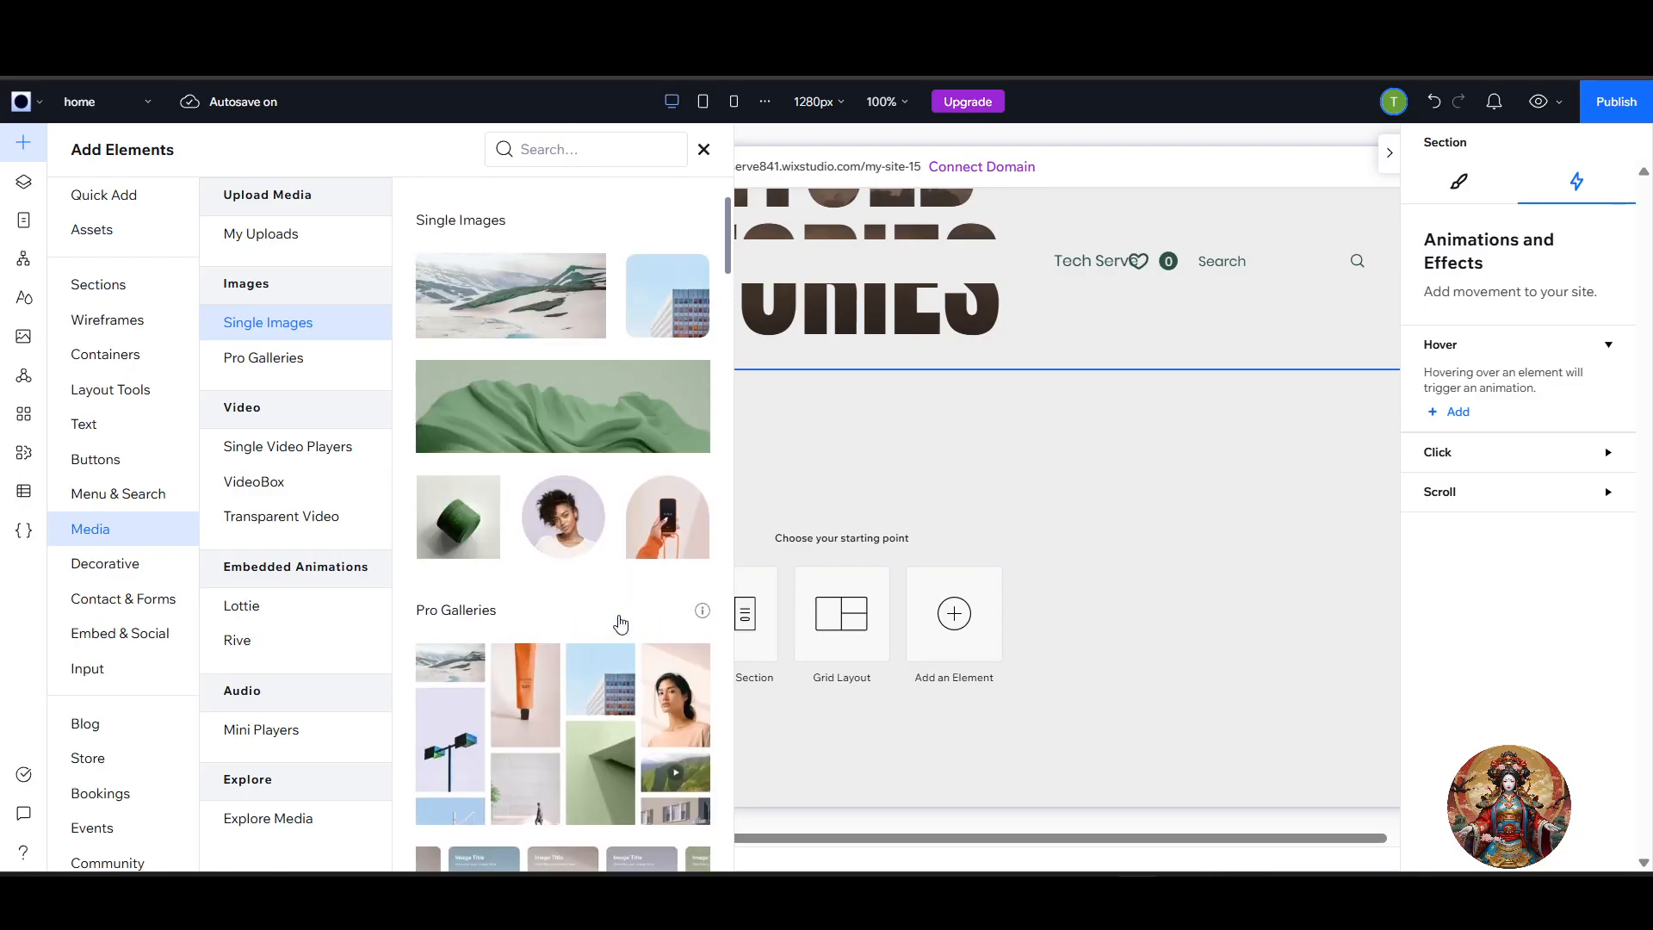
pyautogui.scroll(2, 621, 622)
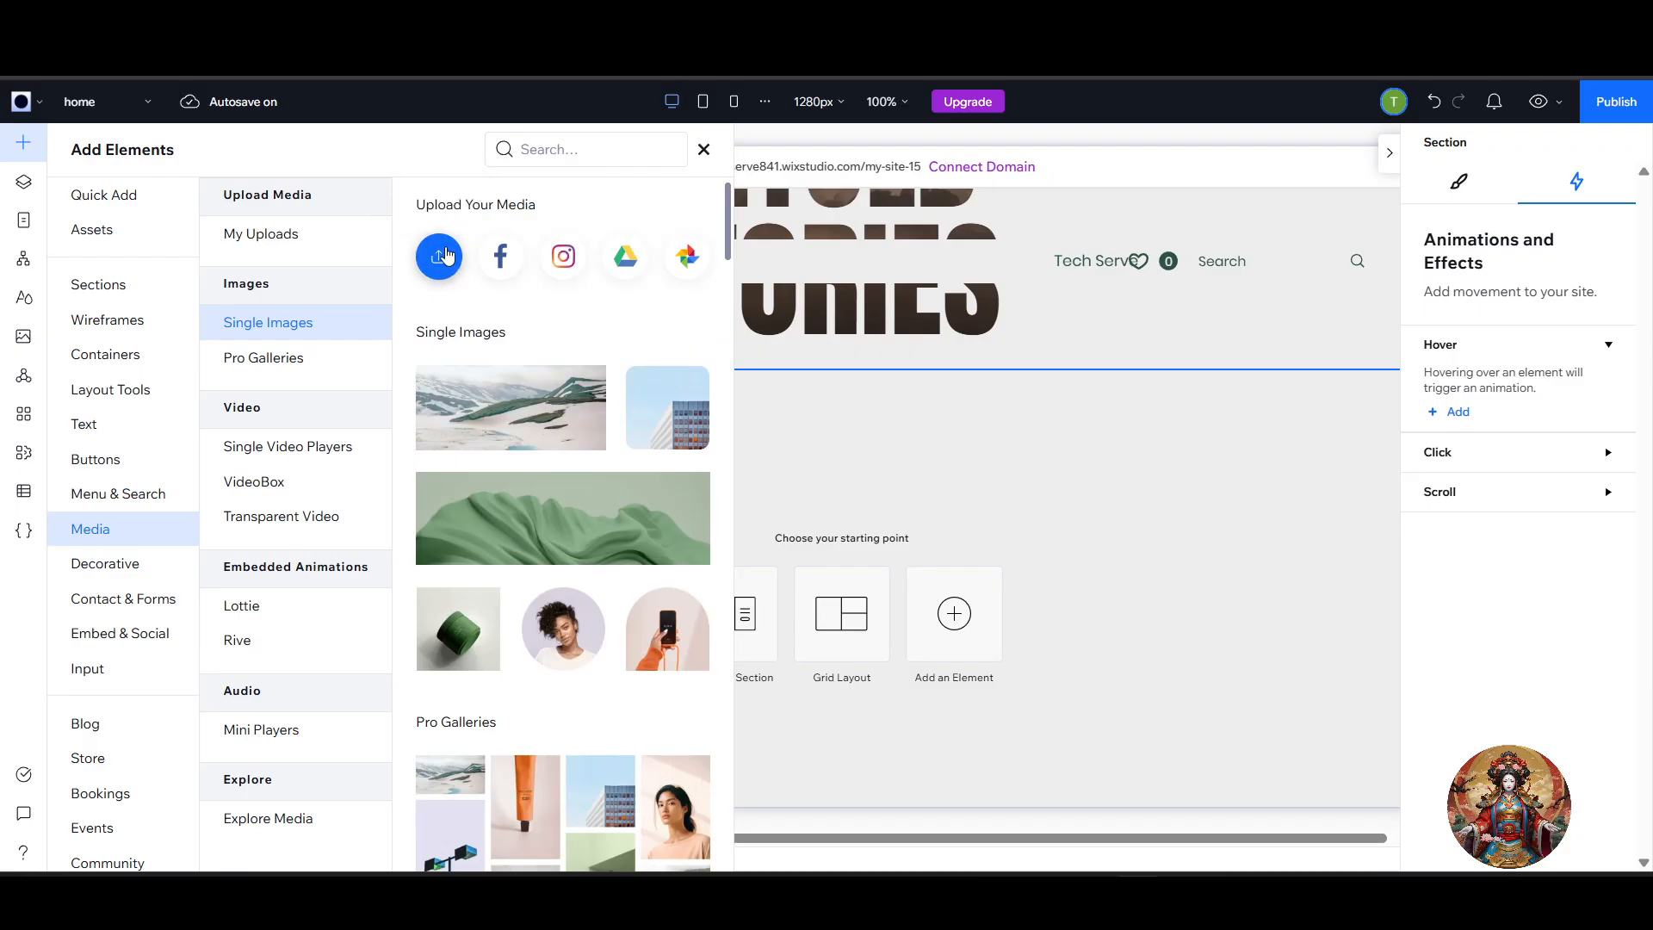
pyautogui.scroll(-3, 516, 461)
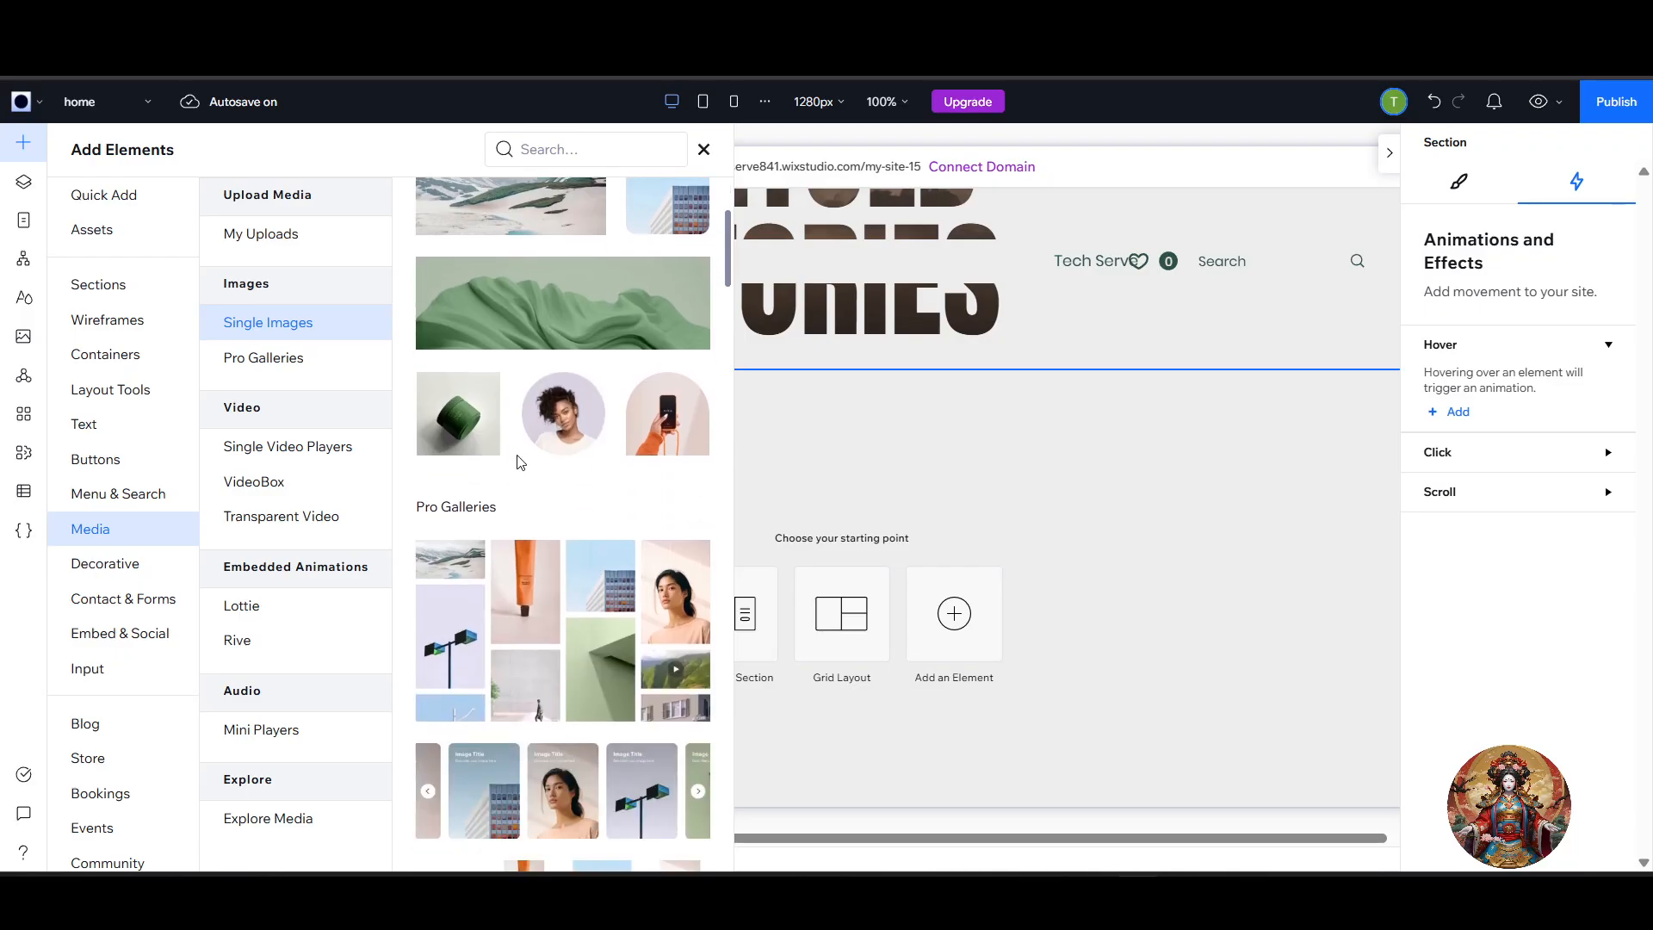
pyautogui.scroll(3, 550, 446)
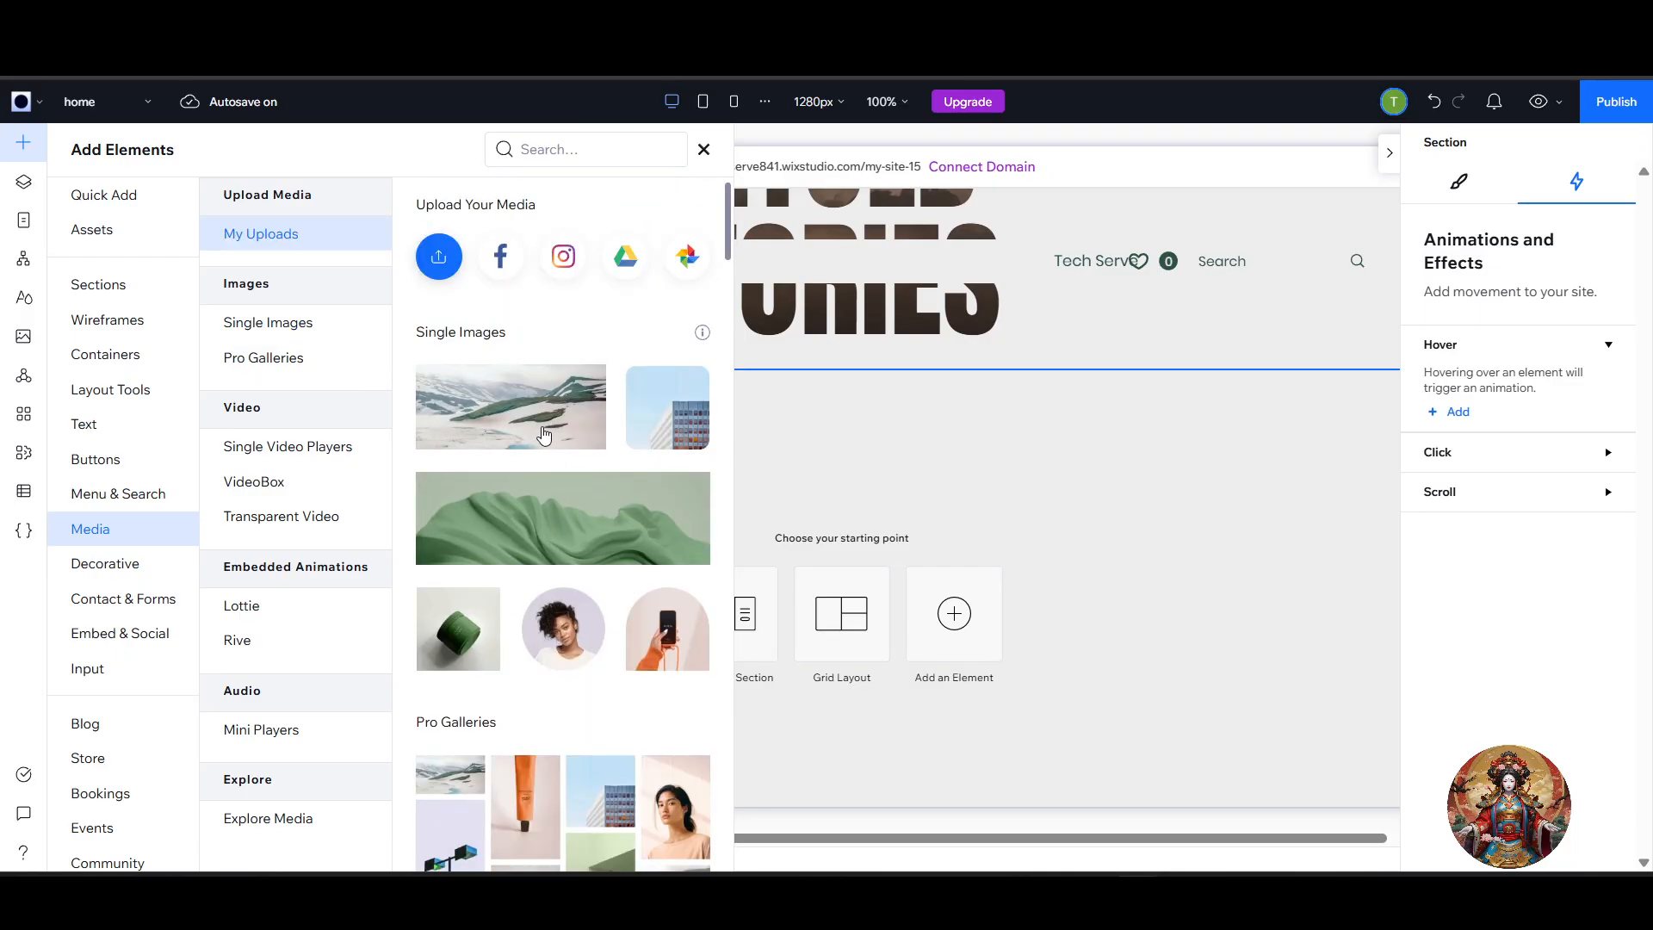
pyautogui.moveTo(570, 420); pyautogui.dragTo(748, 465)
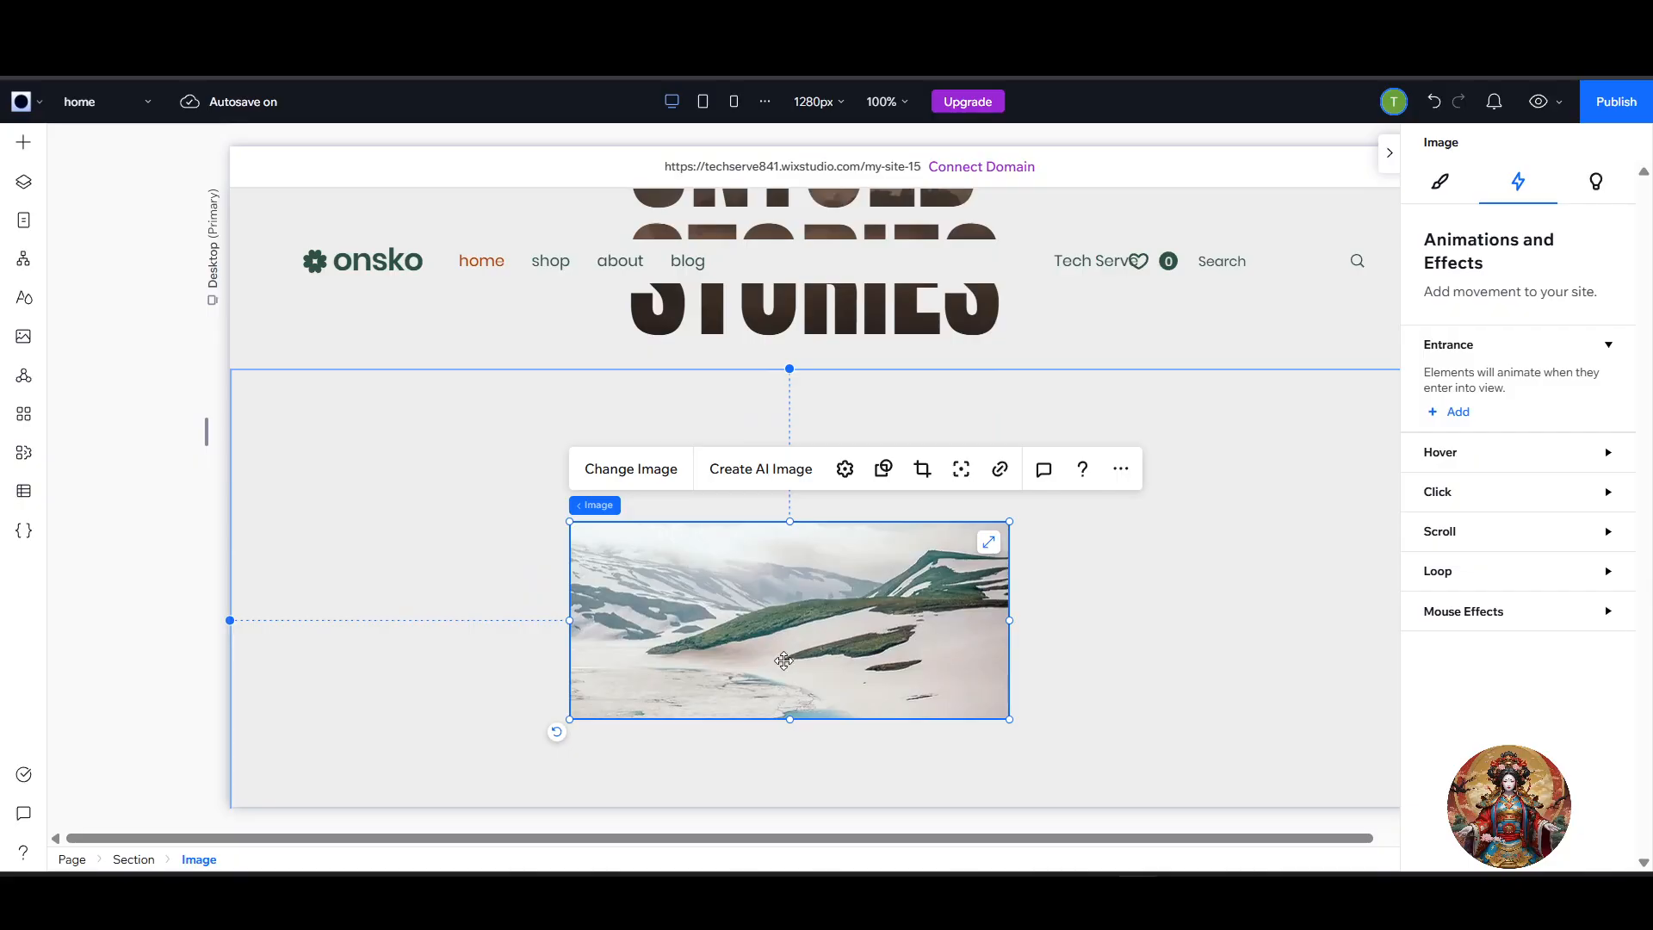
pyautogui.moveTo(783, 660)
pyautogui.mouseDown()
pyautogui.moveTo(816, 634)
pyautogui.moveTo(785, 641)
pyautogui.moveTo(816, 645)
pyautogui.moveTo(786, 625)
pyautogui.moveTo(785, 655)
pyautogui.moveTo(784, 638)
pyautogui.moveTo(804, 649)
pyautogui.mouseUp()
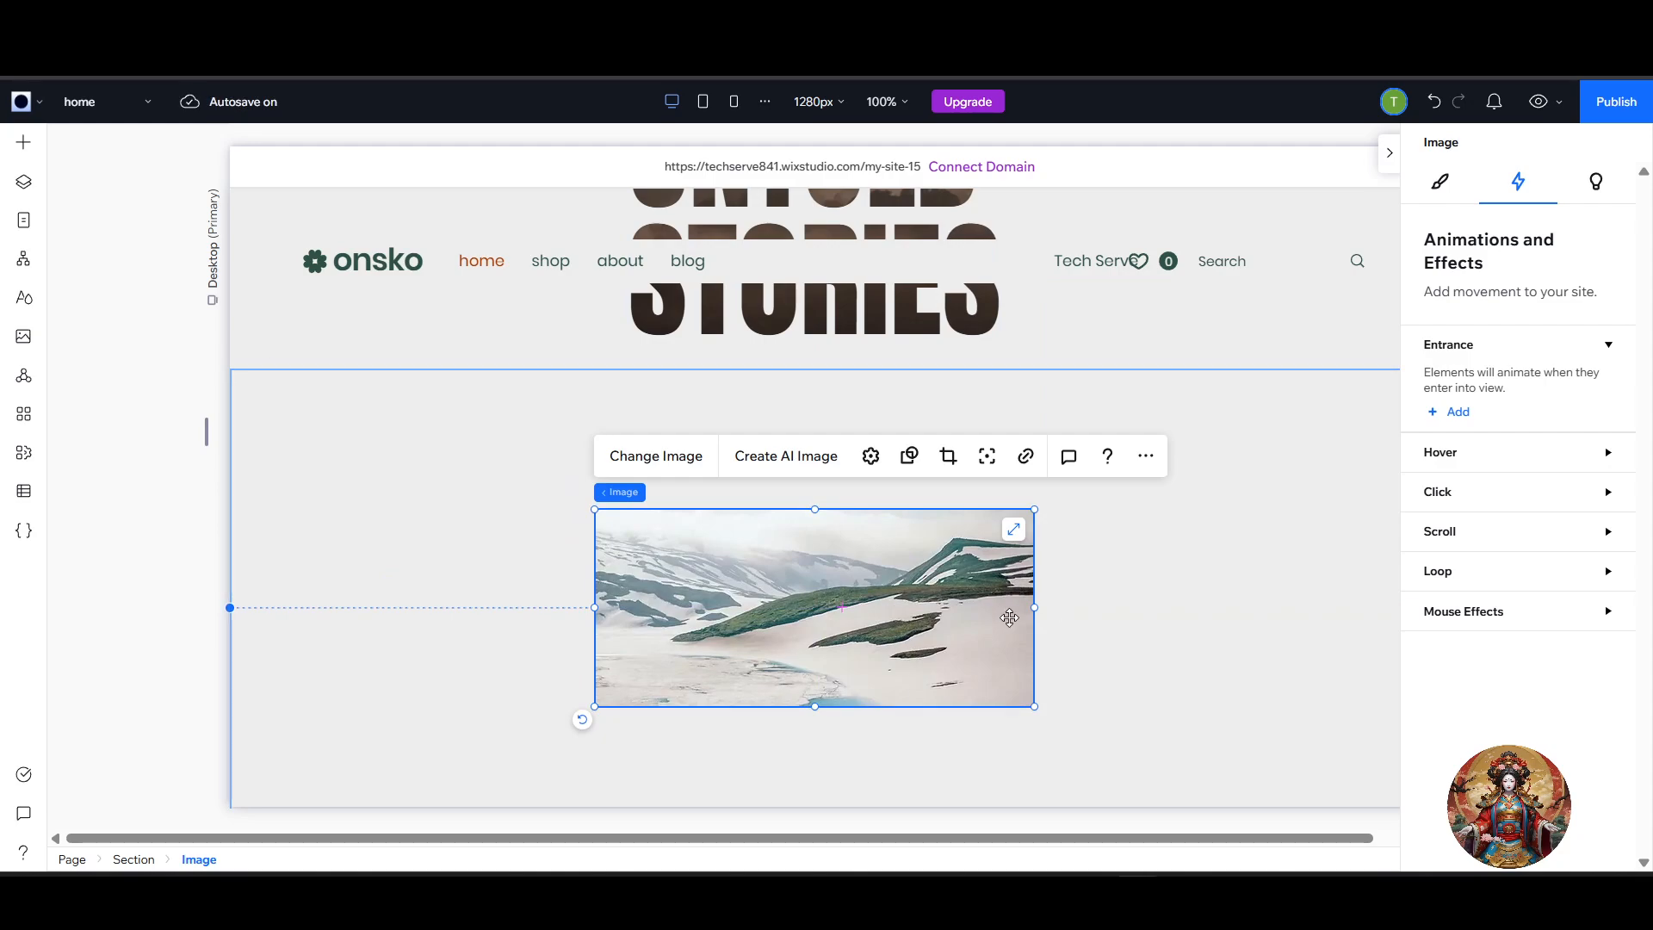
# Add the building and green fabric images to the section, placing the fabric left of the landscape and narrowing it to clear the overlap.
pyautogui.click(30, 148)
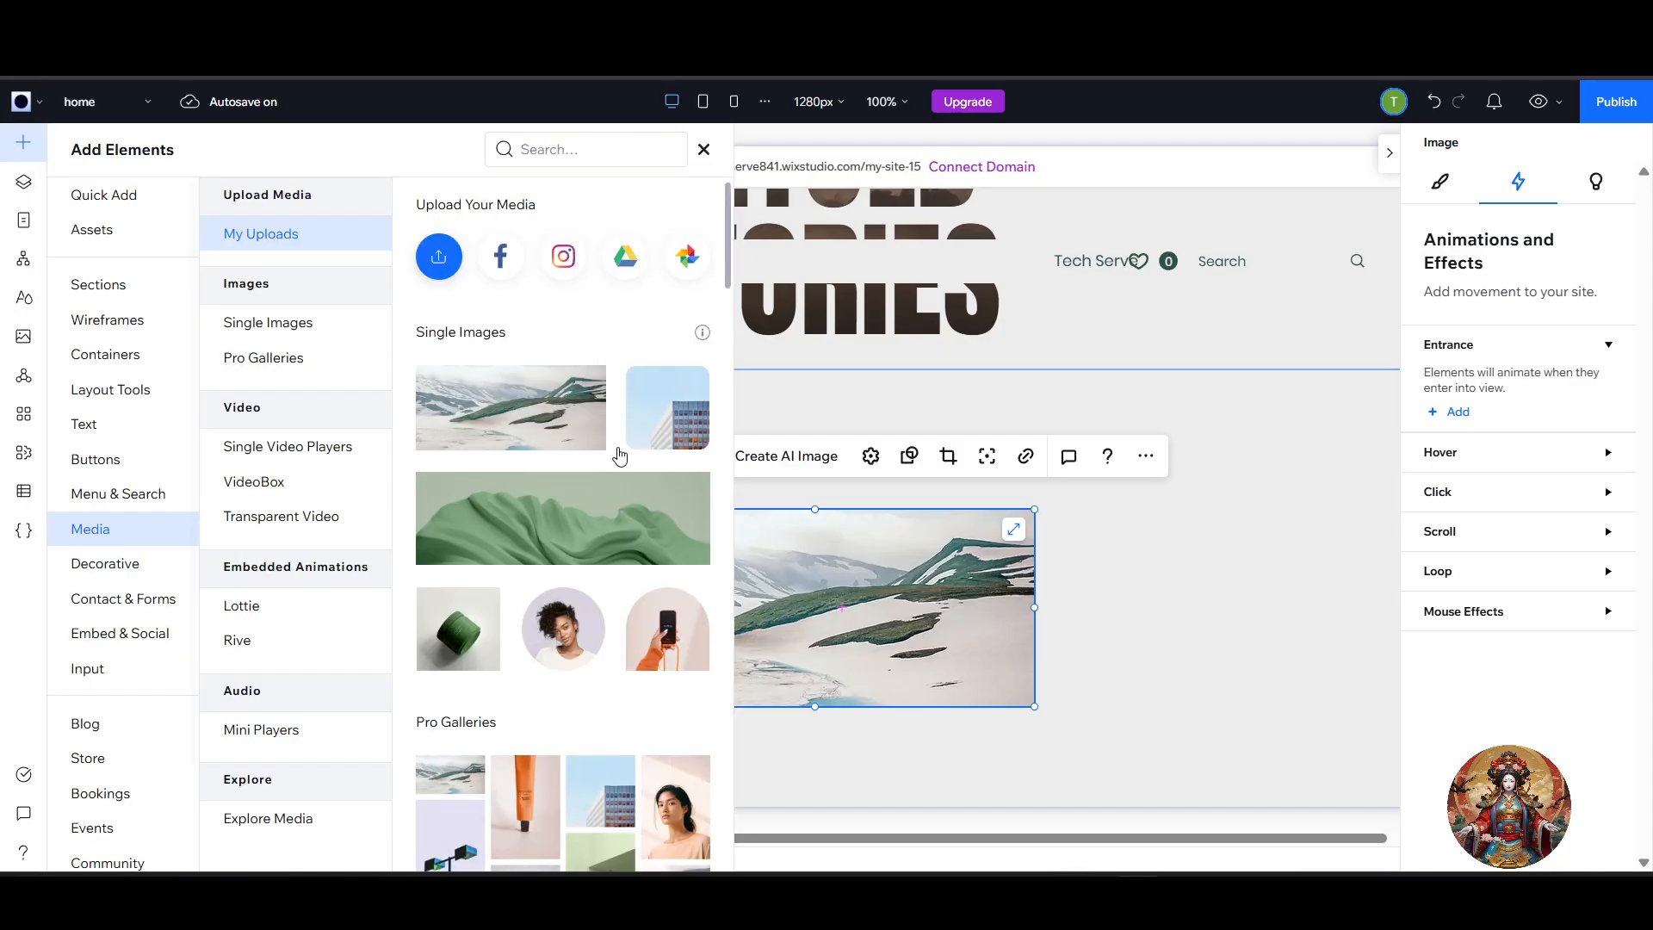
pyautogui.moveTo(590, 513); pyautogui.dragTo(1308, 616)
pyautogui.click(845, 635)
pyautogui.moveTo(845, 635); pyautogui.dragTo(520, 613)
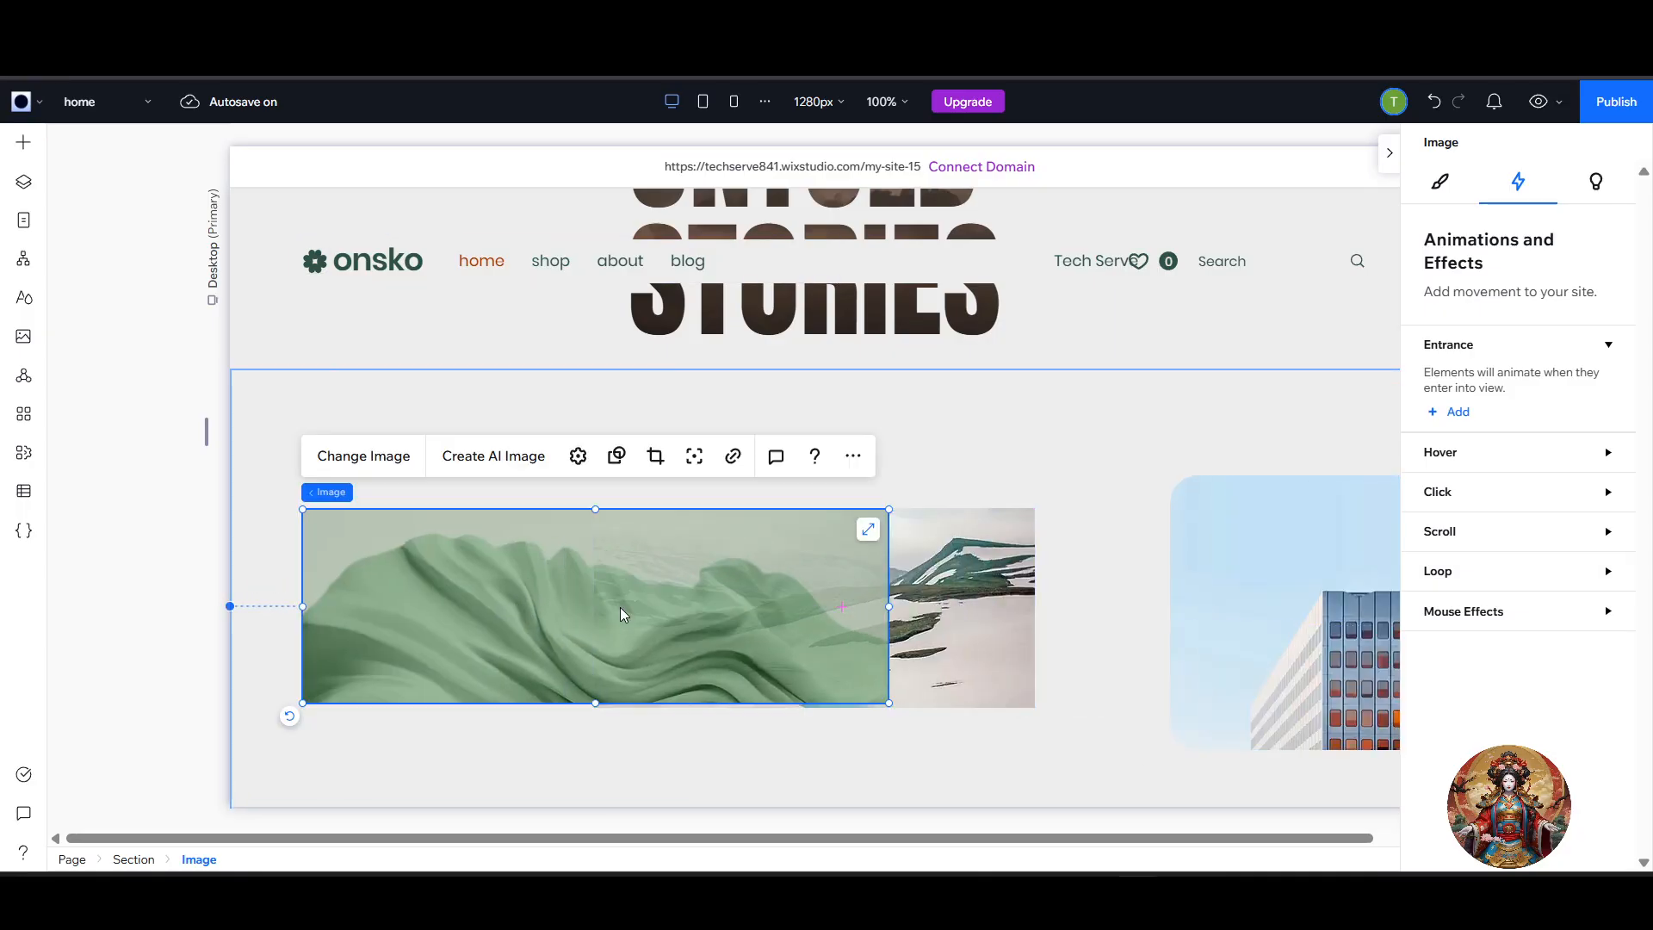
pyautogui.moveTo(888, 606); pyautogui.dragTo(549, 584)
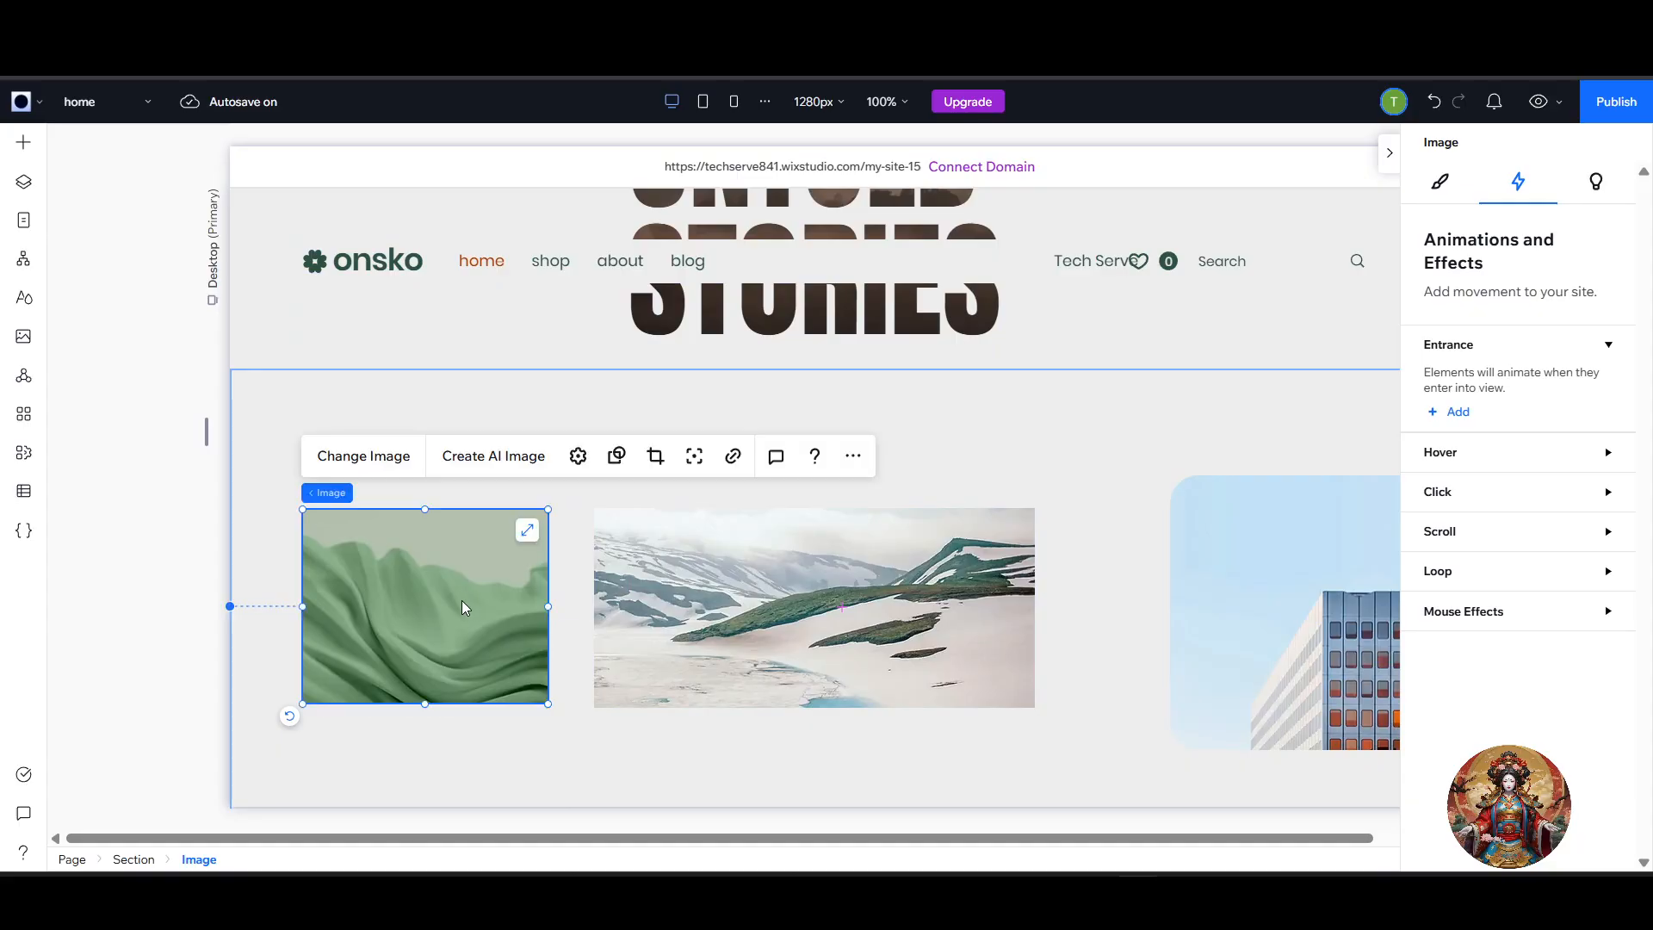
# Move the building image next to the landscape's right edge and reduce its height to match the other images.
pyautogui.moveTo(1286, 613); pyautogui.dragTo(1156, 587)
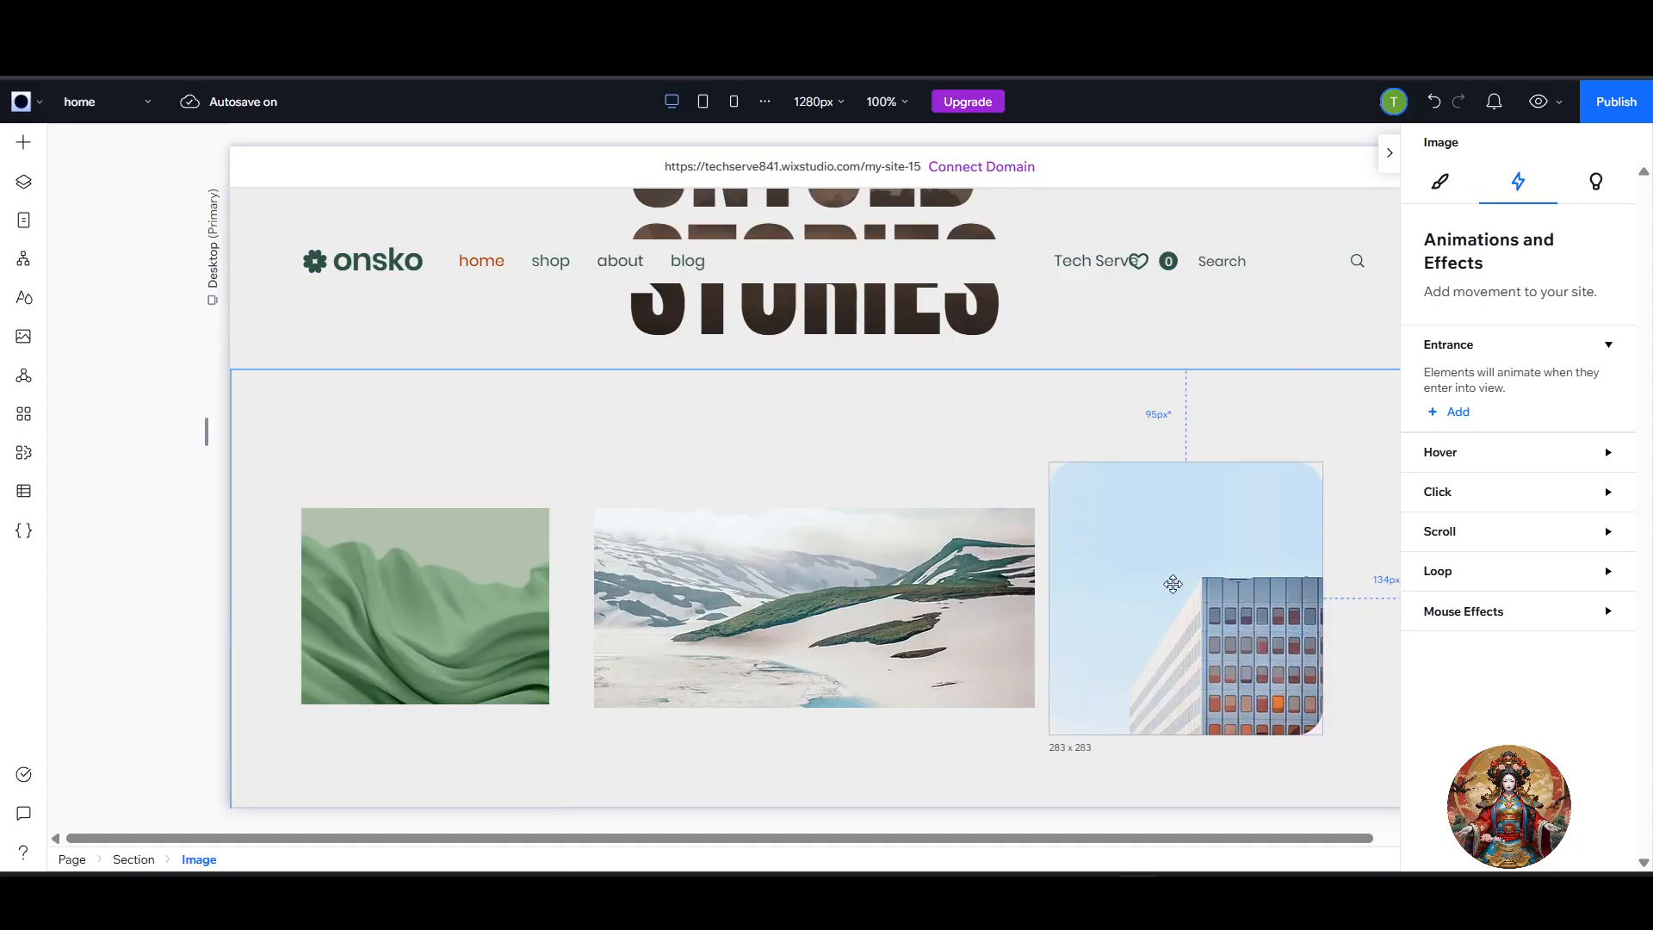
pyautogui.moveTo(1184, 721); pyautogui.dragTo(1186, 624)
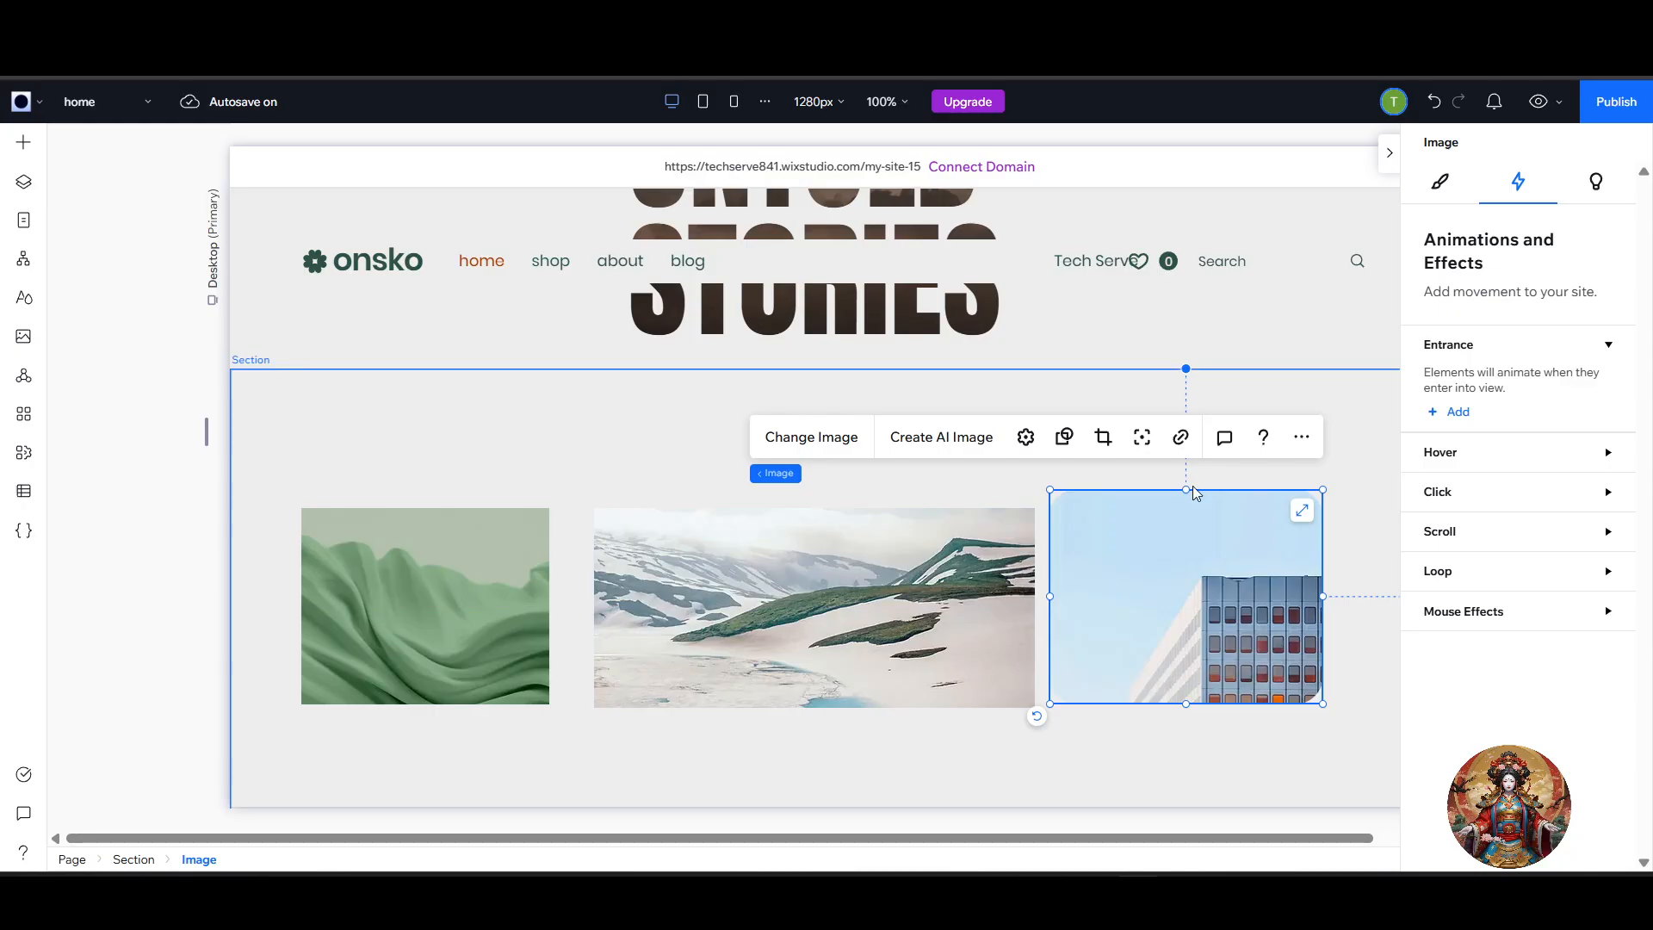
pyautogui.moveTo(1185, 491); pyautogui.dragTo(1185, 508)
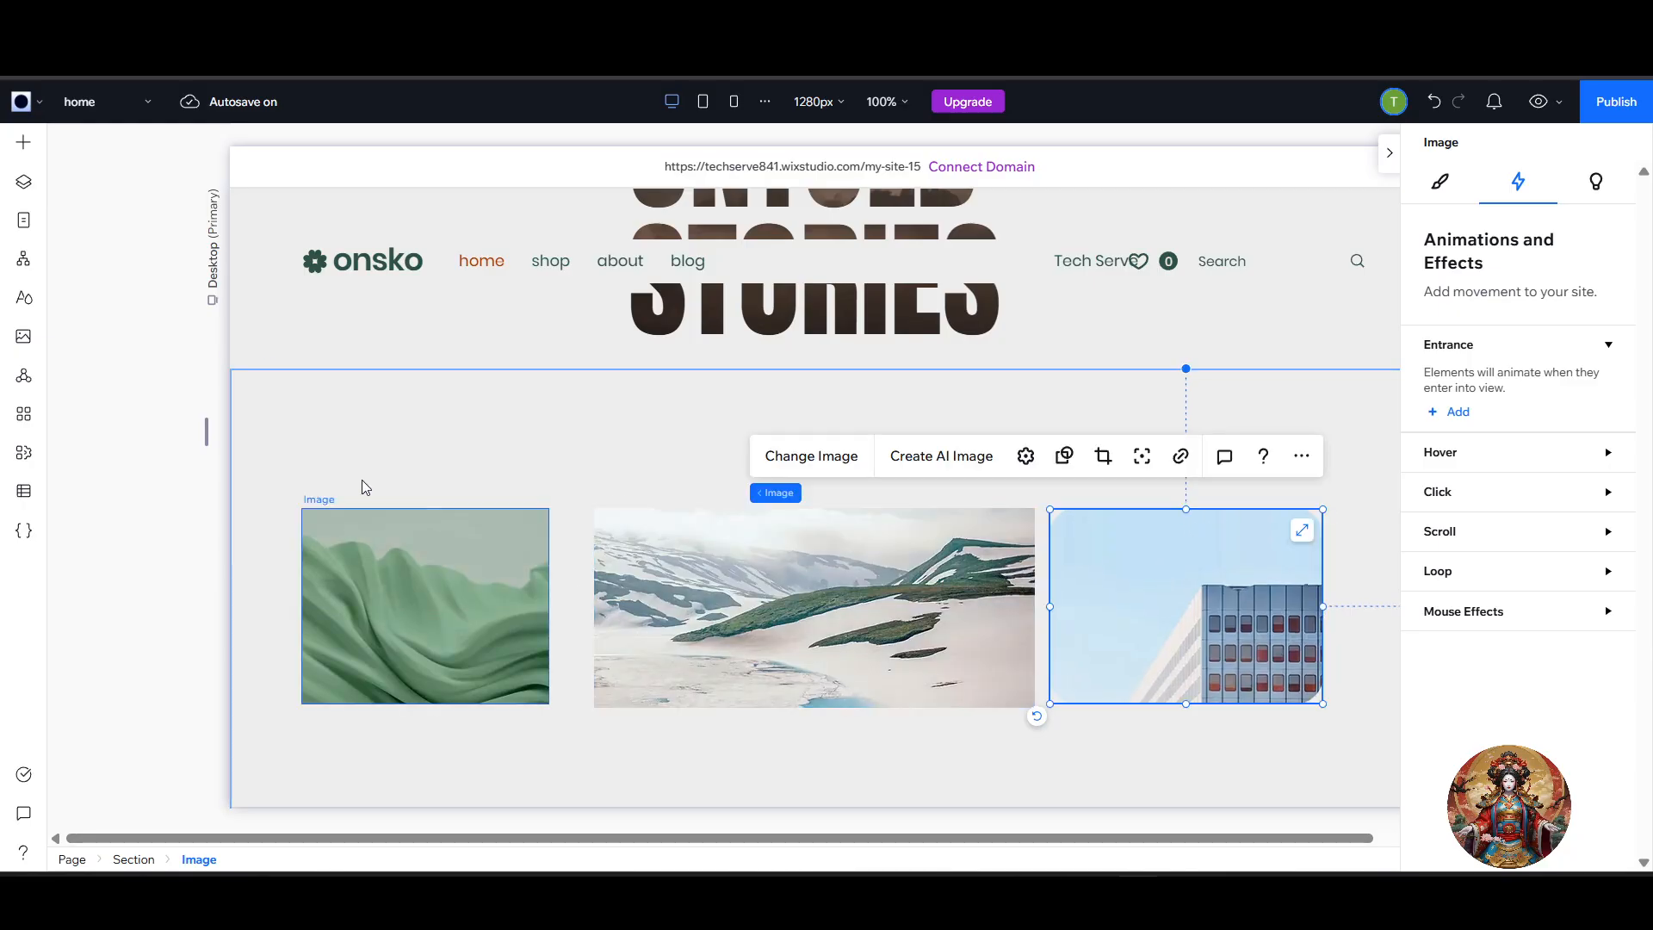
# Group the fabric, landscape and building images, and check that individual images in the group can be selected.
pyautogui.moveTo(457, 470); pyautogui.dragTo(1310, 632)
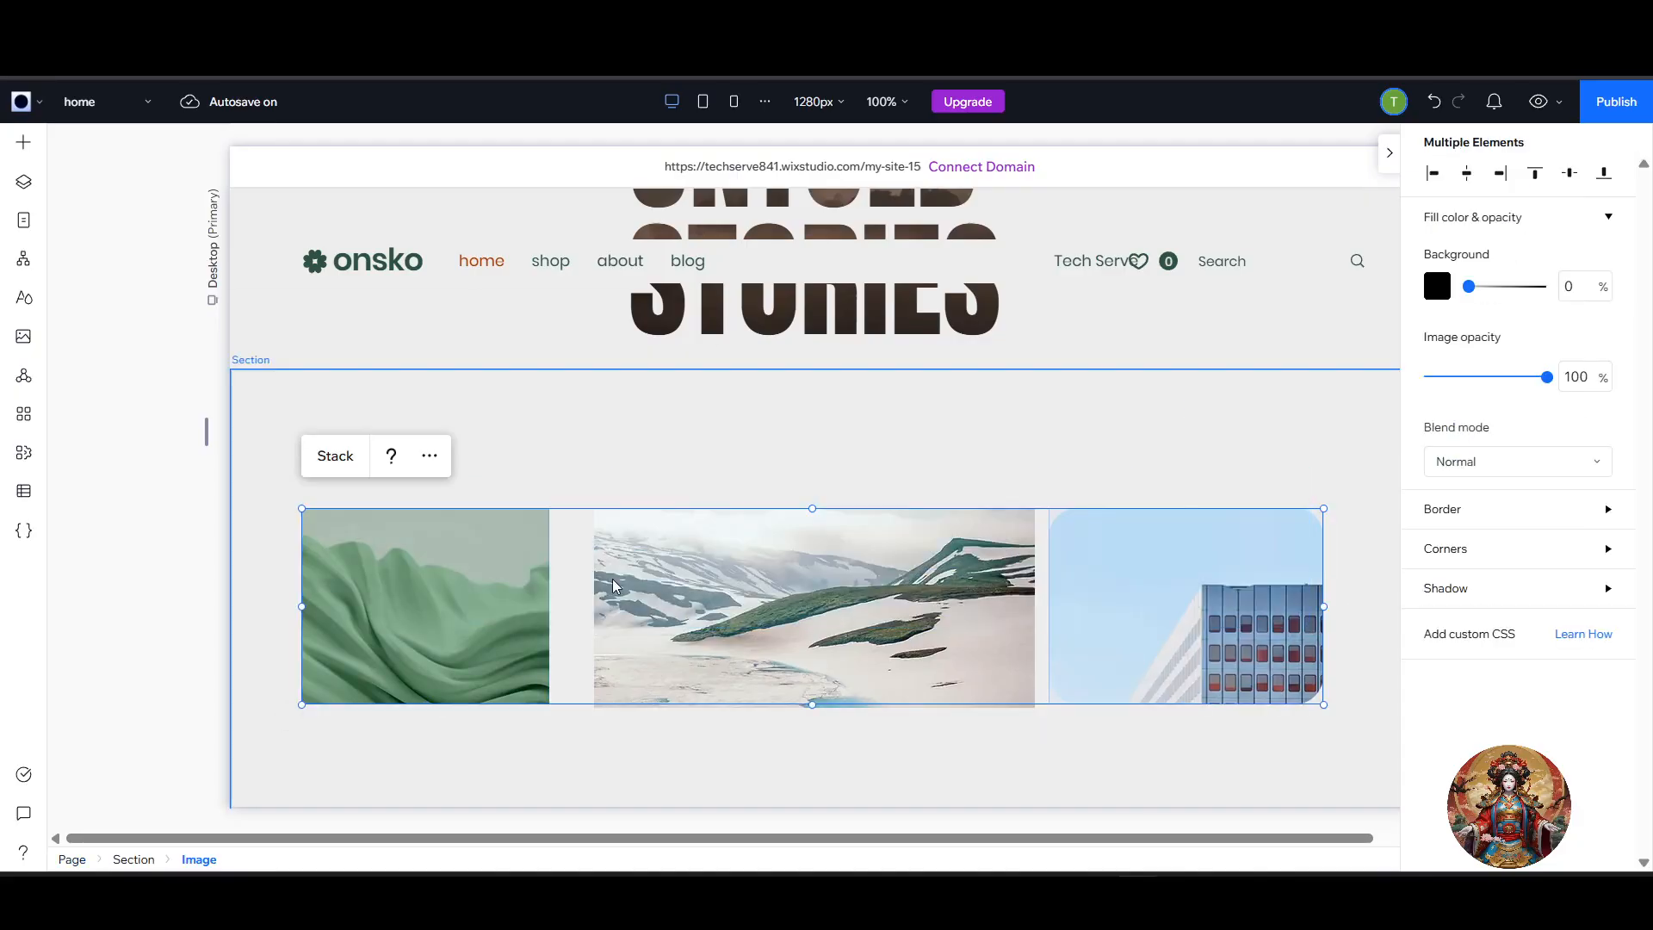
pyautogui.click(428, 456)
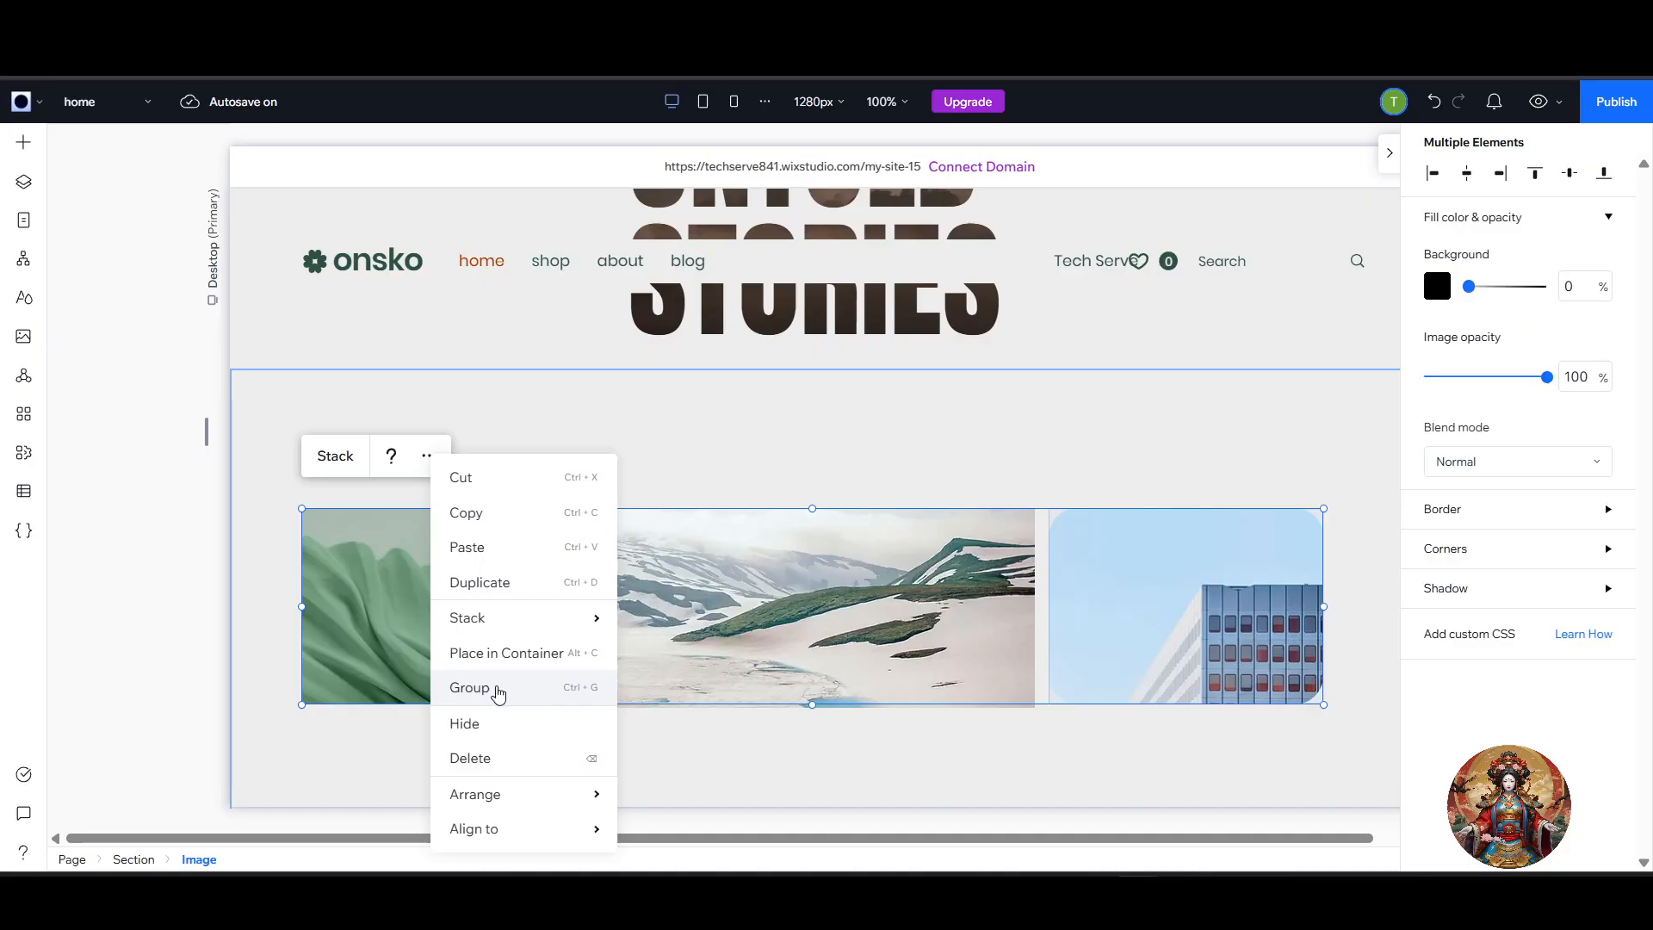
pyautogui.click(497, 688)
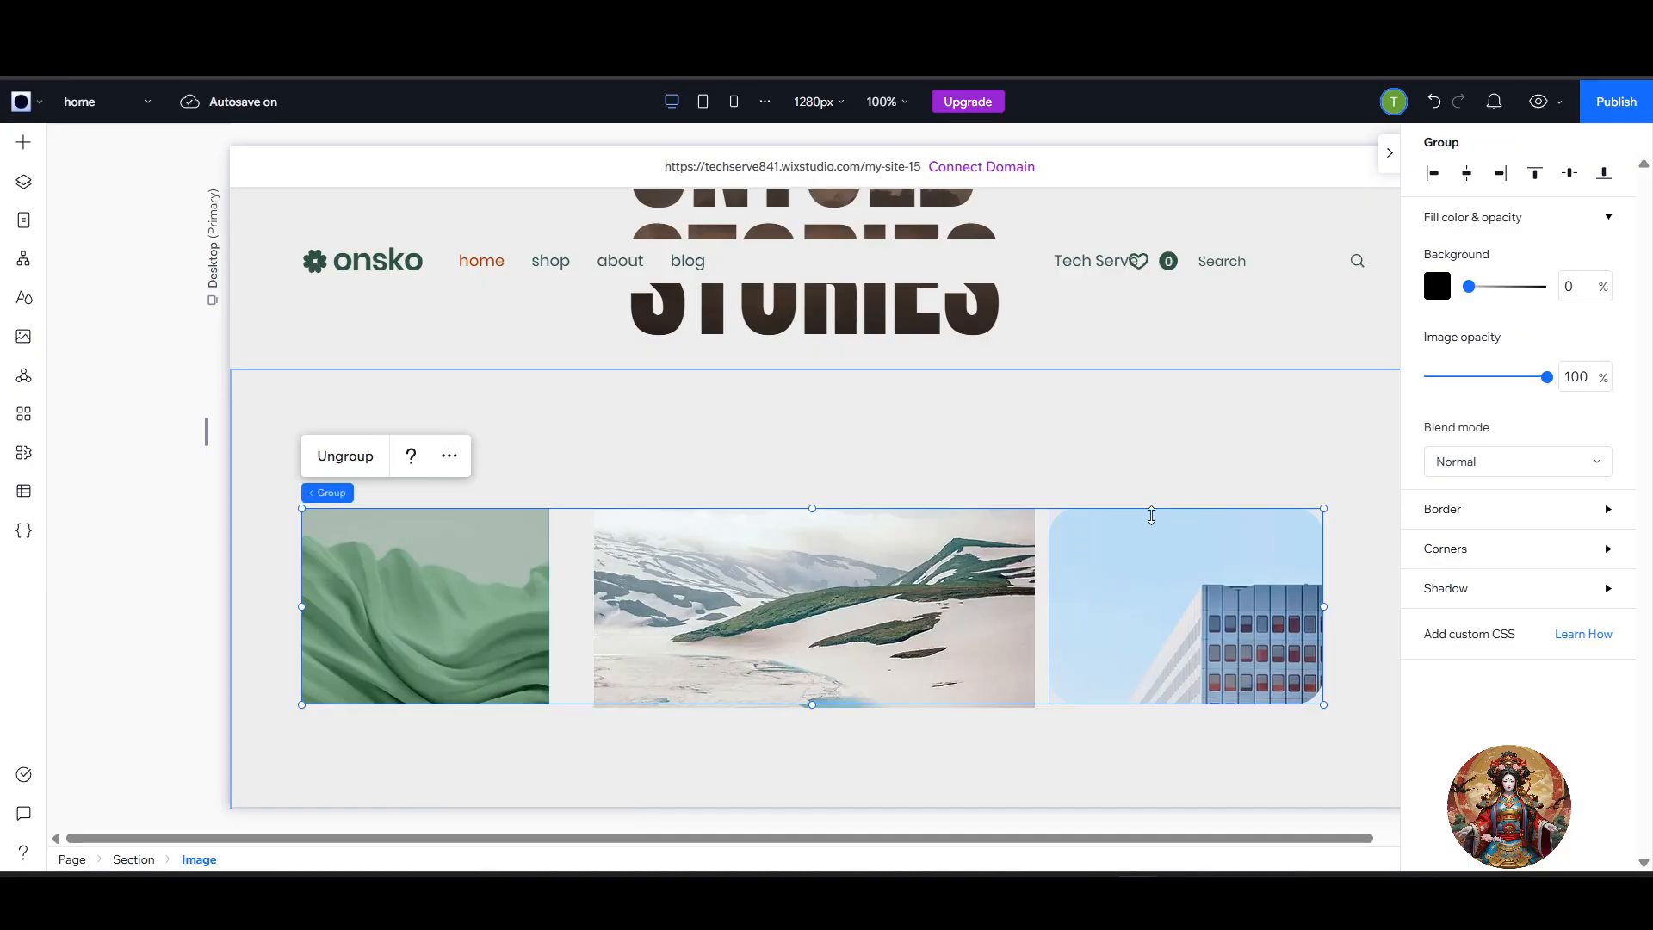
pyautogui.click(1076, 577)
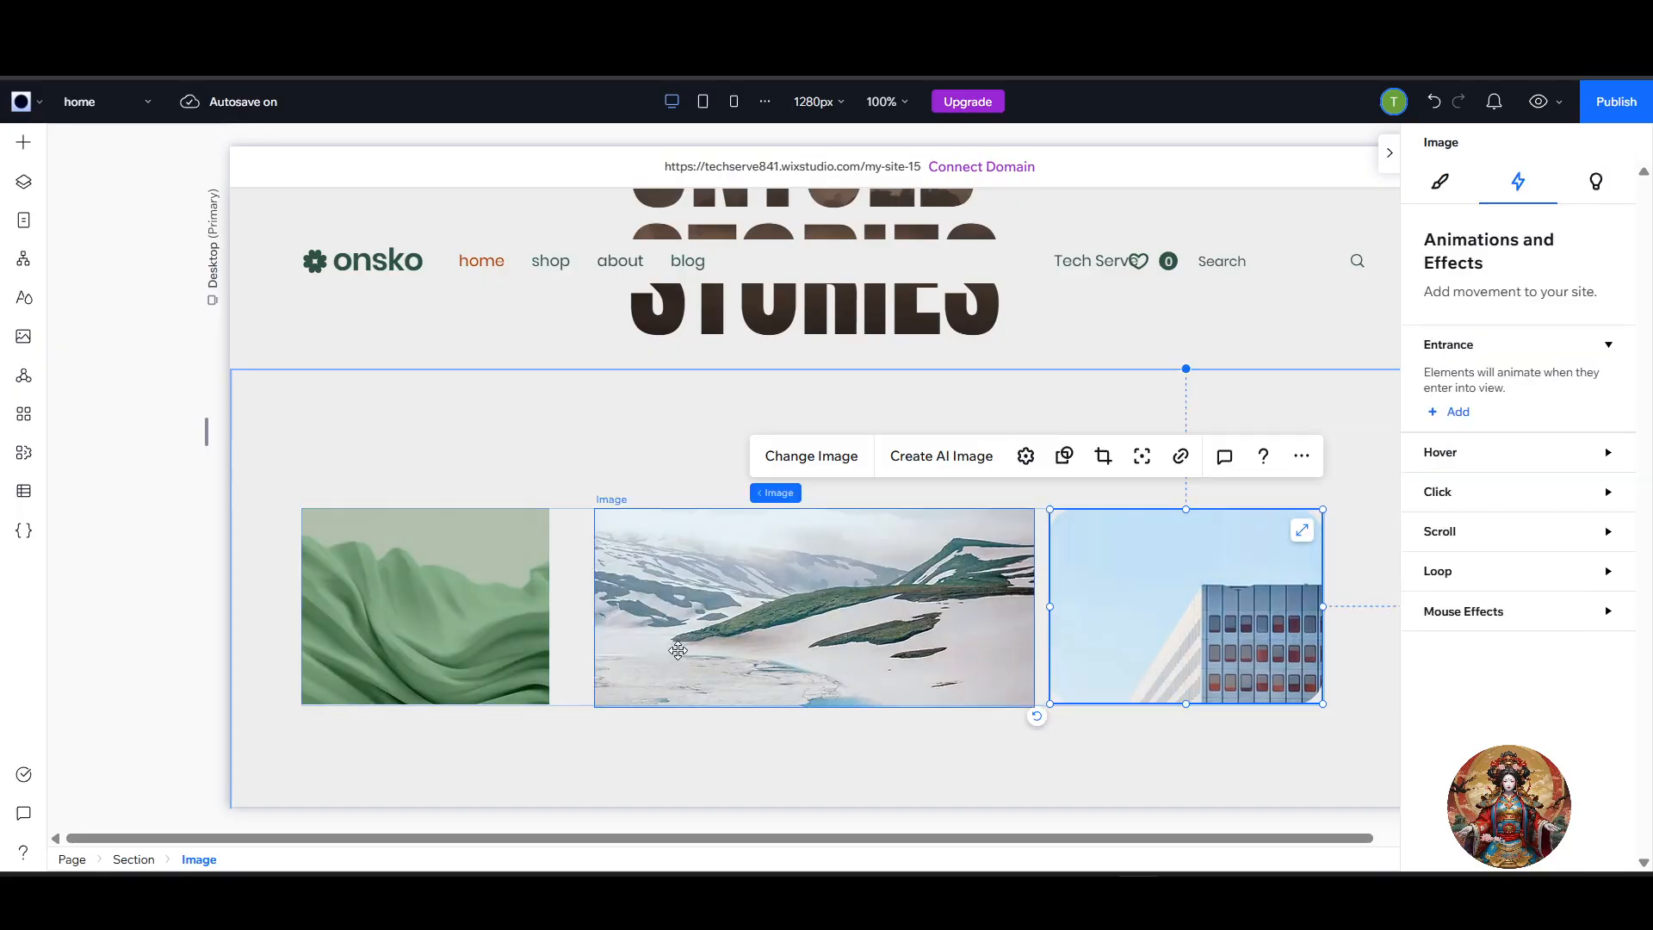
pyautogui.click(656, 639)
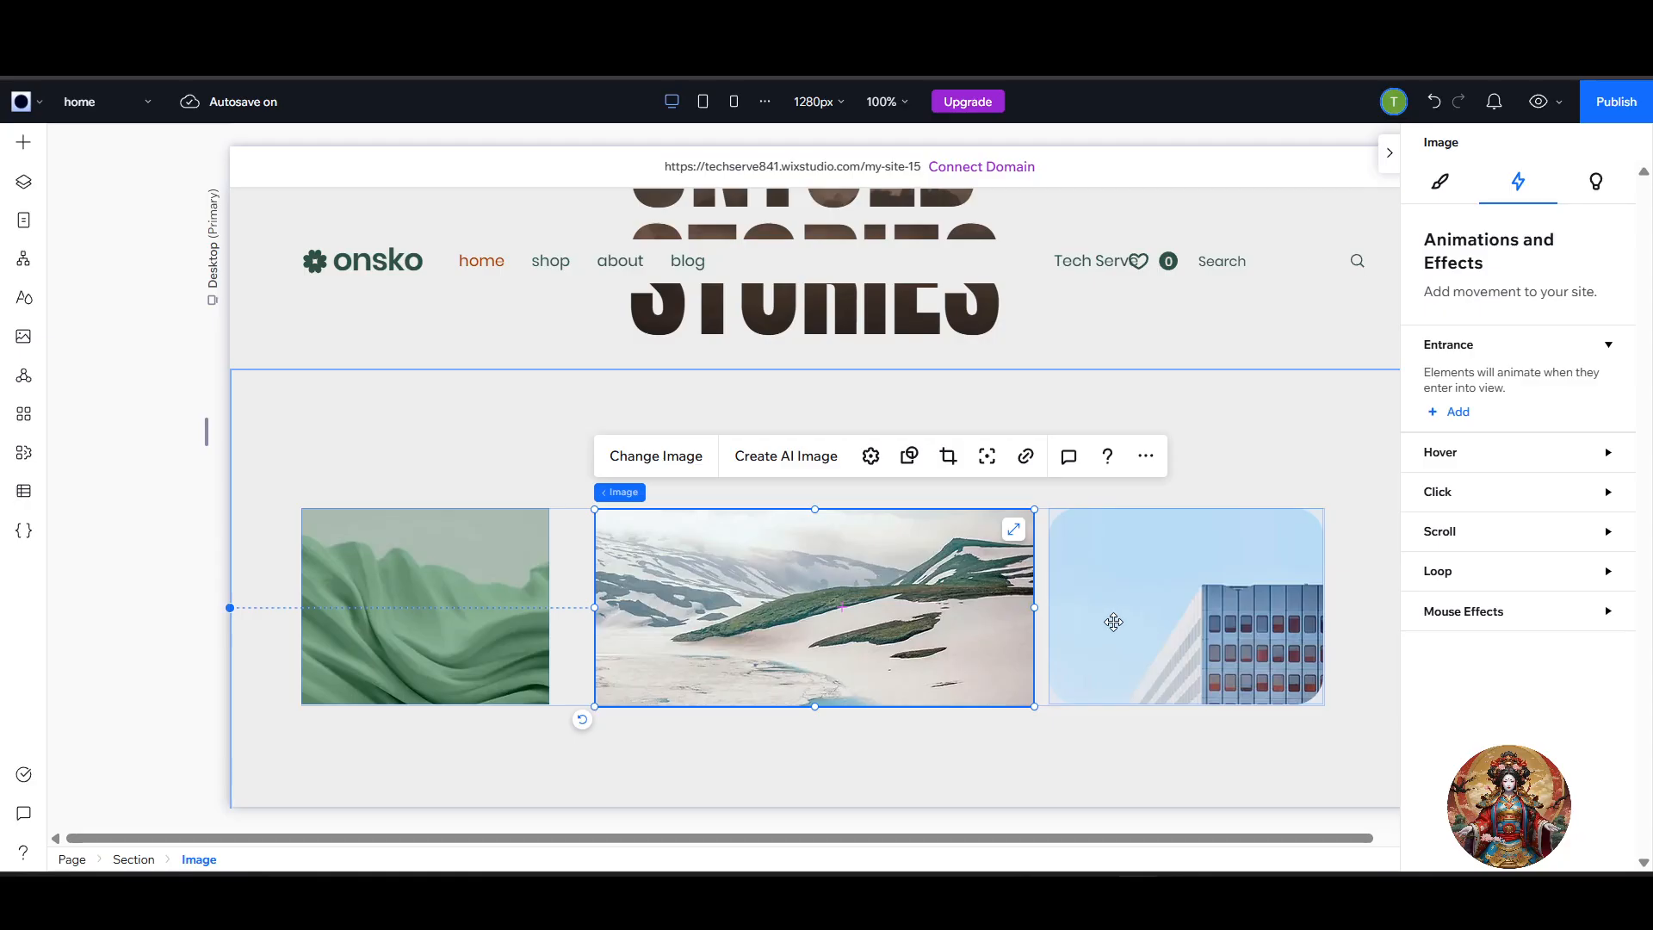
# Select the whole image group and check the design settings available for it in the inspector.
pyautogui.click(325, 501)
pyautogui.click(325, 513)
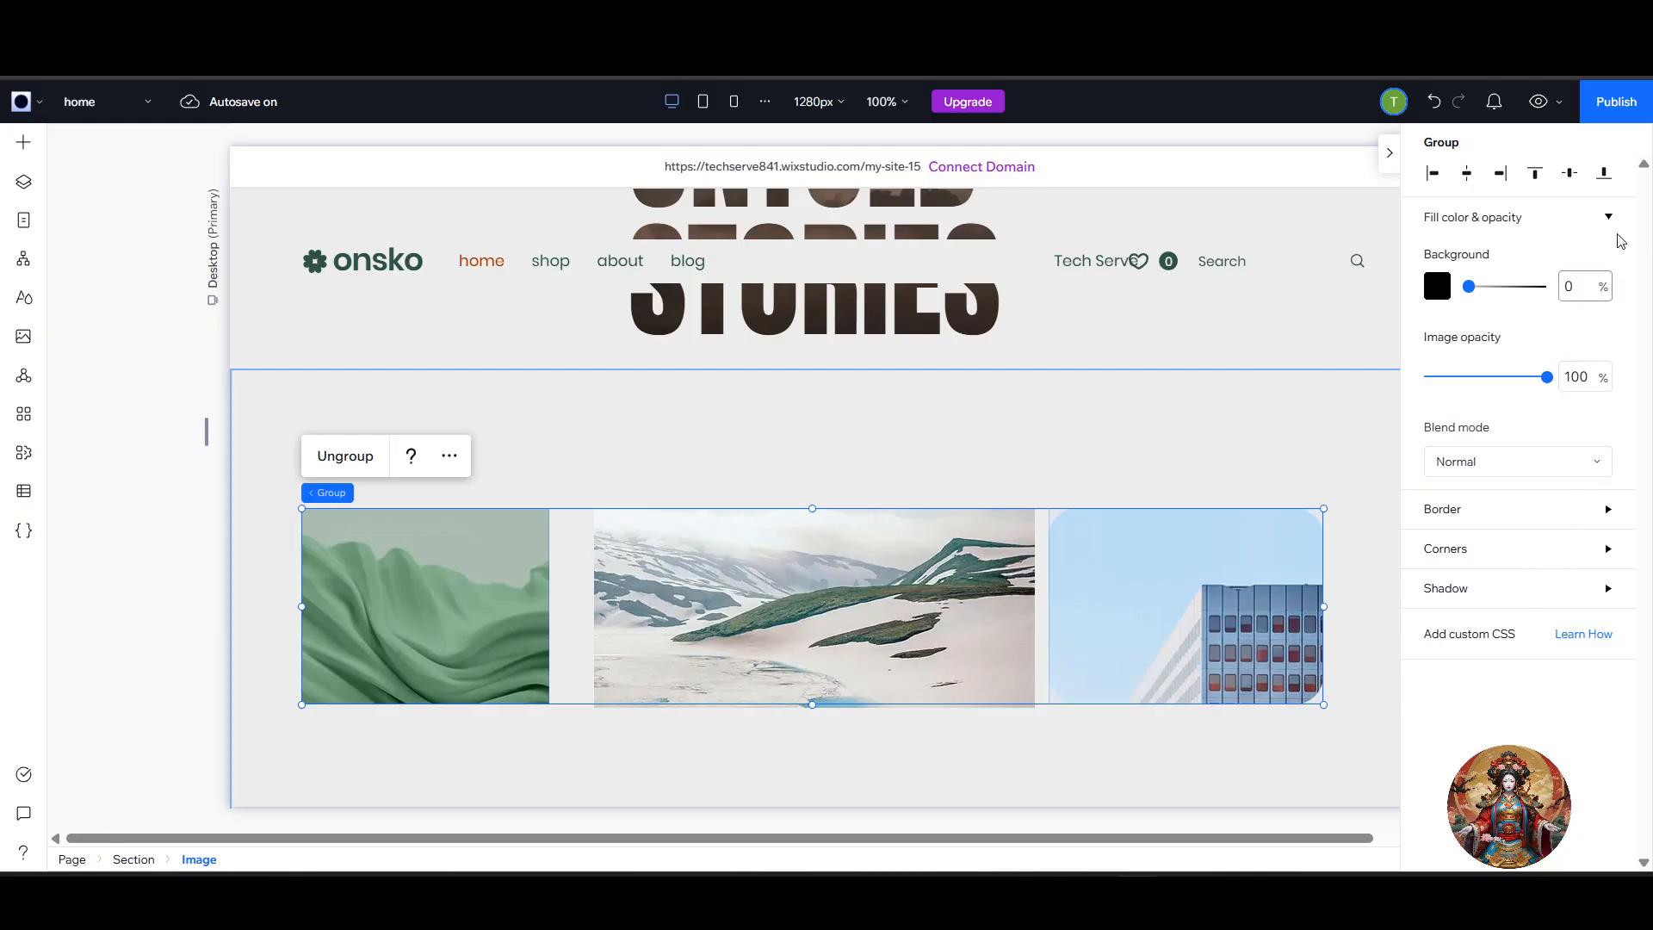
pyautogui.click(1389, 157)
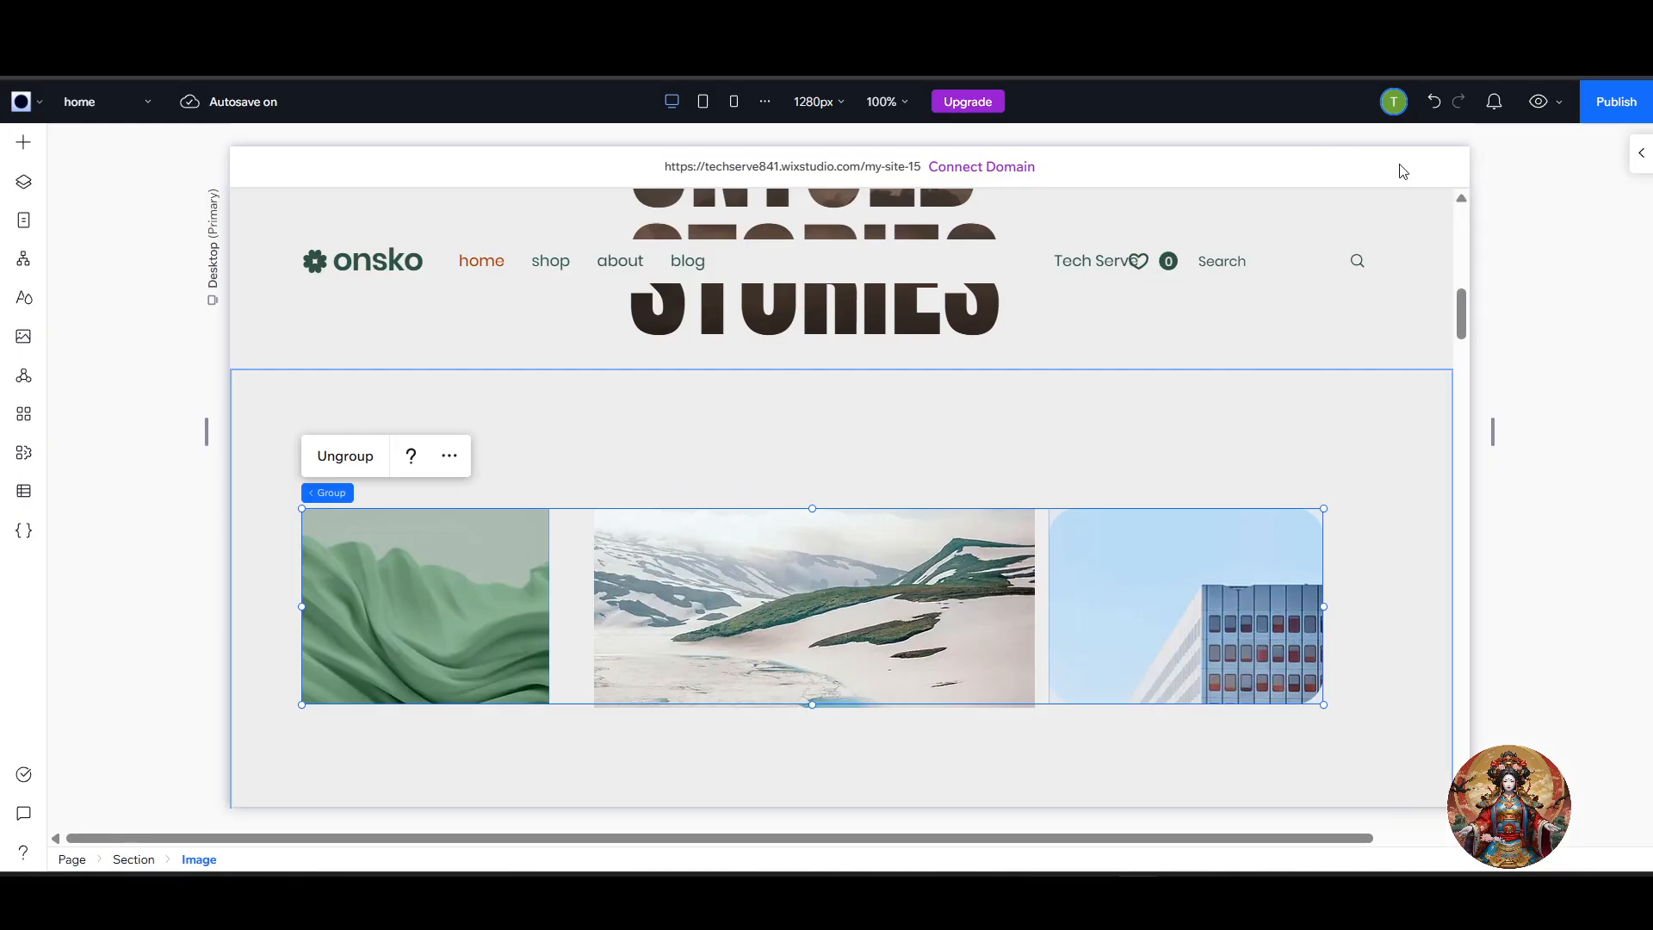
pyautogui.click(1641, 153)
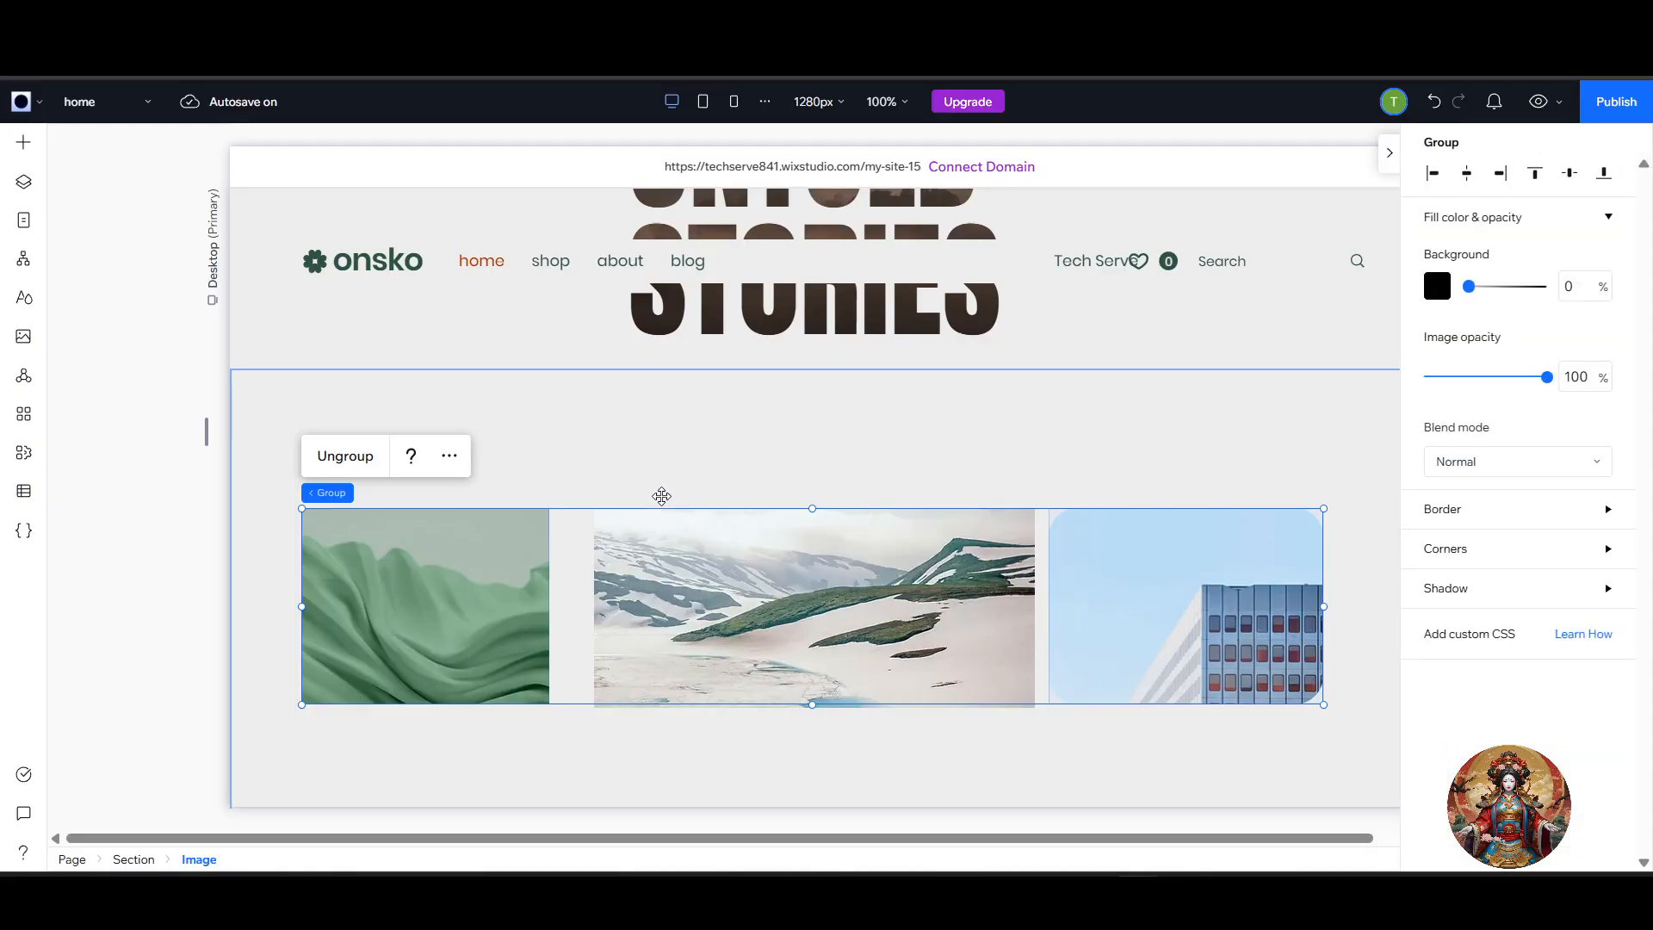
# Undo the grouping of the three images and try combining them into a horizontal stack.
pyautogui.hotkey('ctrl', 'z')
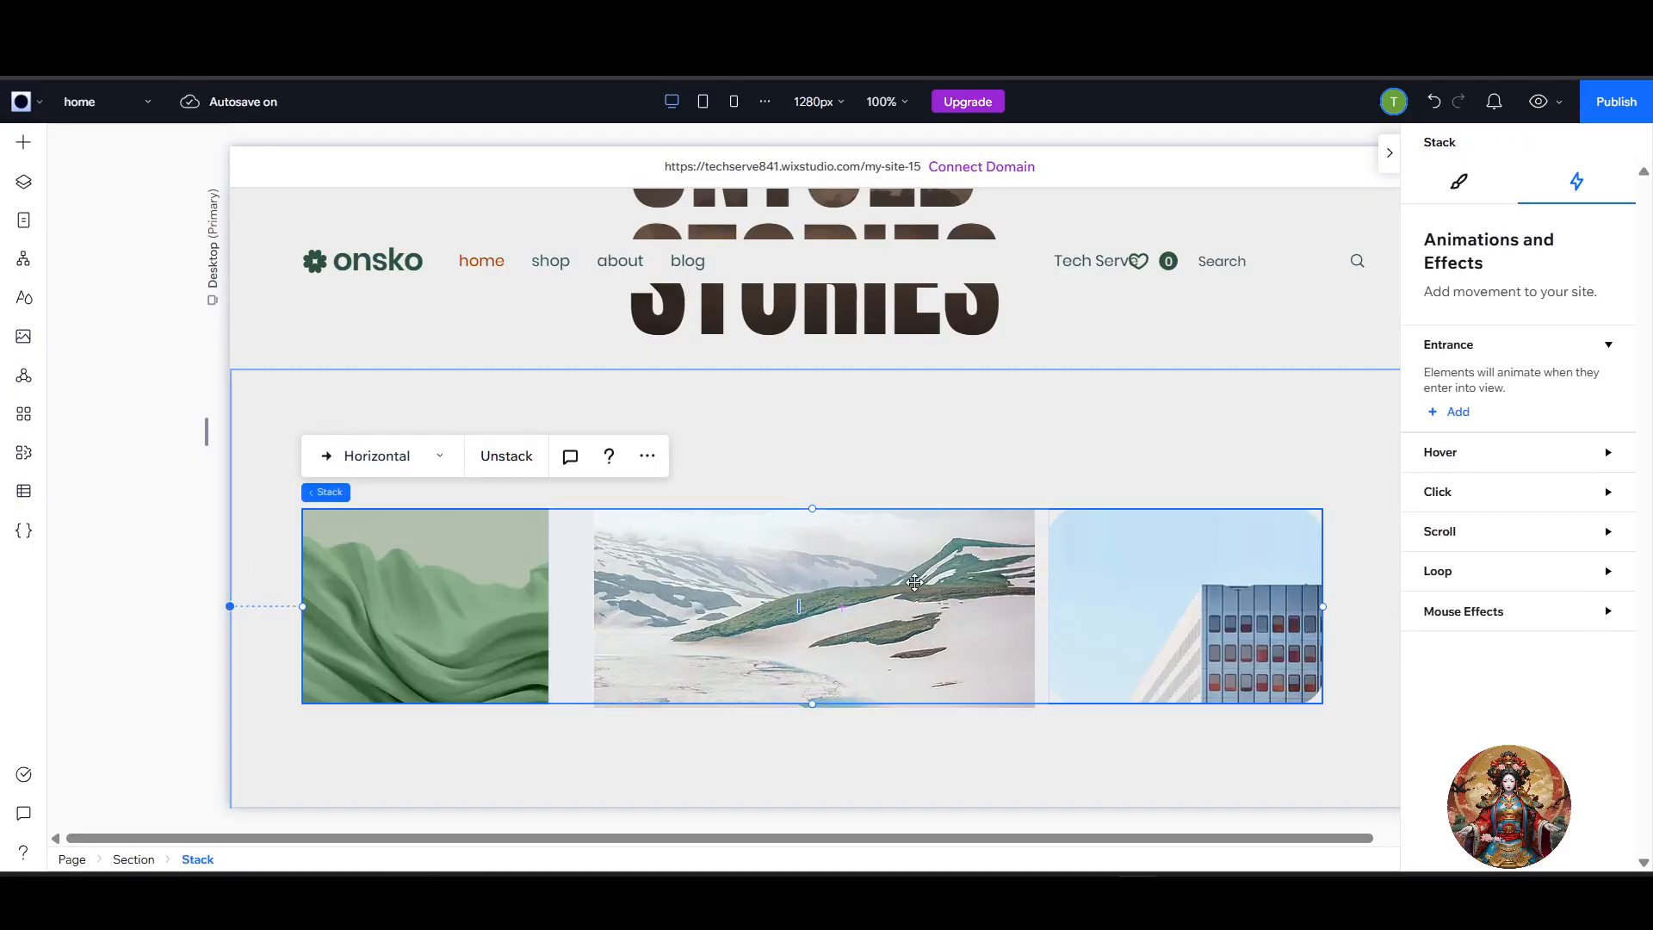
pyautogui.moveTo(834, 576)
pyautogui.mouseDown()
pyautogui.moveTo(1067, 579)
pyautogui.moveTo(852, 576)
pyautogui.mouseUp()
pyautogui.press('Escape')
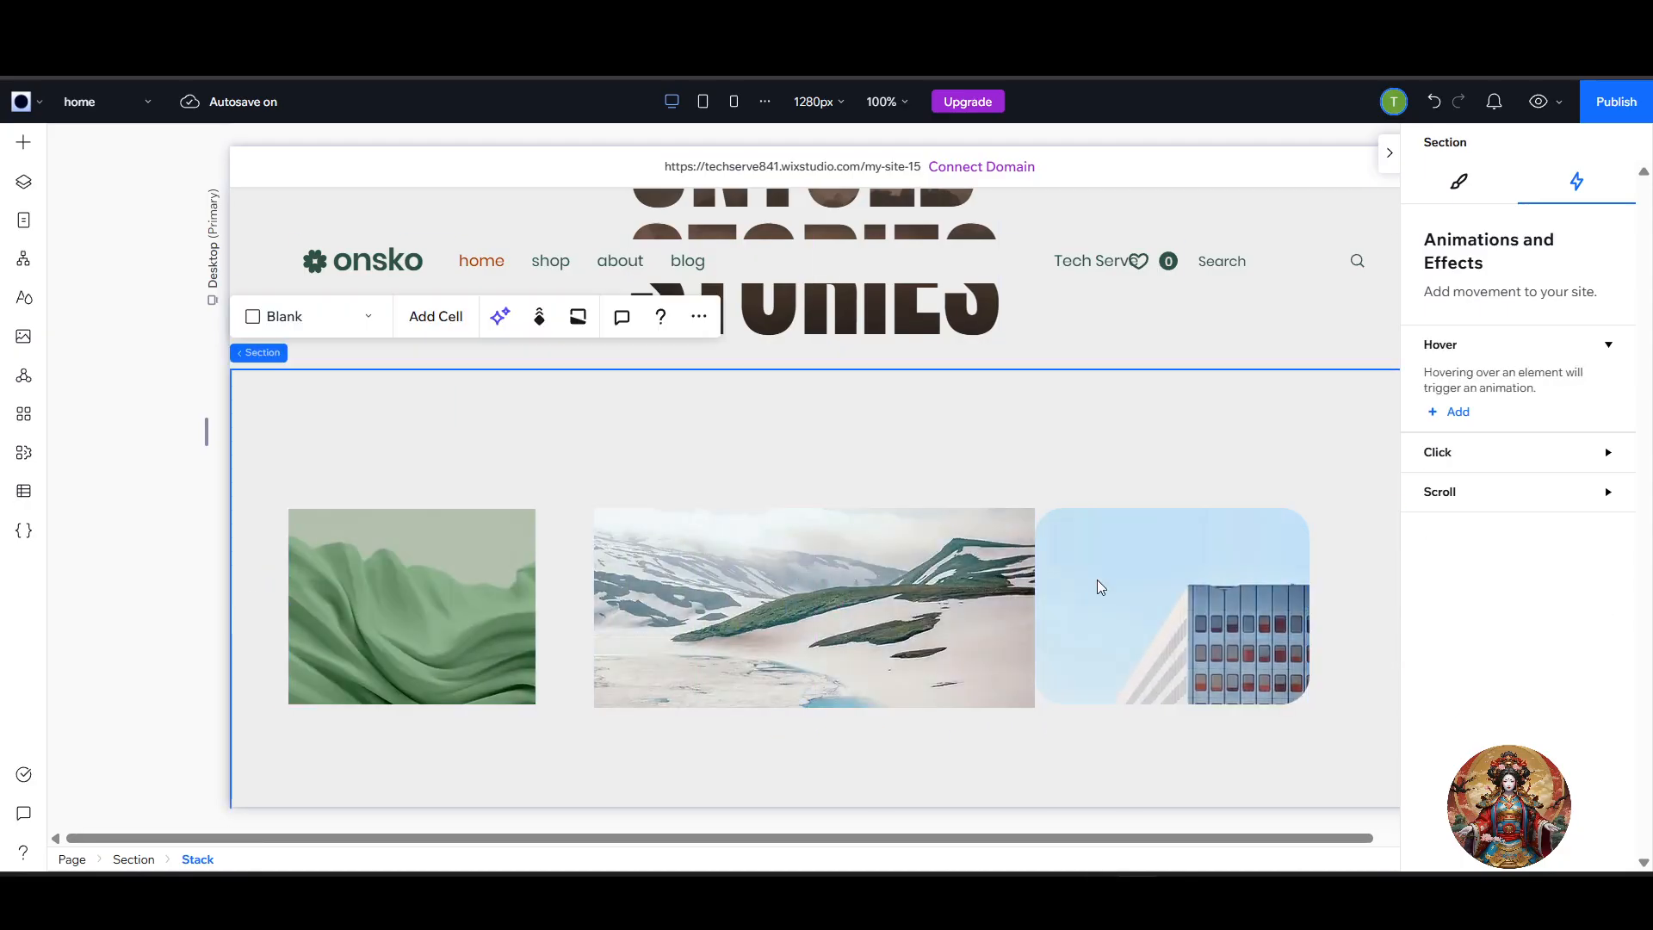
# Try again to stack the fabric, landscape and building images horizontally, then release them from the stack.
pyautogui.click(995, 616)
pyautogui.moveTo(996, 616)
pyautogui.mouseDown()
pyautogui.moveTo(1038, 616)
pyautogui.moveTo(1011, 617)
pyautogui.mouseUp()
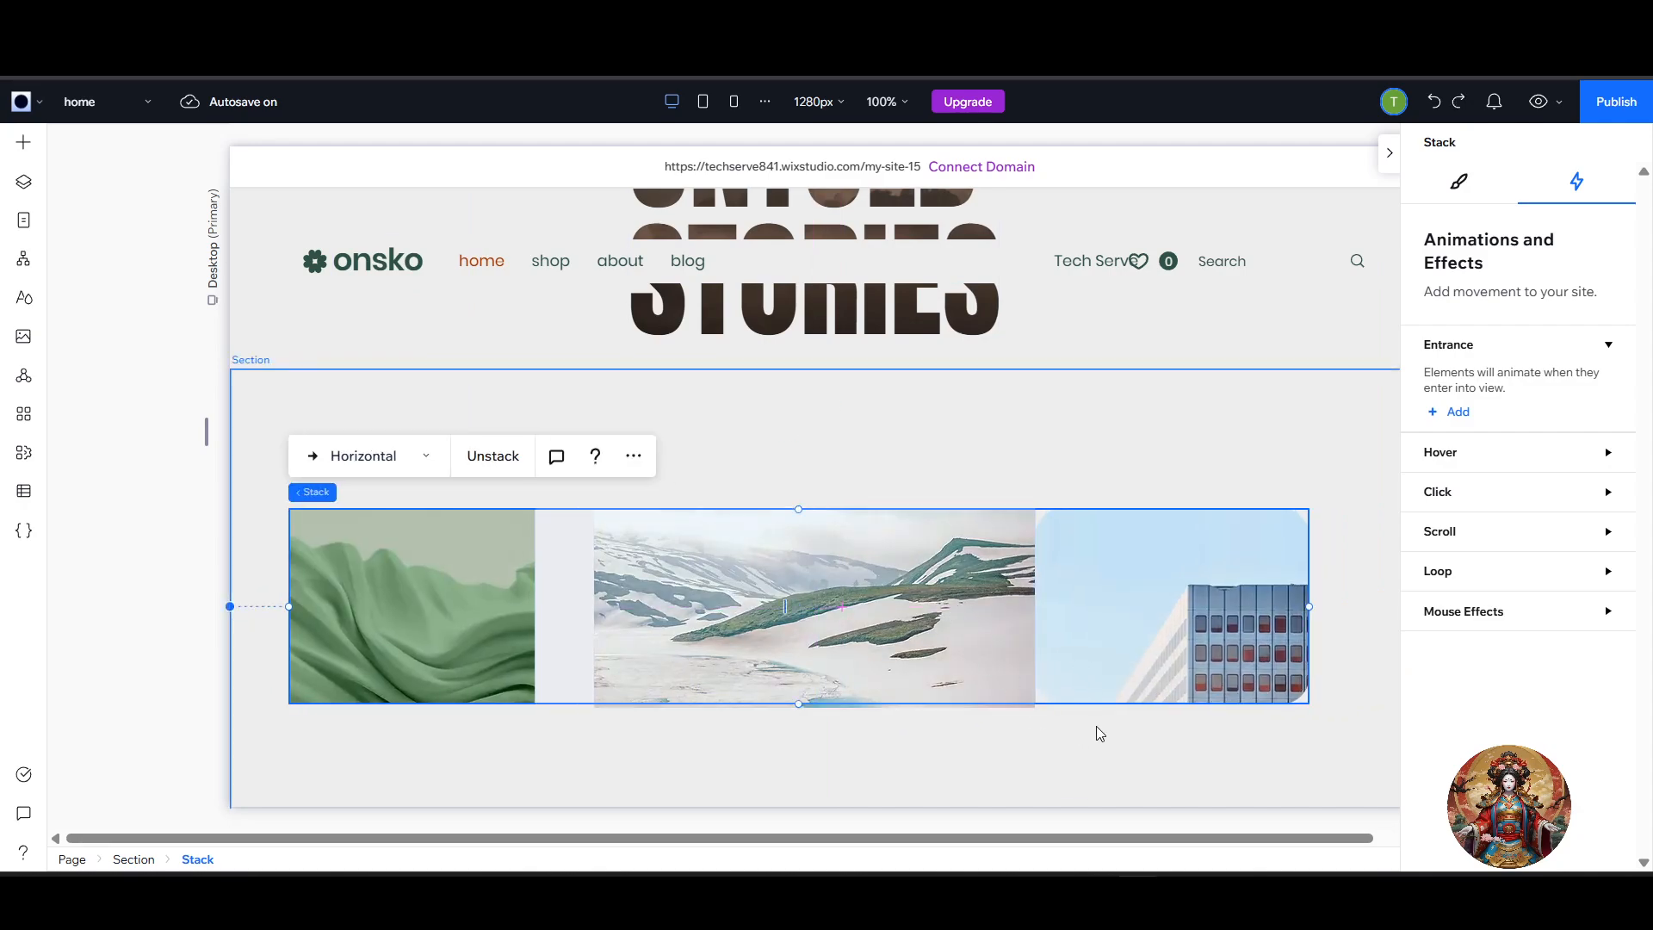
pyautogui.click(1126, 742)
pyautogui.click(1129, 679)
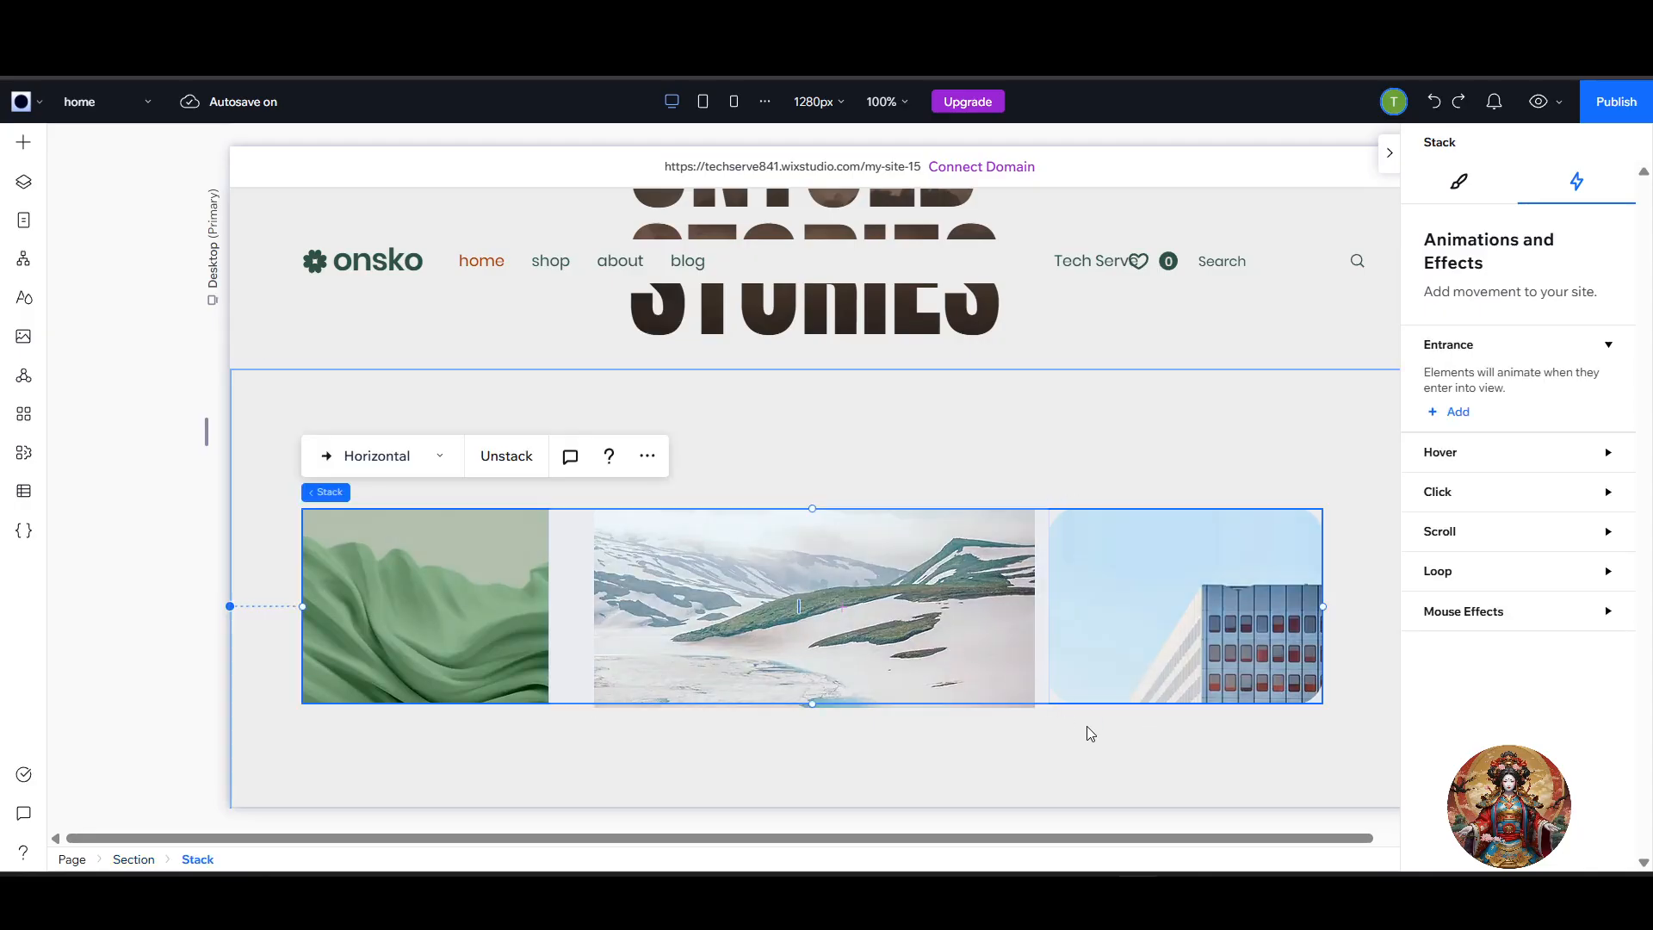
pyautogui.press('Escape')
pyautogui.click(1112, 590)
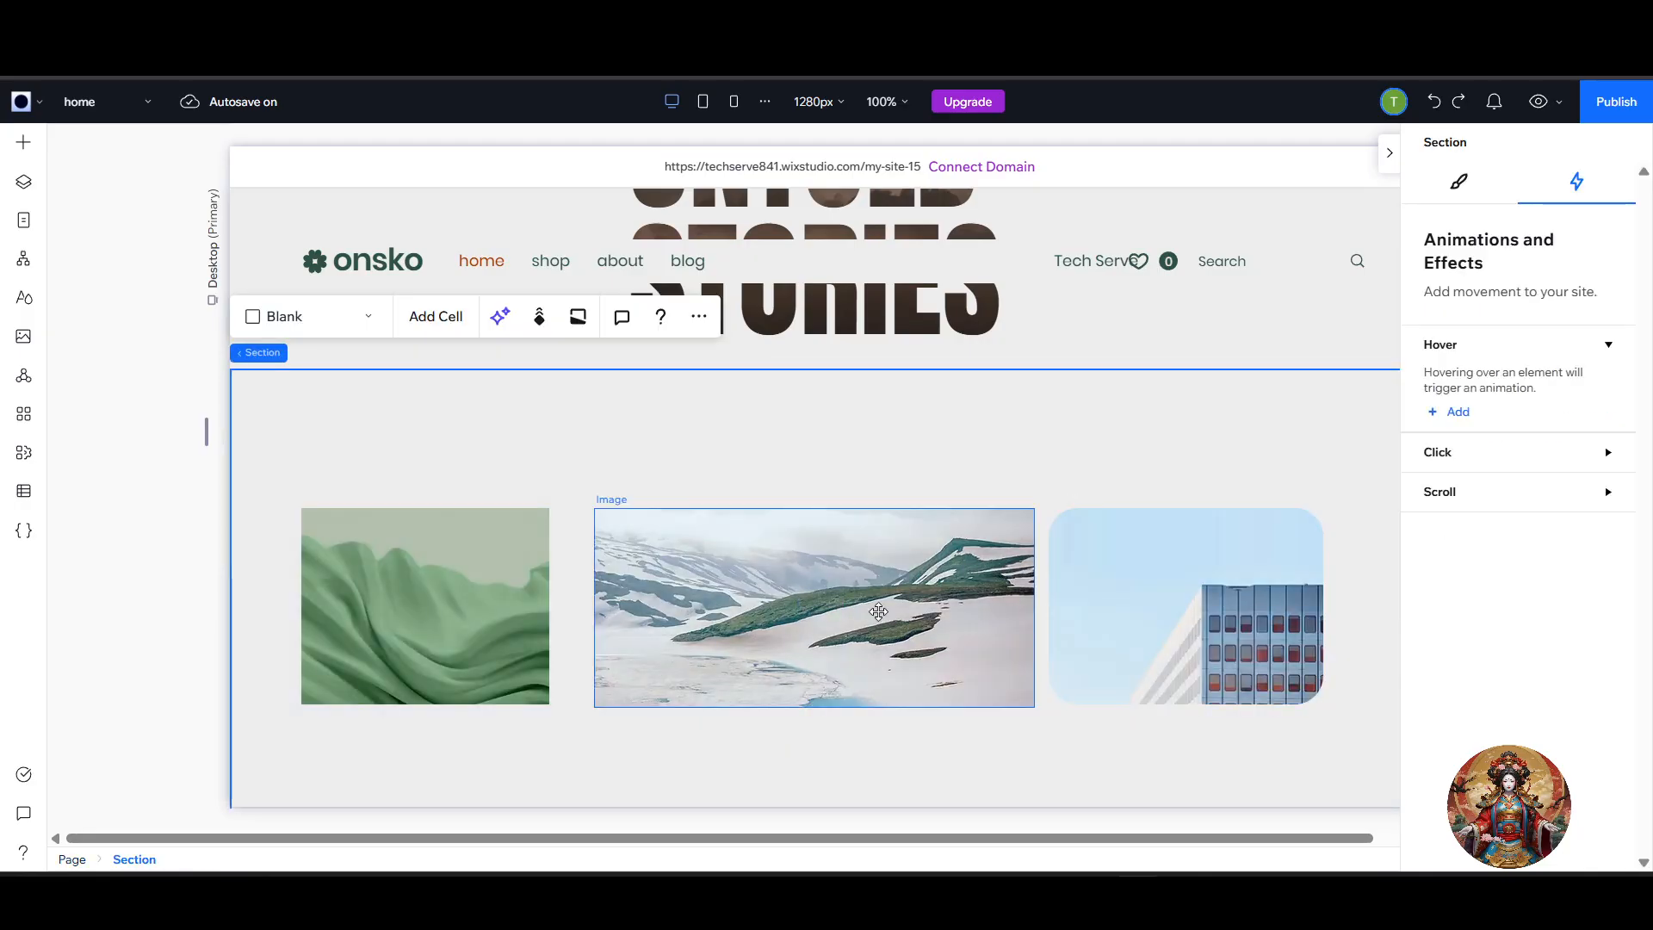
# Stack the fabric, landscape and building images horizontally and move the stack slightly up in the section.
pyautogui.click(854, 605)
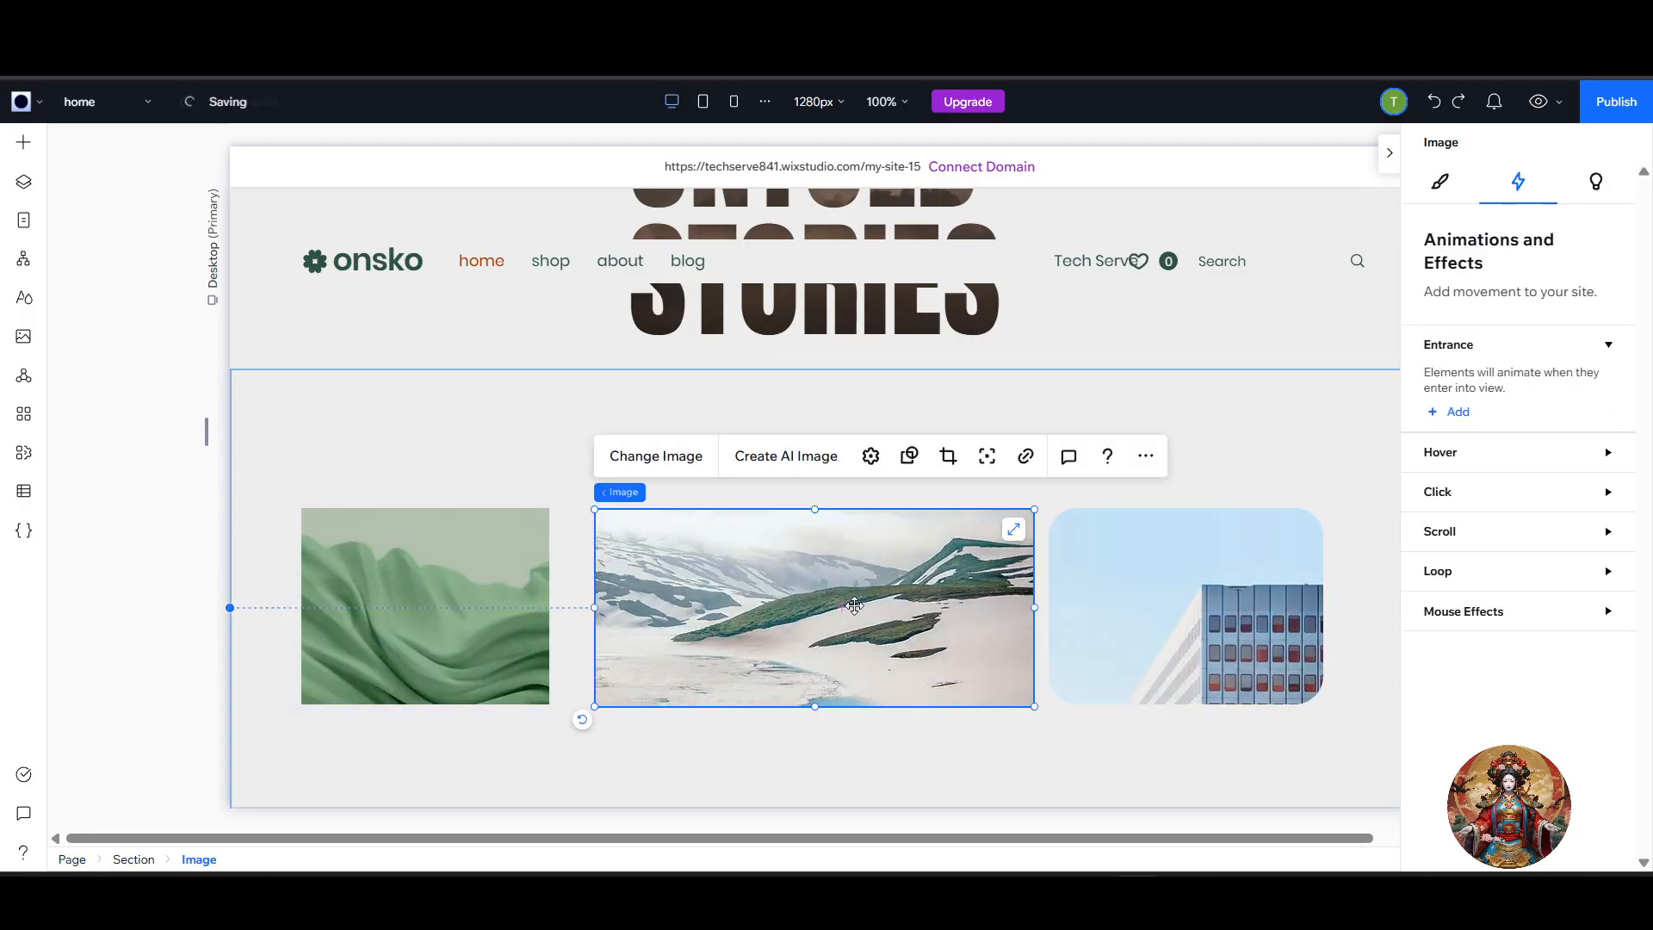
pyautogui.click(1151, 597)
pyautogui.moveTo(1183, 745); pyautogui.dragTo(440, 583)
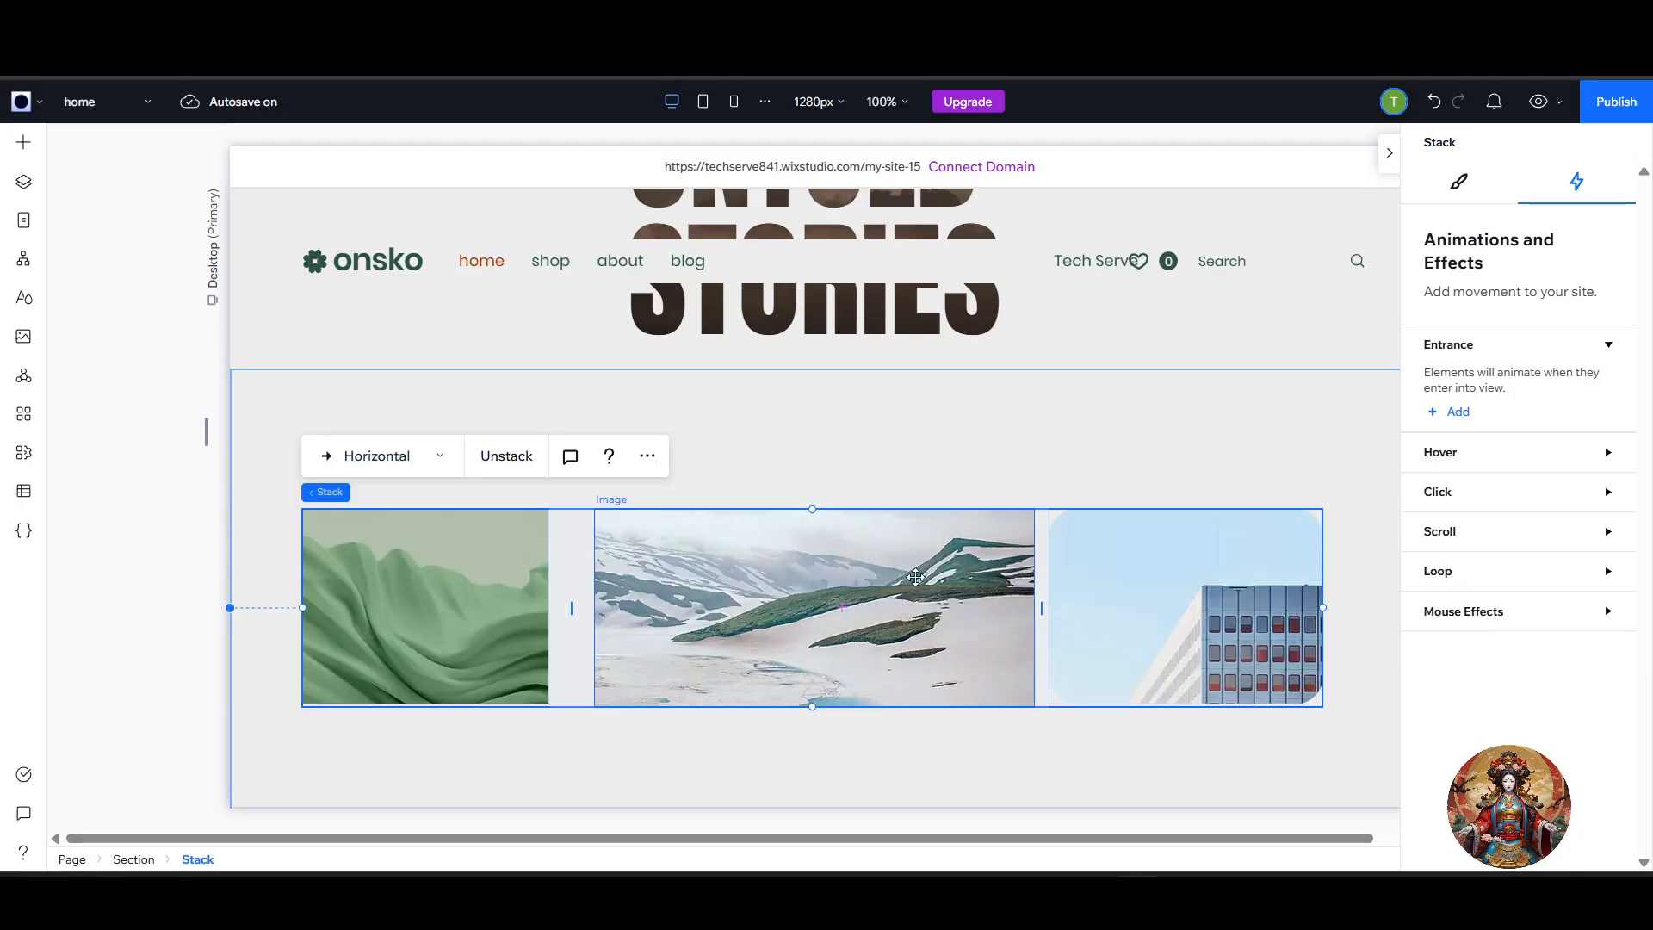
pyautogui.moveTo(877, 591)
pyautogui.mouseDown()
pyautogui.moveTo(907, 592)
pyautogui.moveTo(877, 591)
pyautogui.moveTo(903, 574)
pyautogui.moveTo(878, 570)
pyautogui.moveTo(861, 607)
pyautogui.moveTo(848, 575)
pyautogui.moveTo(876, 599)
pyautogui.moveTo(913, 590)
pyautogui.moveTo(810, 615)
pyautogui.moveTo(893, 645)
pyautogui.moveTo(882, 602)
pyautogui.moveTo(867, 619)
pyautogui.moveTo(860, 567)
pyautogui.moveTo(880, 575)
pyautogui.mouseUp()
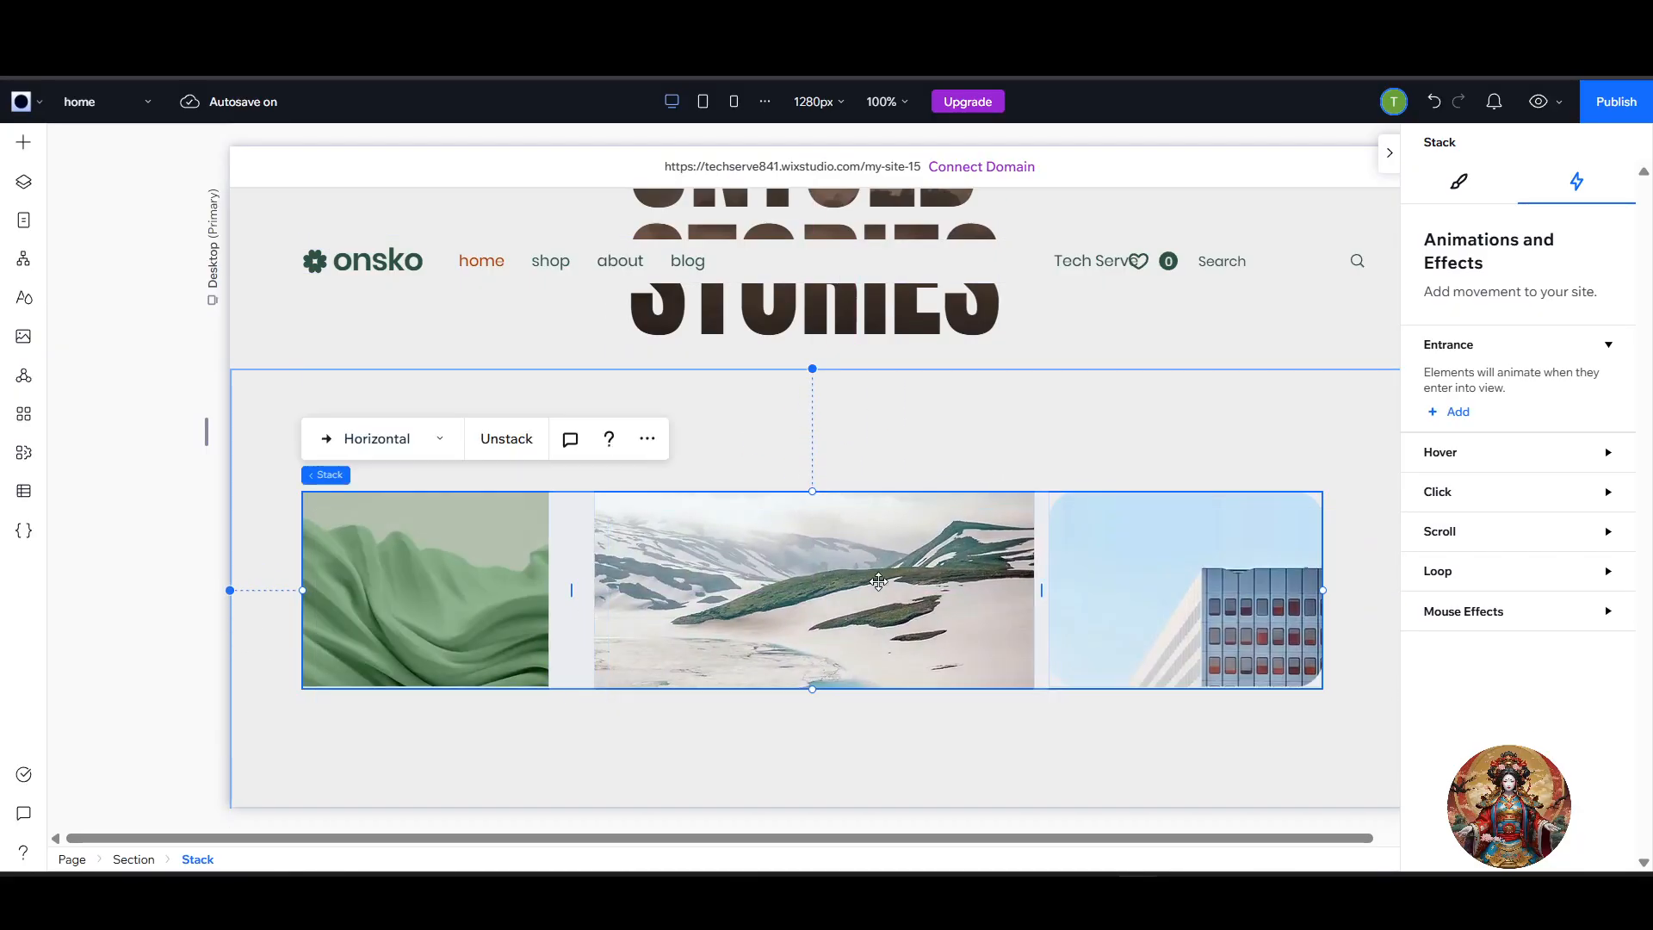
# Examine the stack's design and layout settings, including its border, corners, direction, item spacing and padding options.
pyautogui.click(1458, 181)
pyautogui.scroll(-2, 1455, 482)
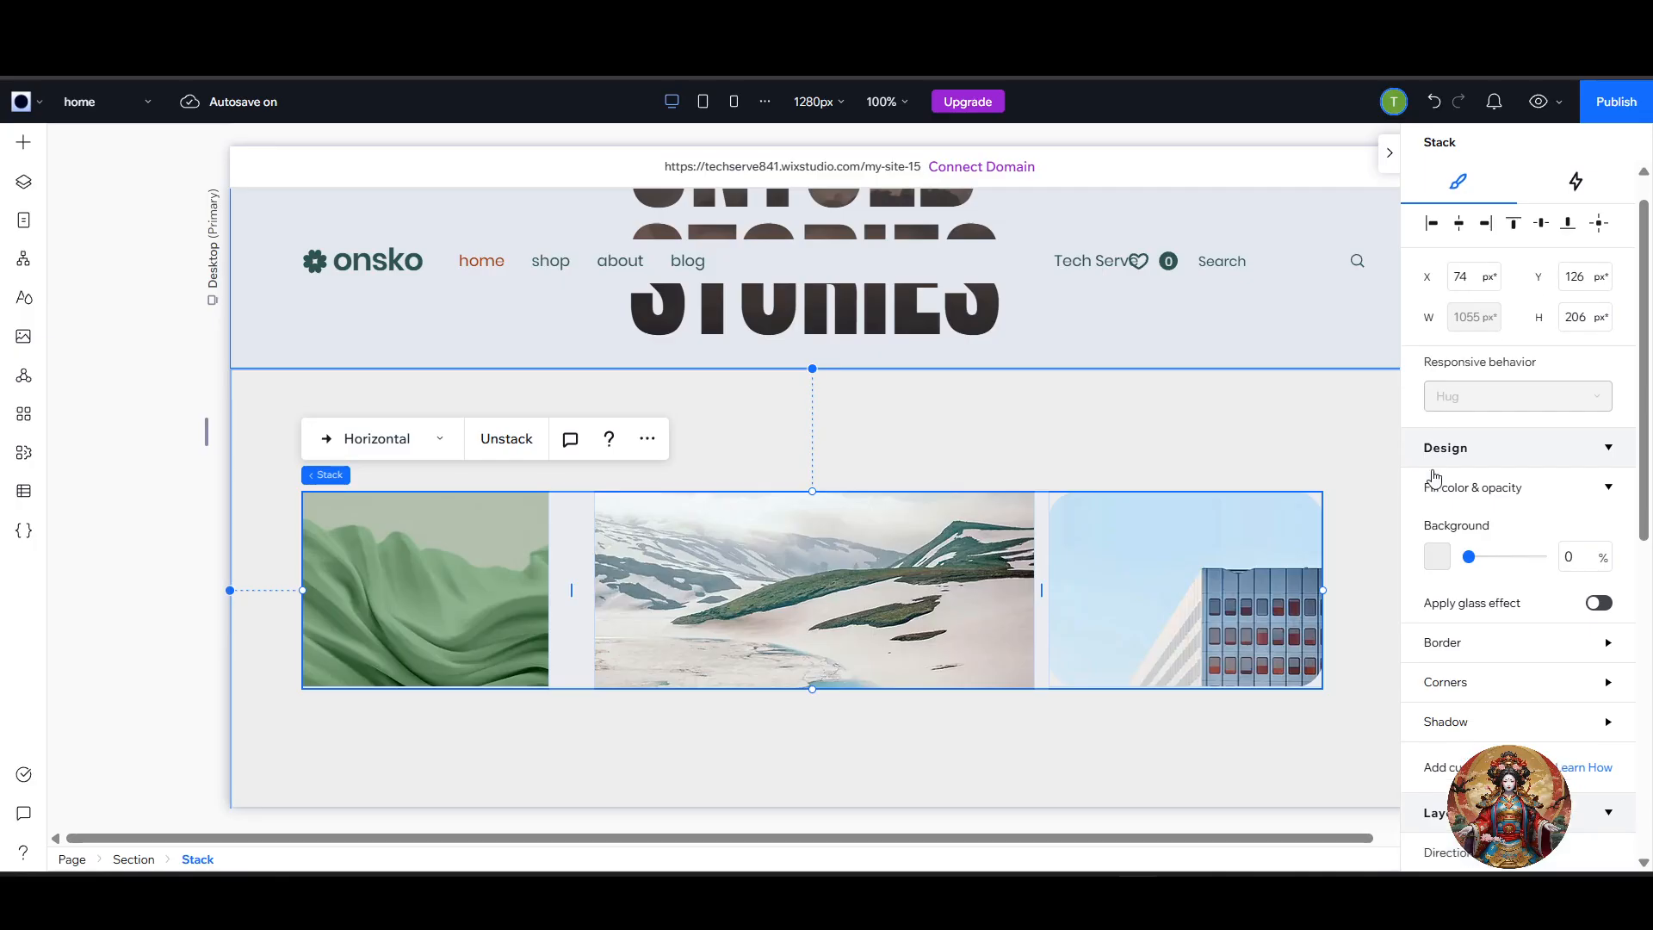
pyautogui.scroll(2, 1480, 508)
pyautogui.scroll(-4, 1493, 499)
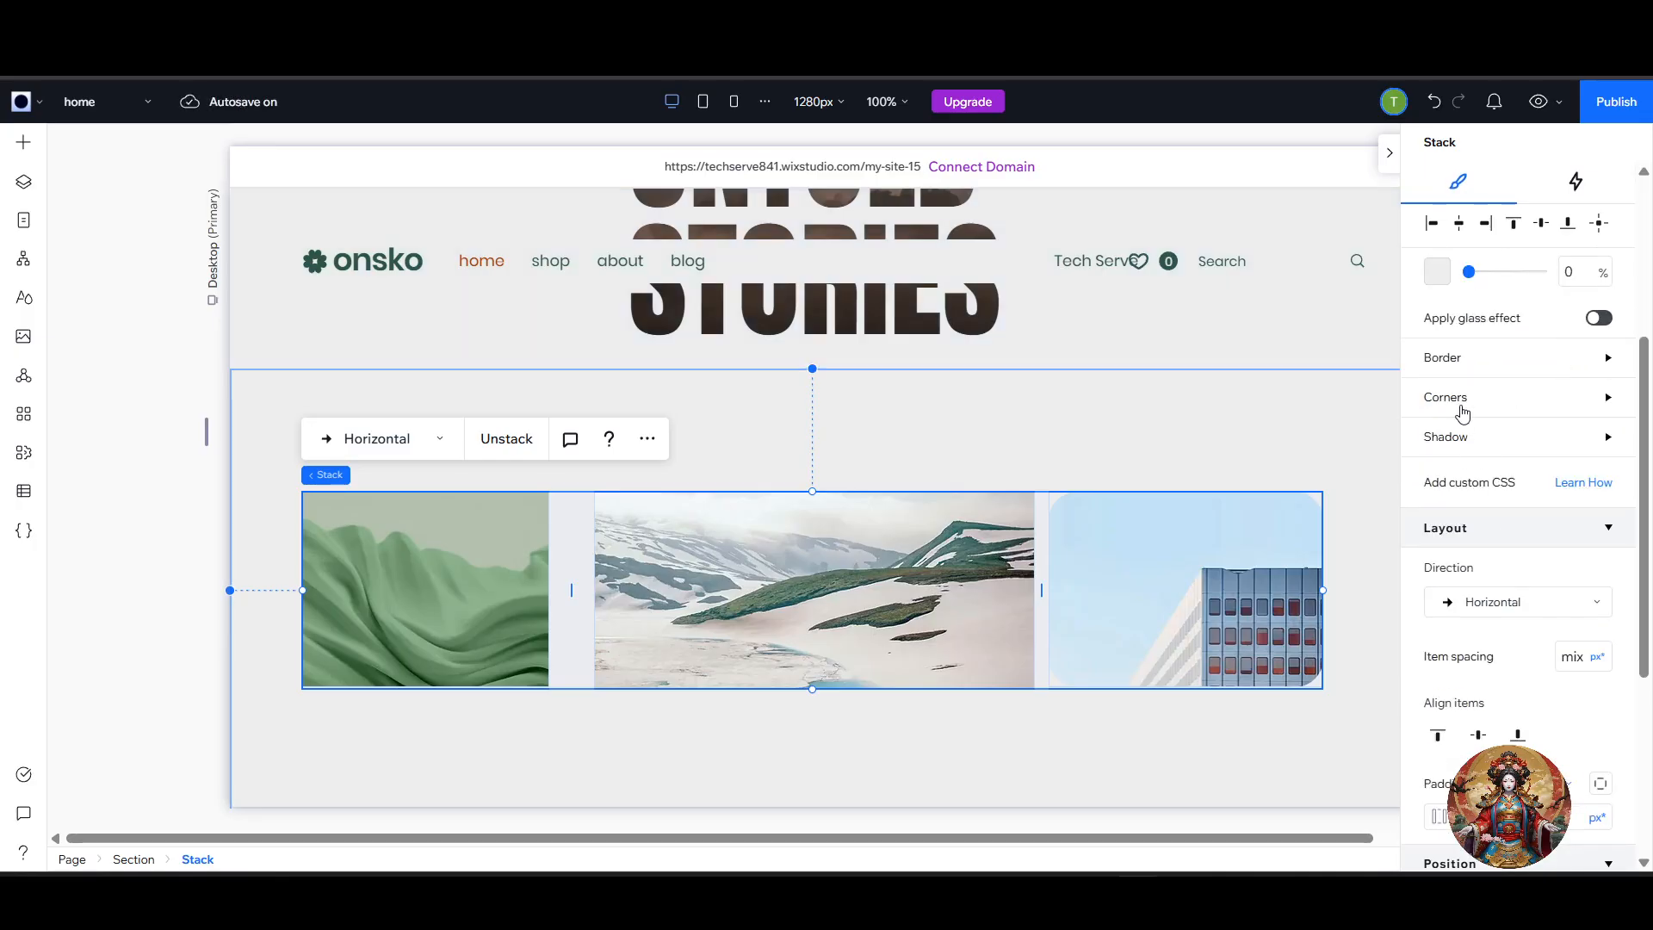
pyautogui.click(1461, 412)
pyautogui.click(1472, 358)
pyautogui.scroll(3, 1523, 519)
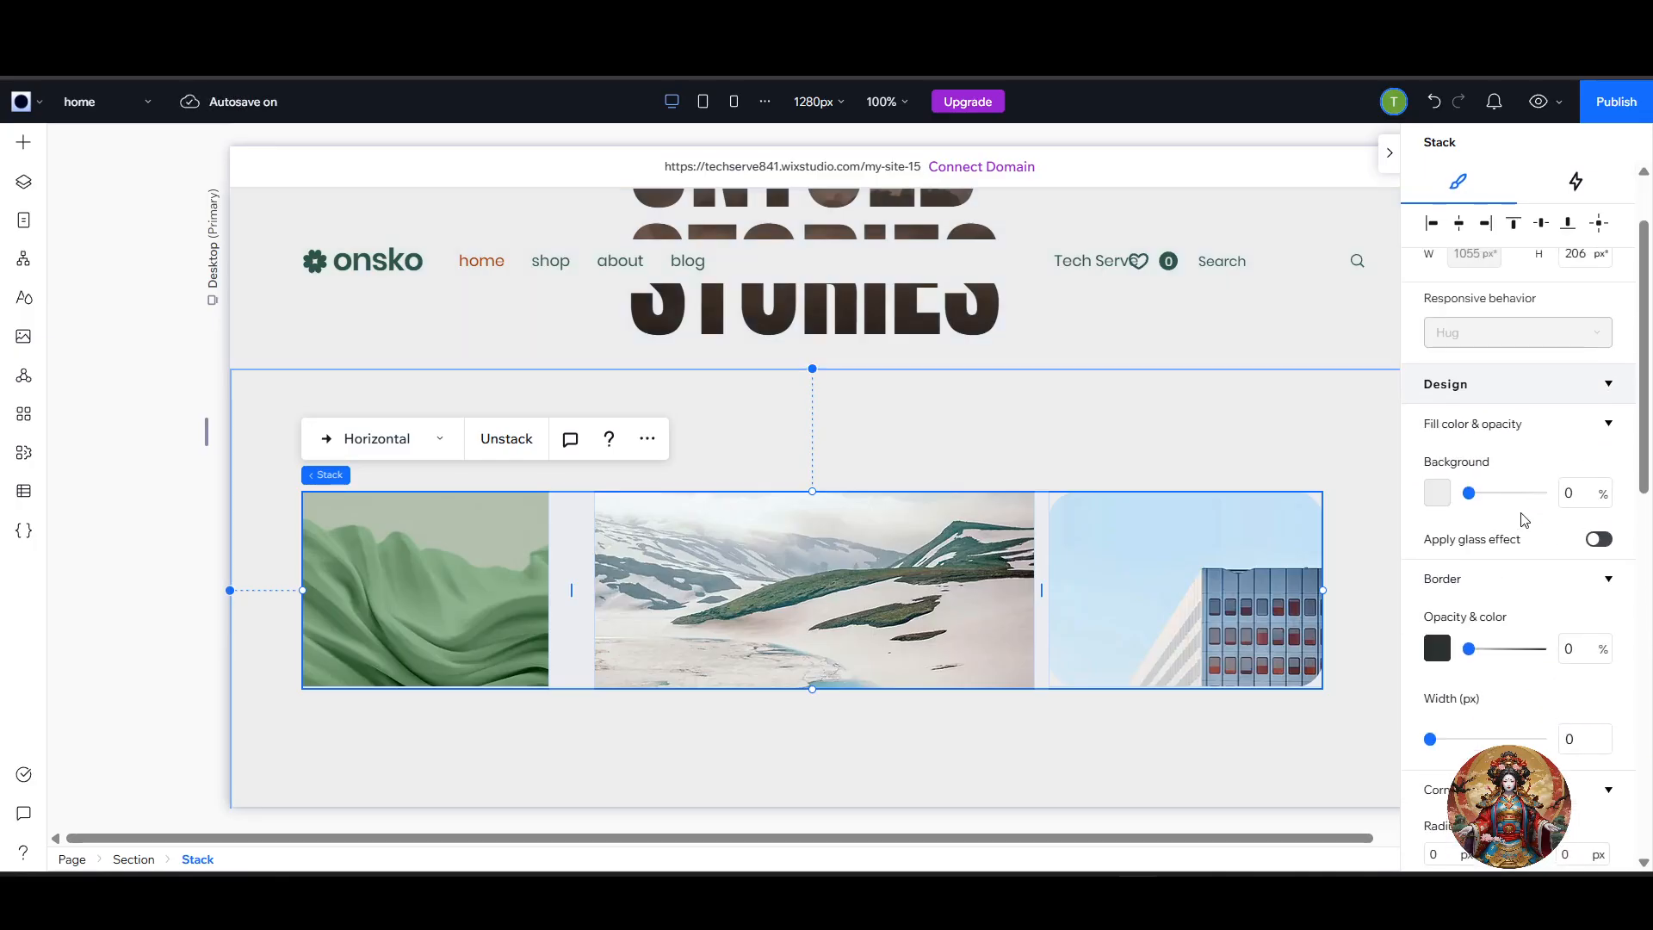
pyautogui.scroll(-7, 1524, 519)
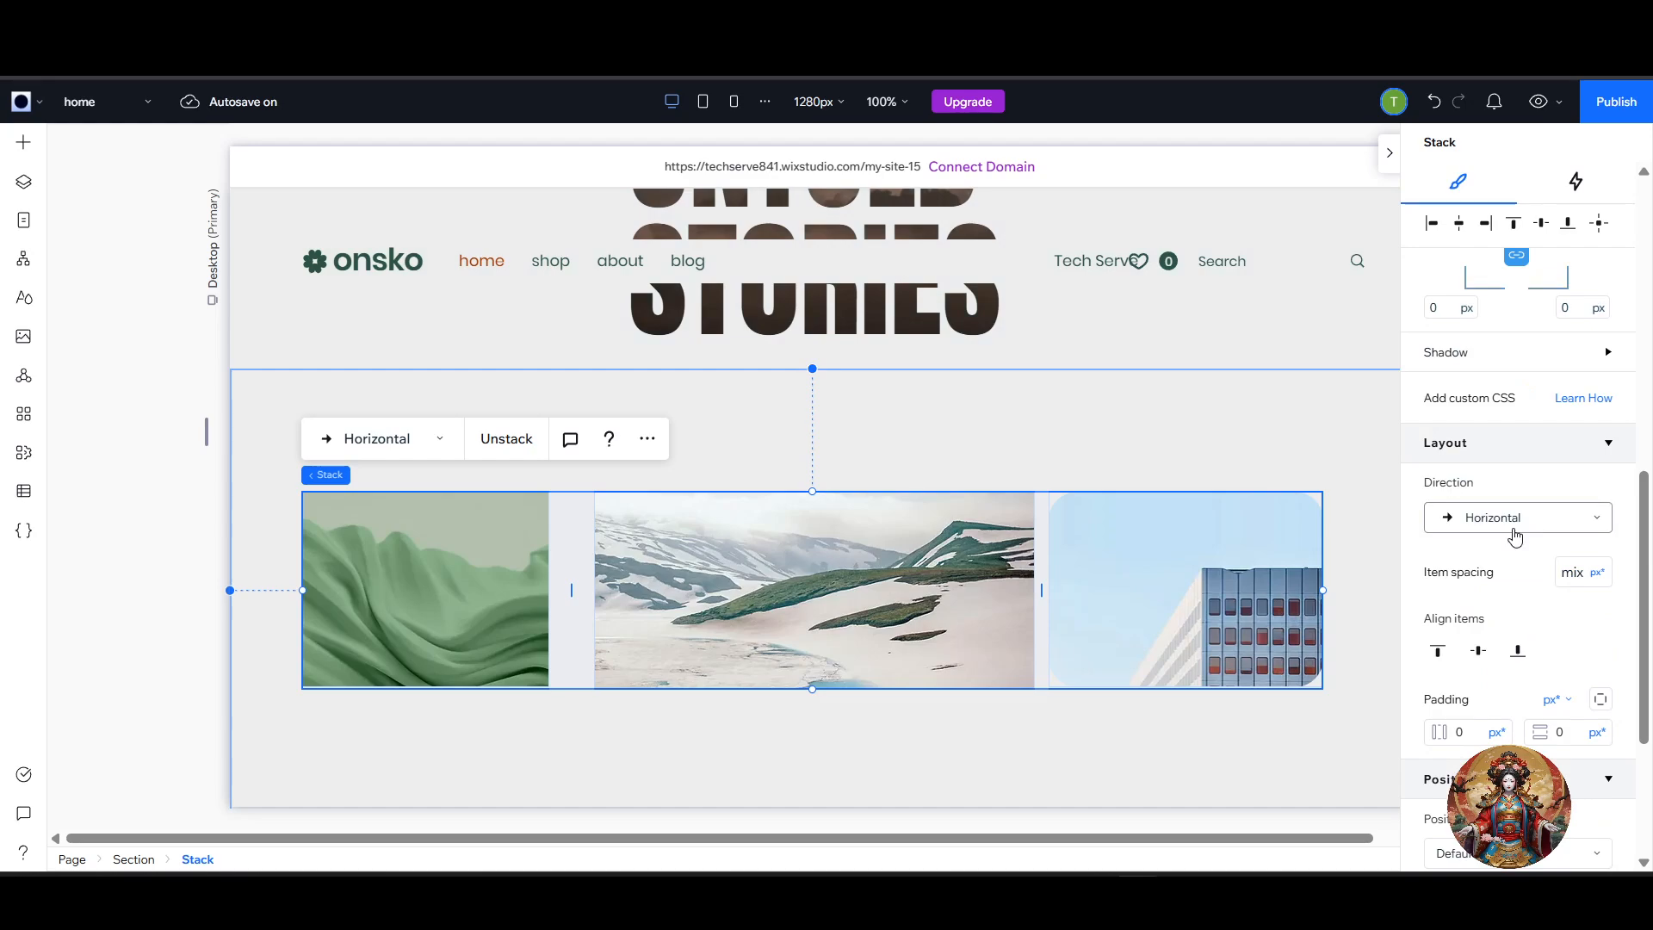
pyautogui.scroll(7, 1498, 620)
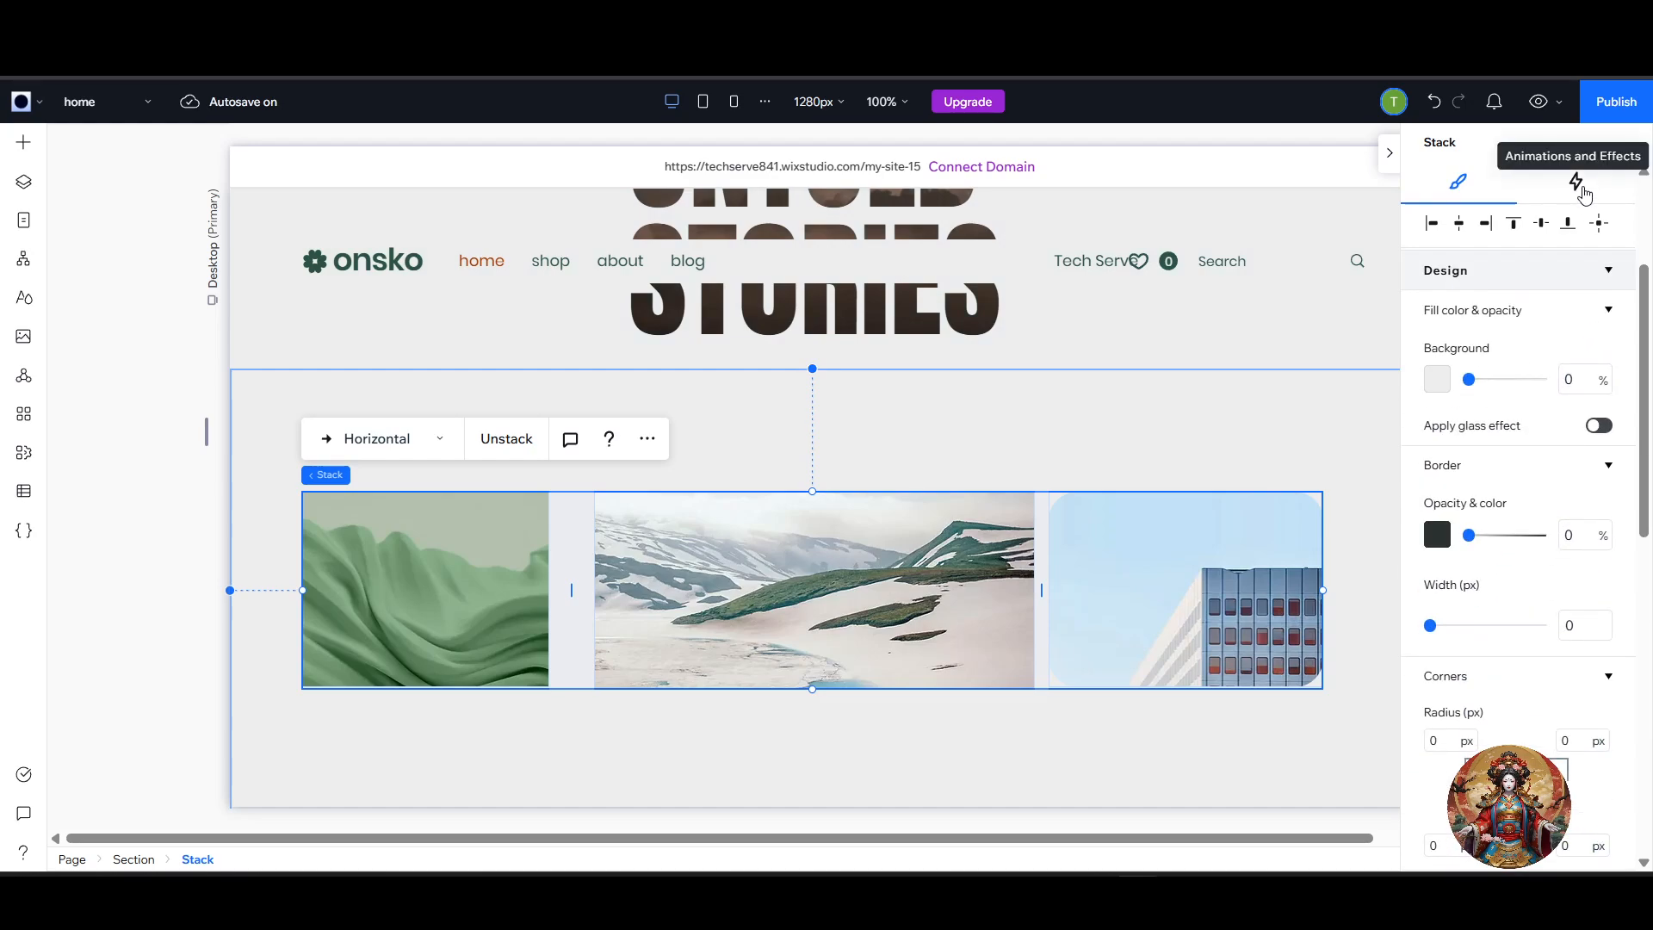
# Add a loop animation to the stack, trying Flap before choosing Cross, and shift the stack to the right within the section.
pyautogui.click(1580, 191)
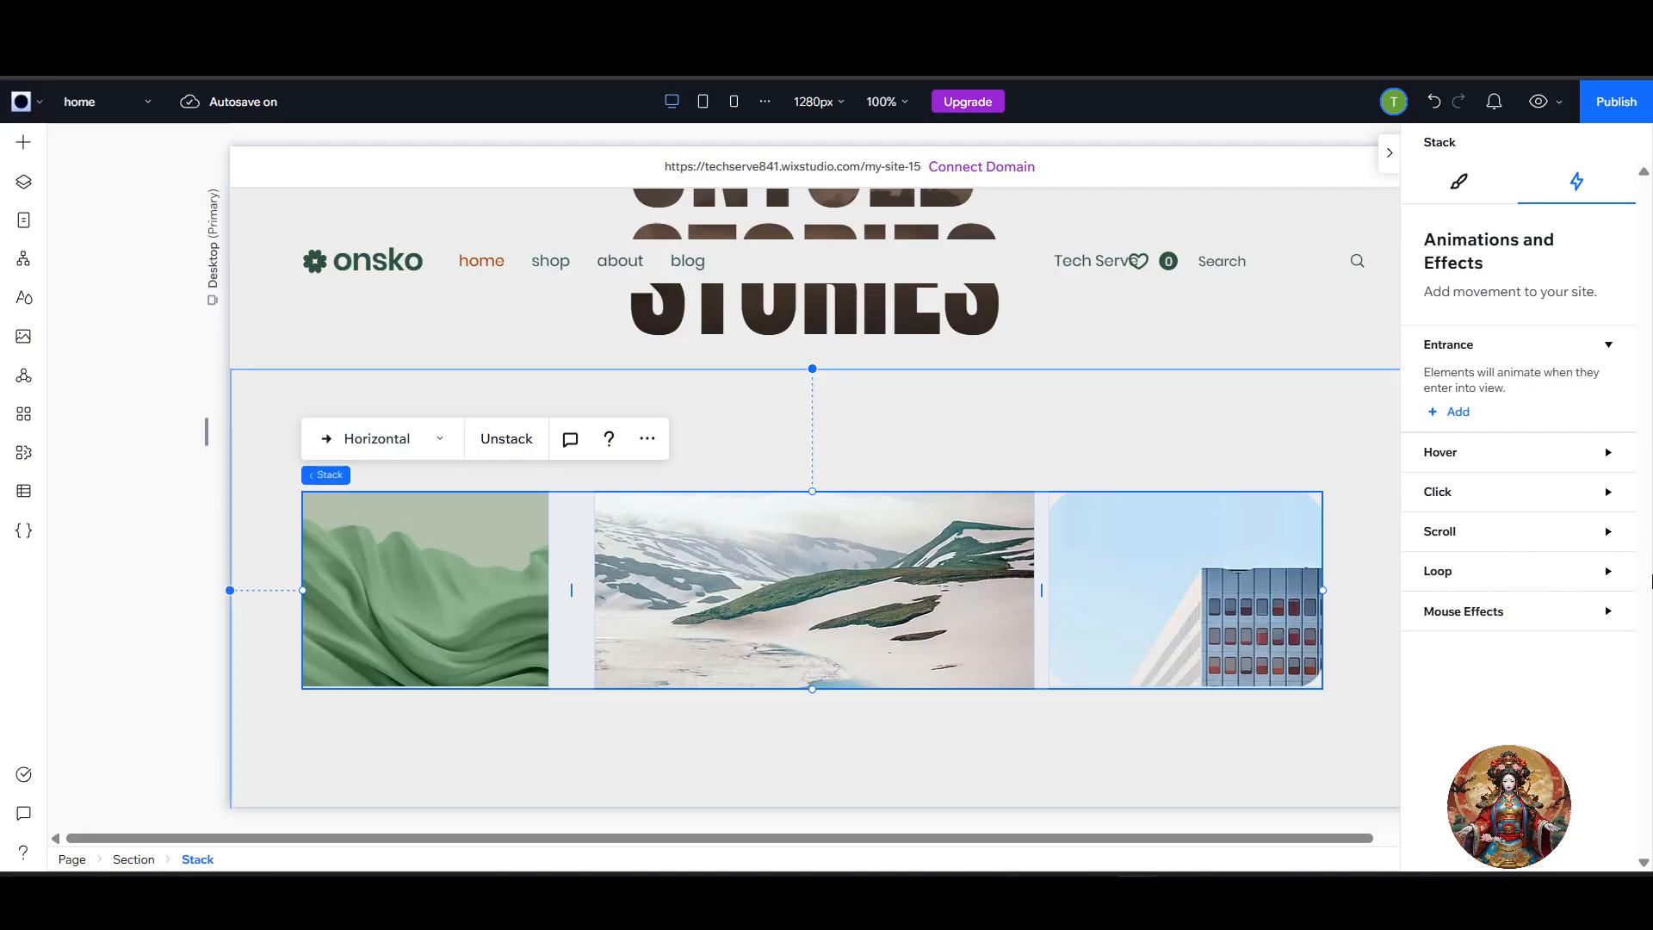
pyautogui.click(1481, 575)
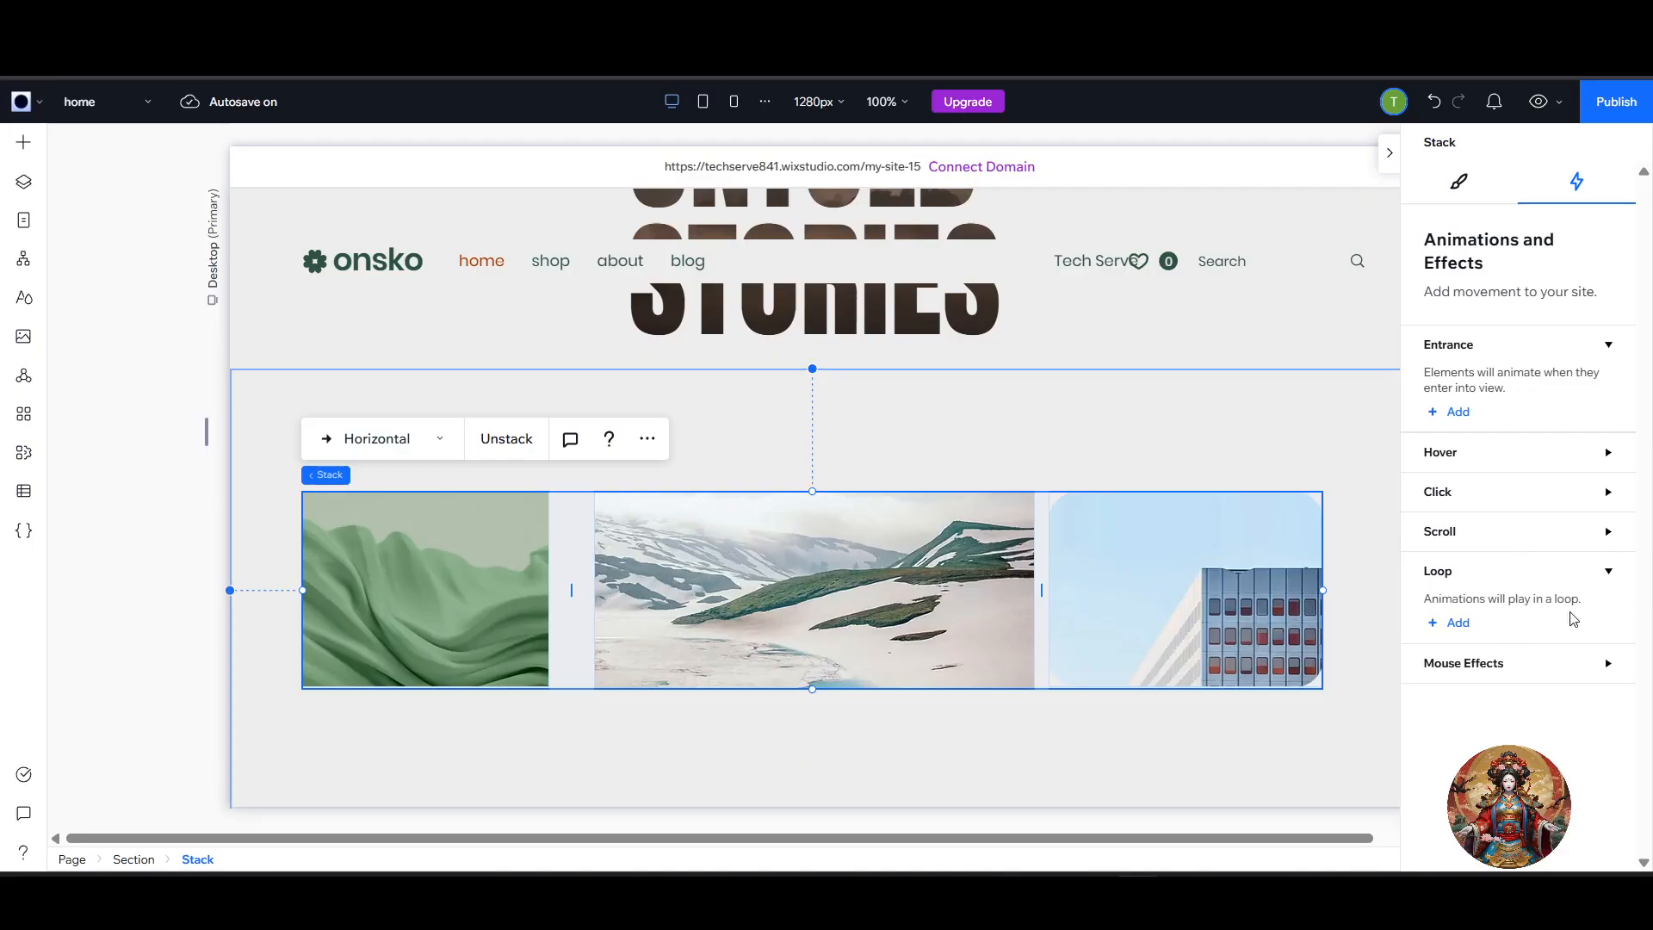
pyautogui.click(1455, 623)
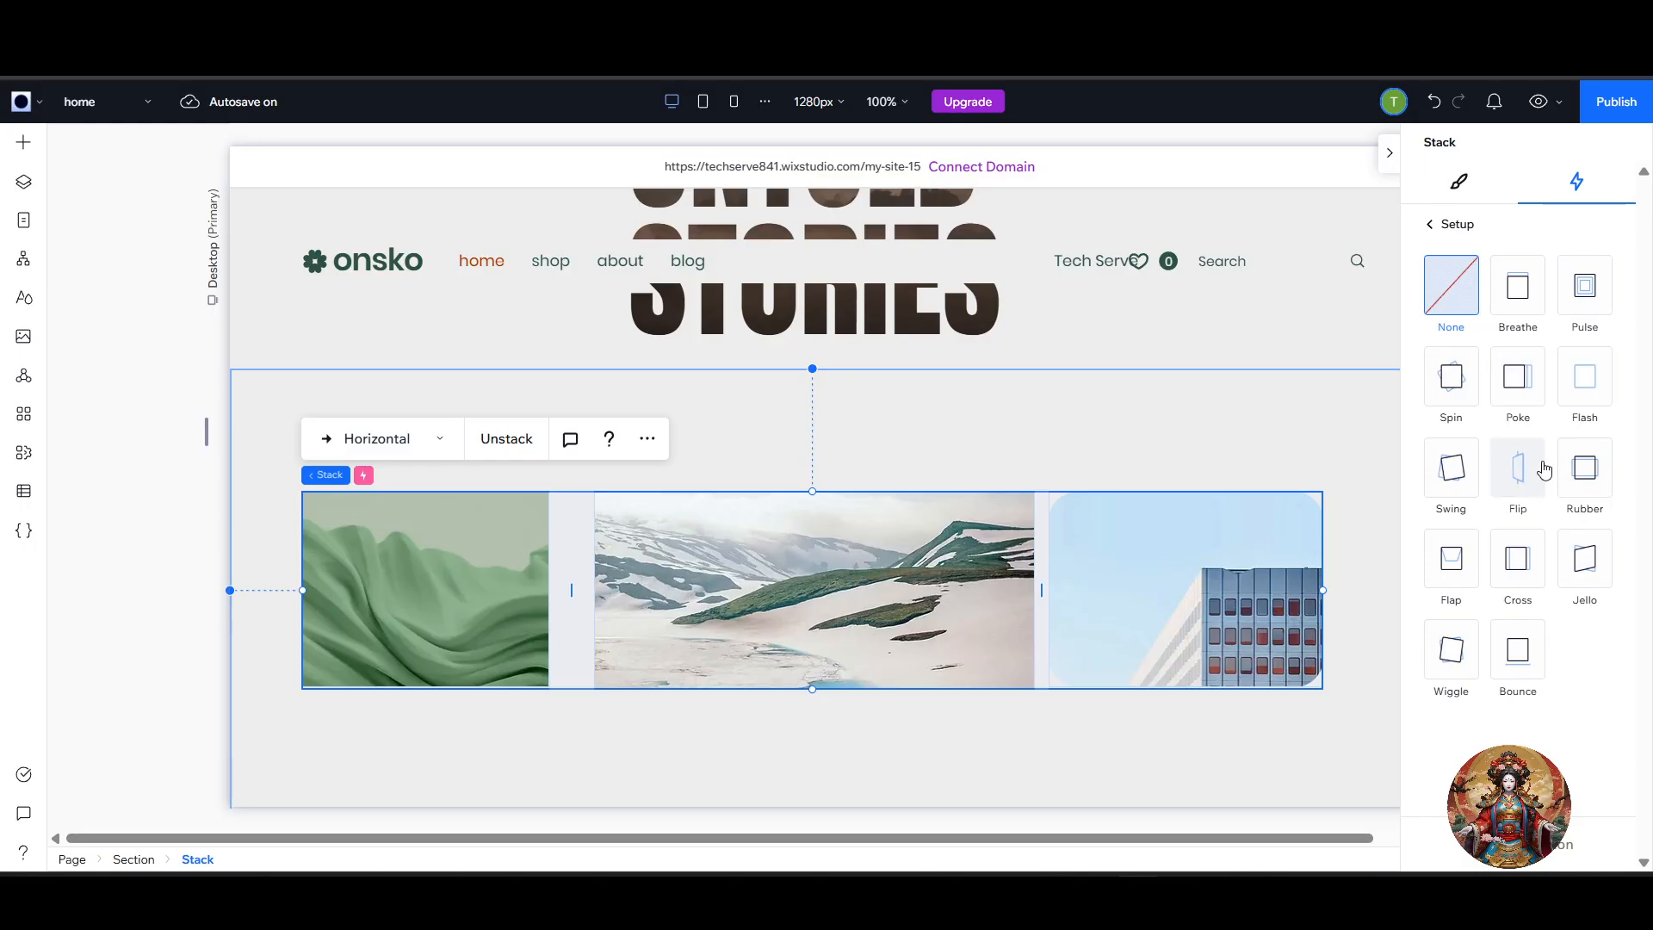
pyautogui.click(1472, 565)
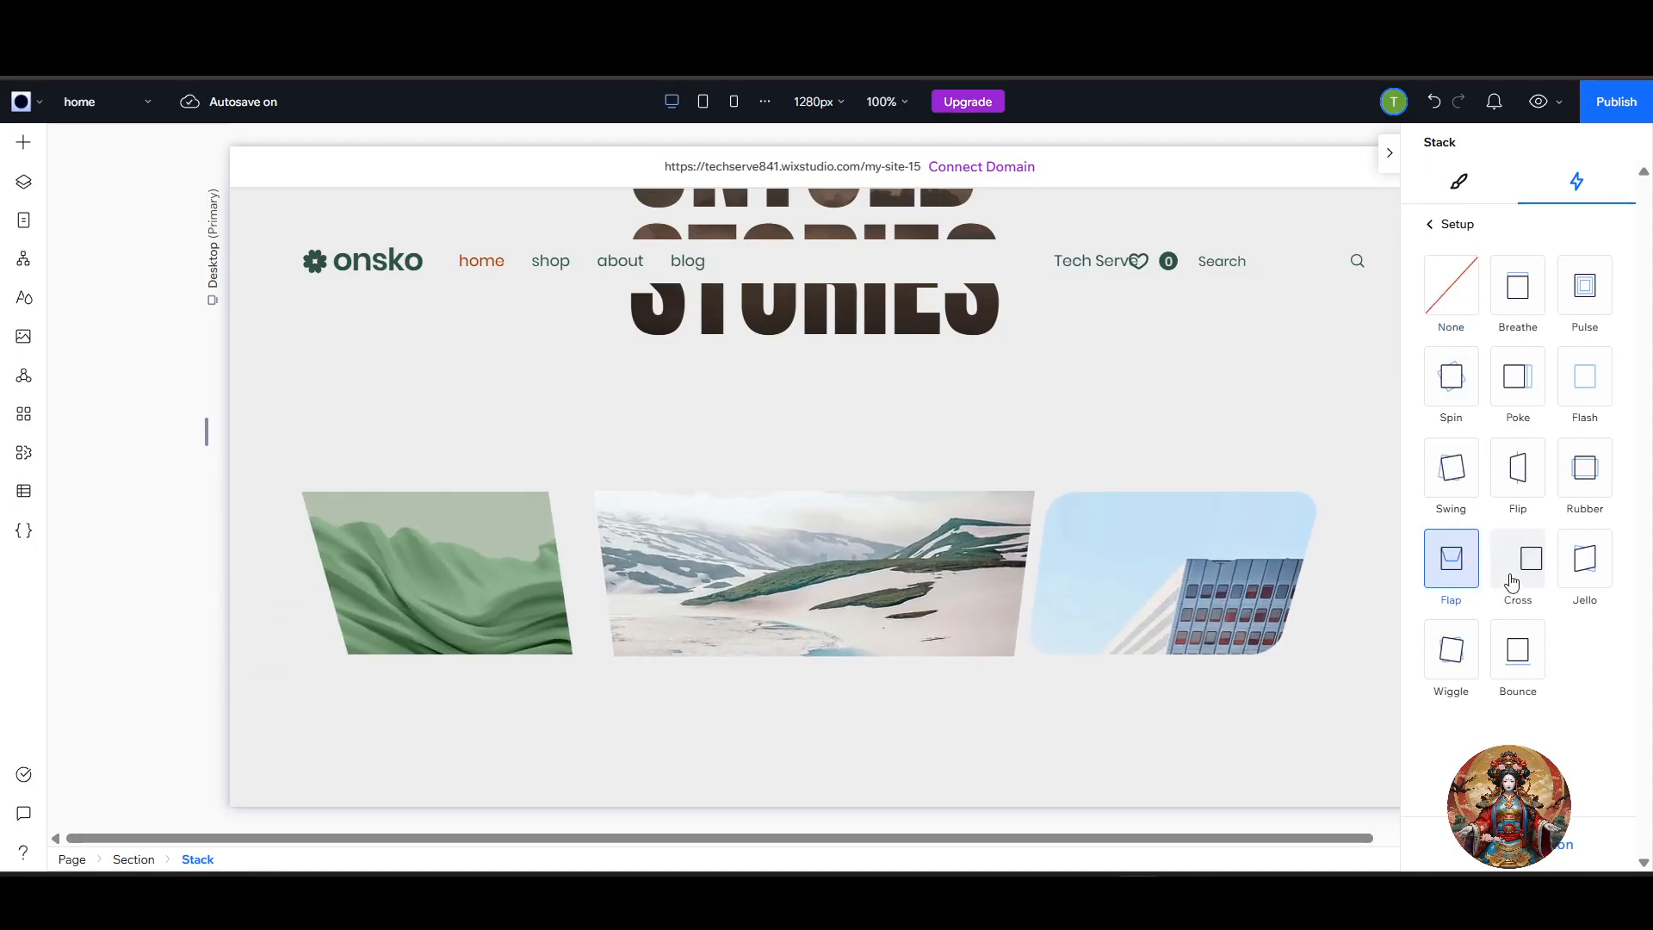
pyautogui.click(1517, 588)
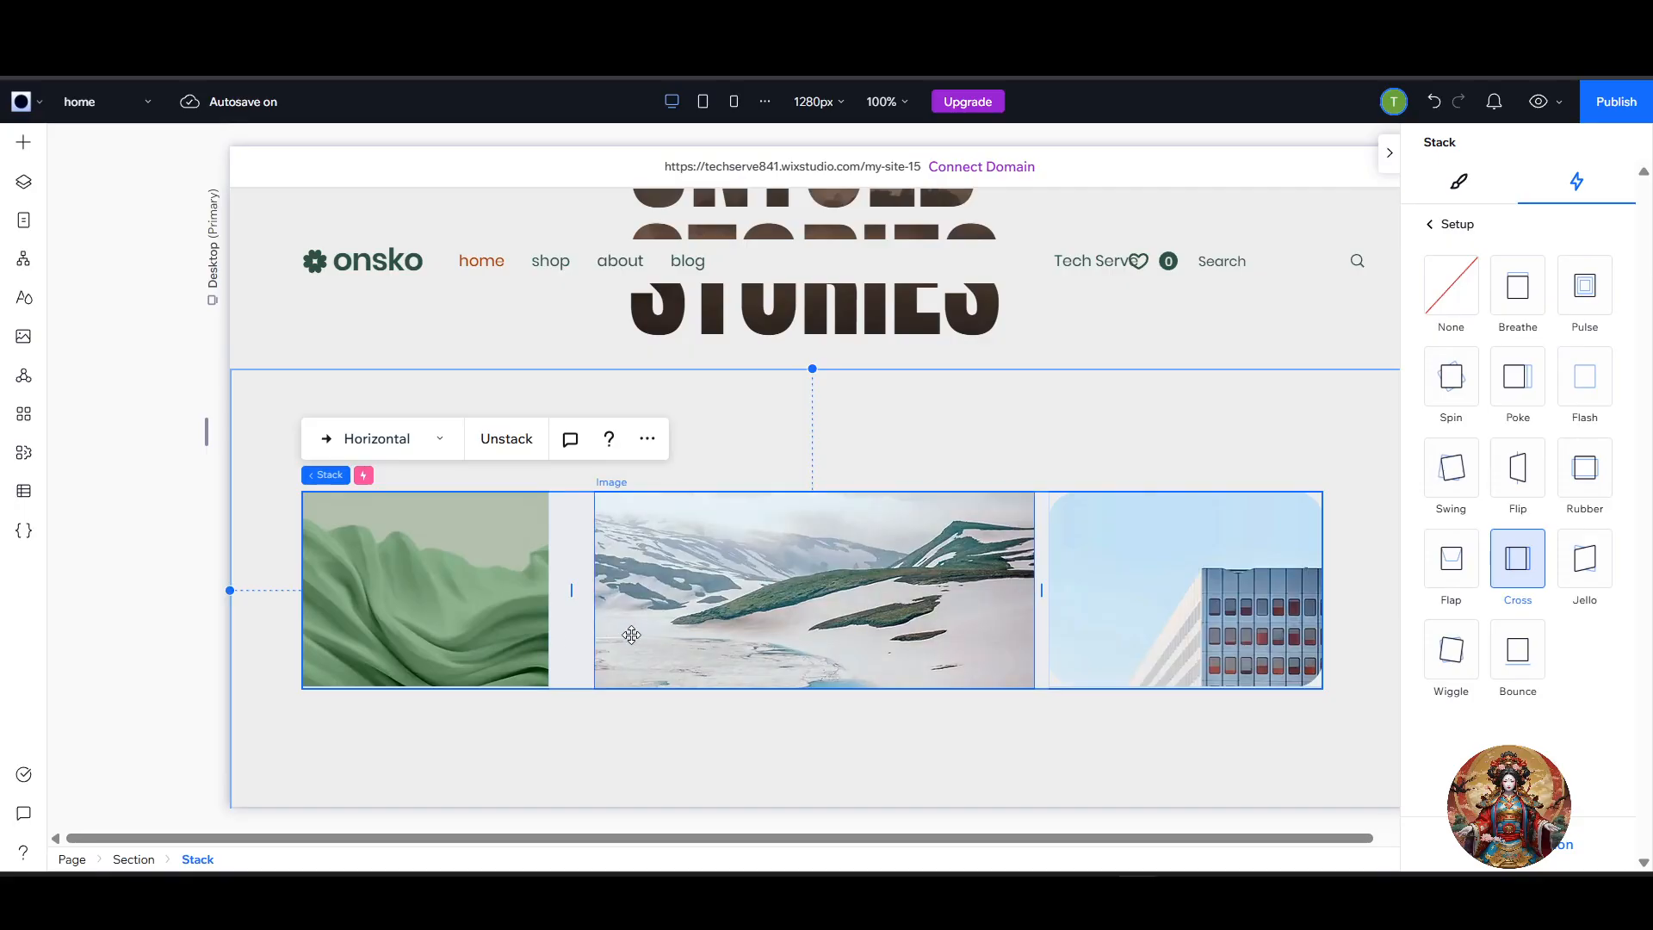
pyautogui.moveTo(632, 635); pyautogui.dragTo(680, 638)
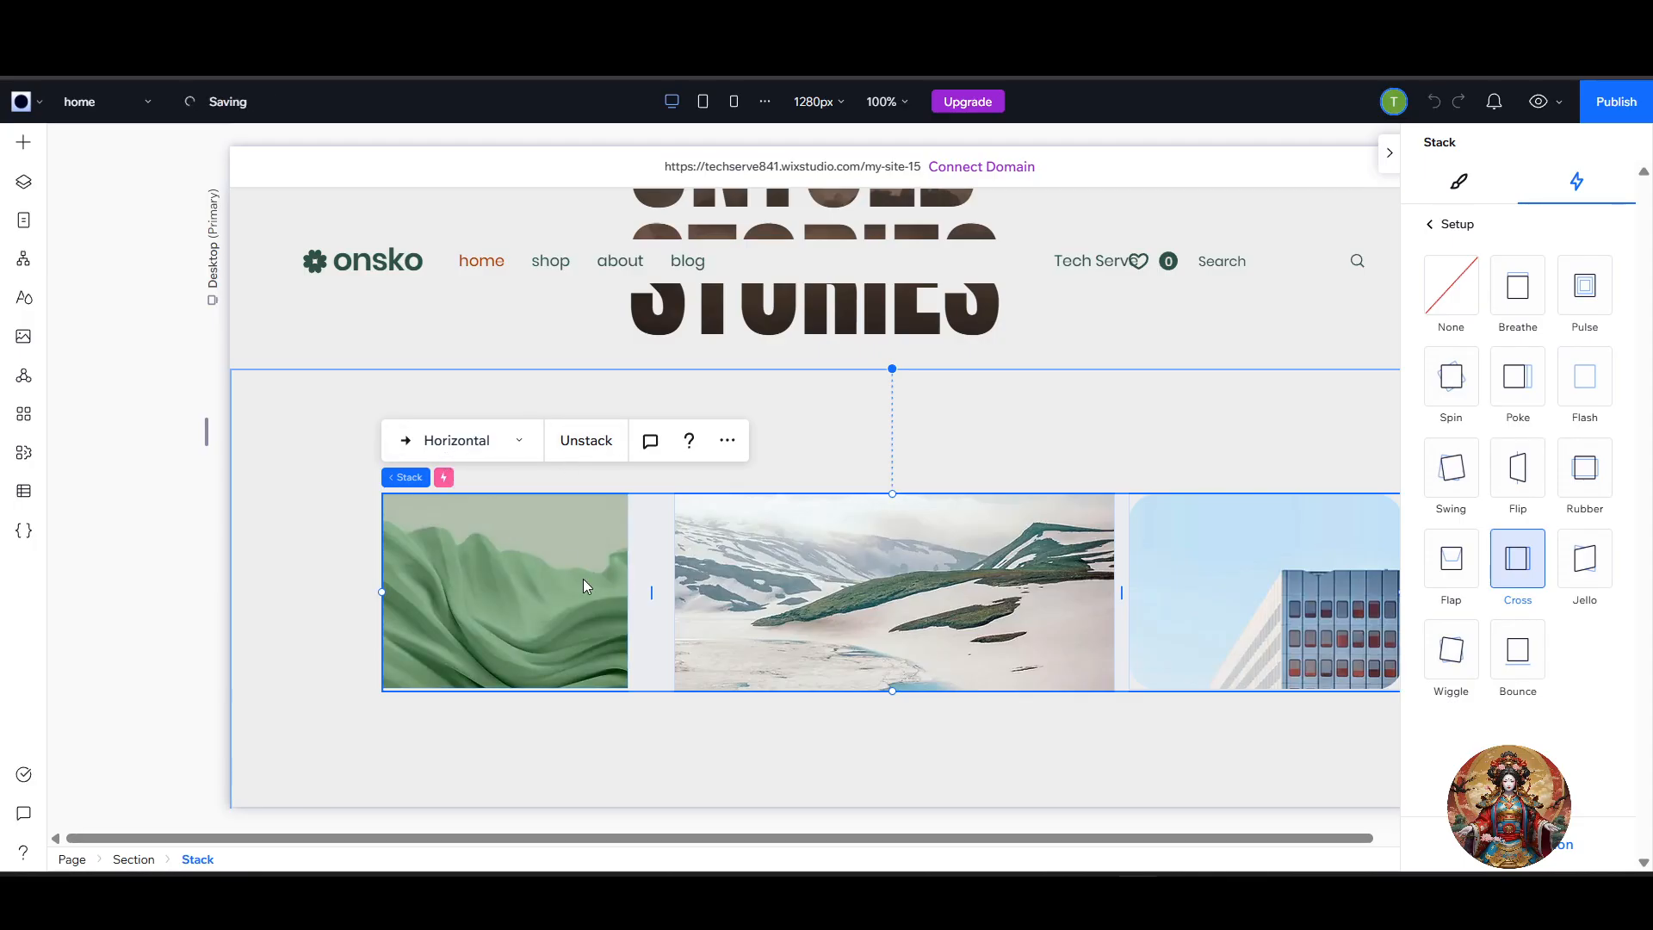
pyautogui.click(987, 467)
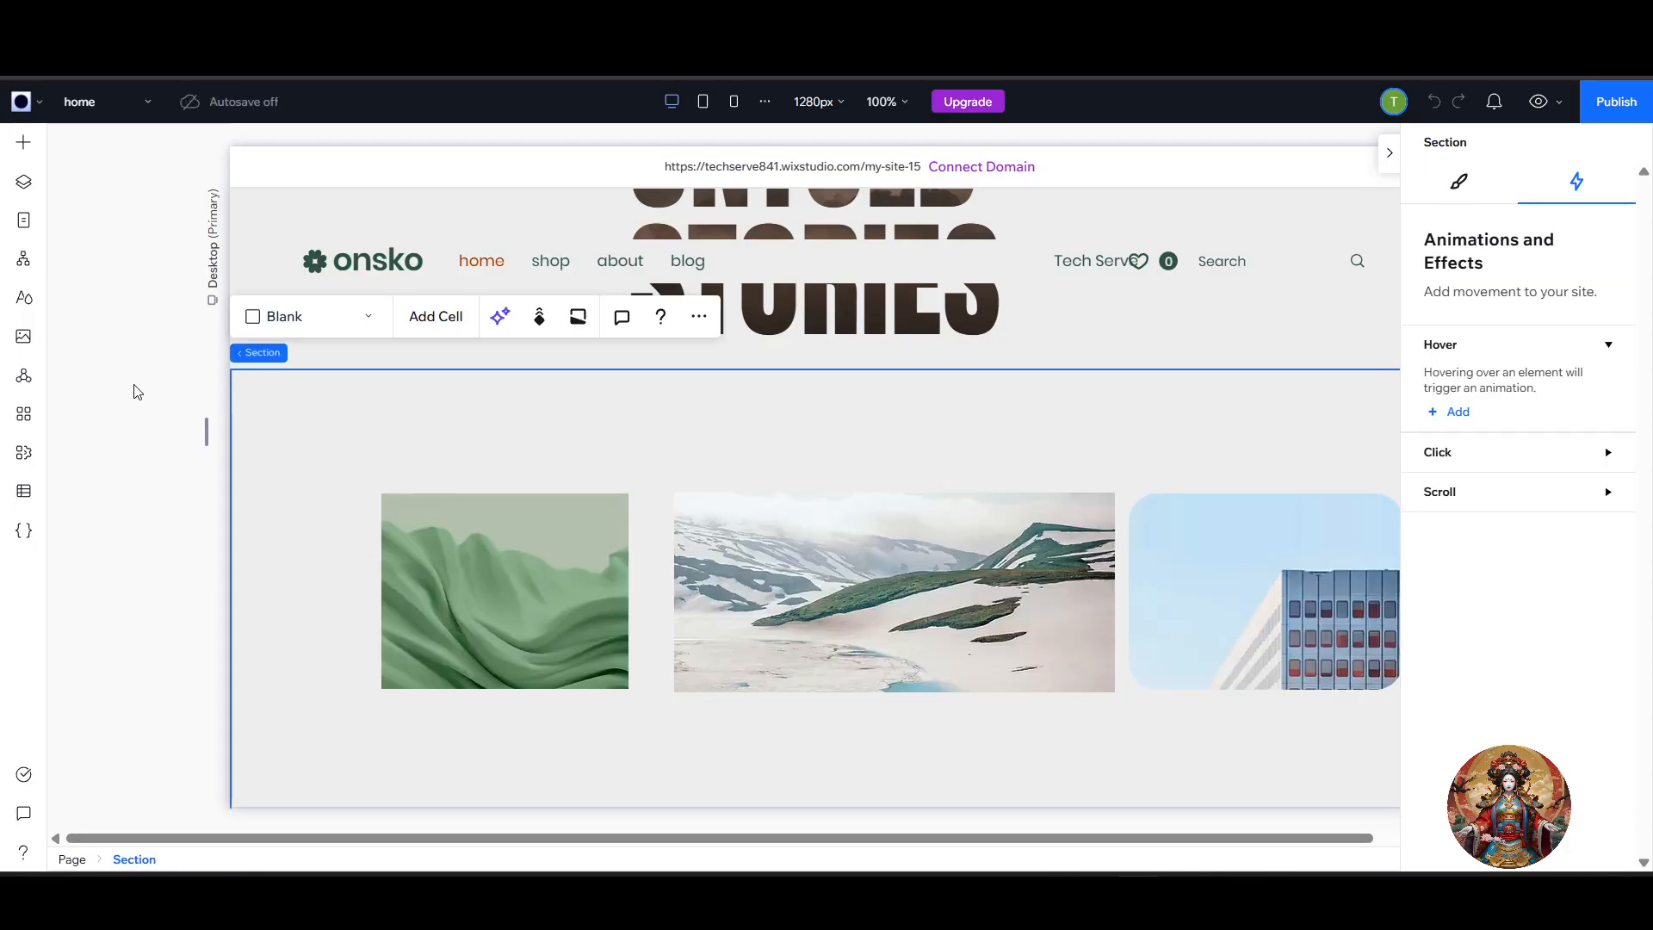
# Try adding the four-column pro gallery of thumbnails from the media elements to the section, and undo its placement.
pyautogui.click(28, 148)
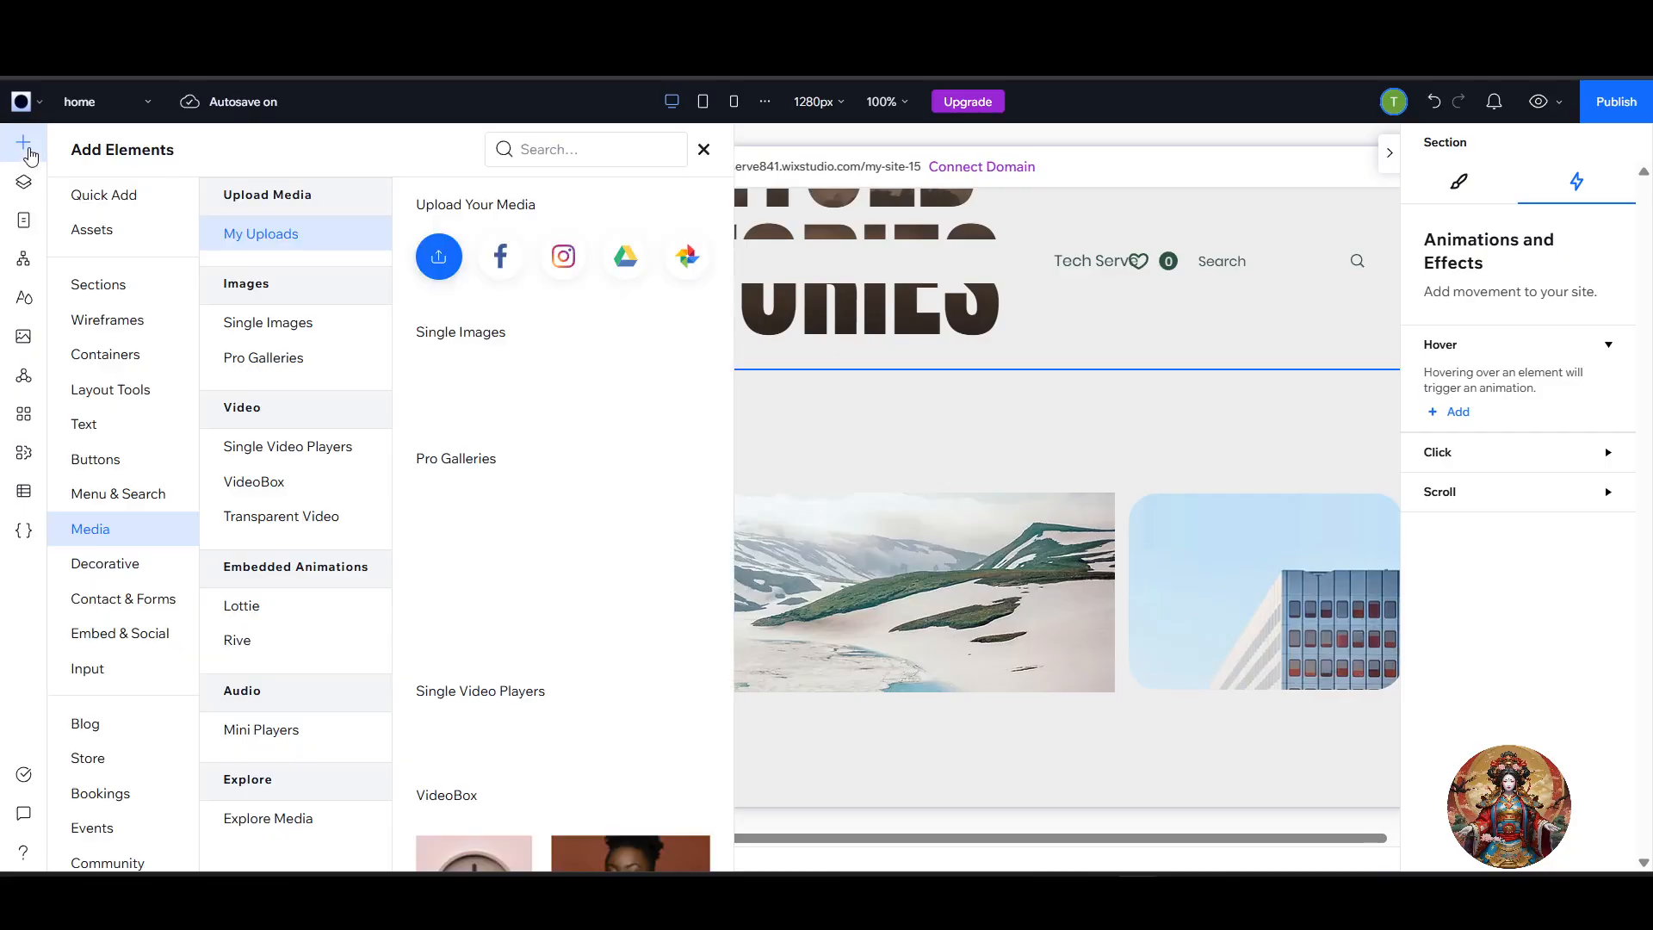
pyautogui.scroll(-3, 639, 727)
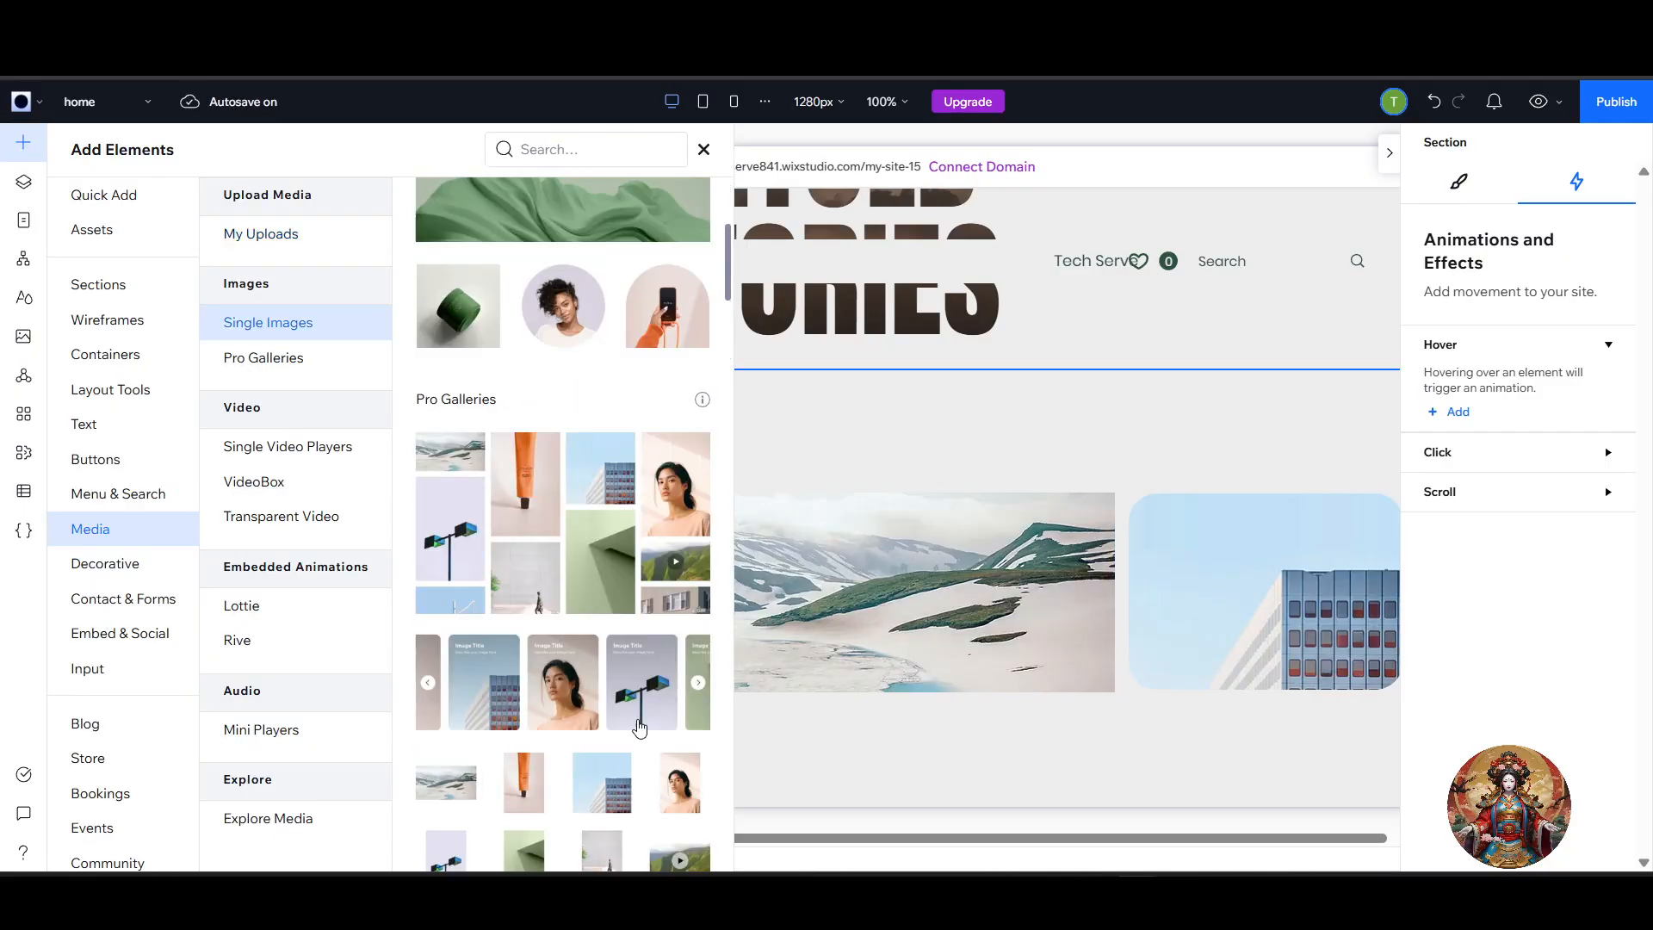
pyautogui.scroll(-2, 620, 717)
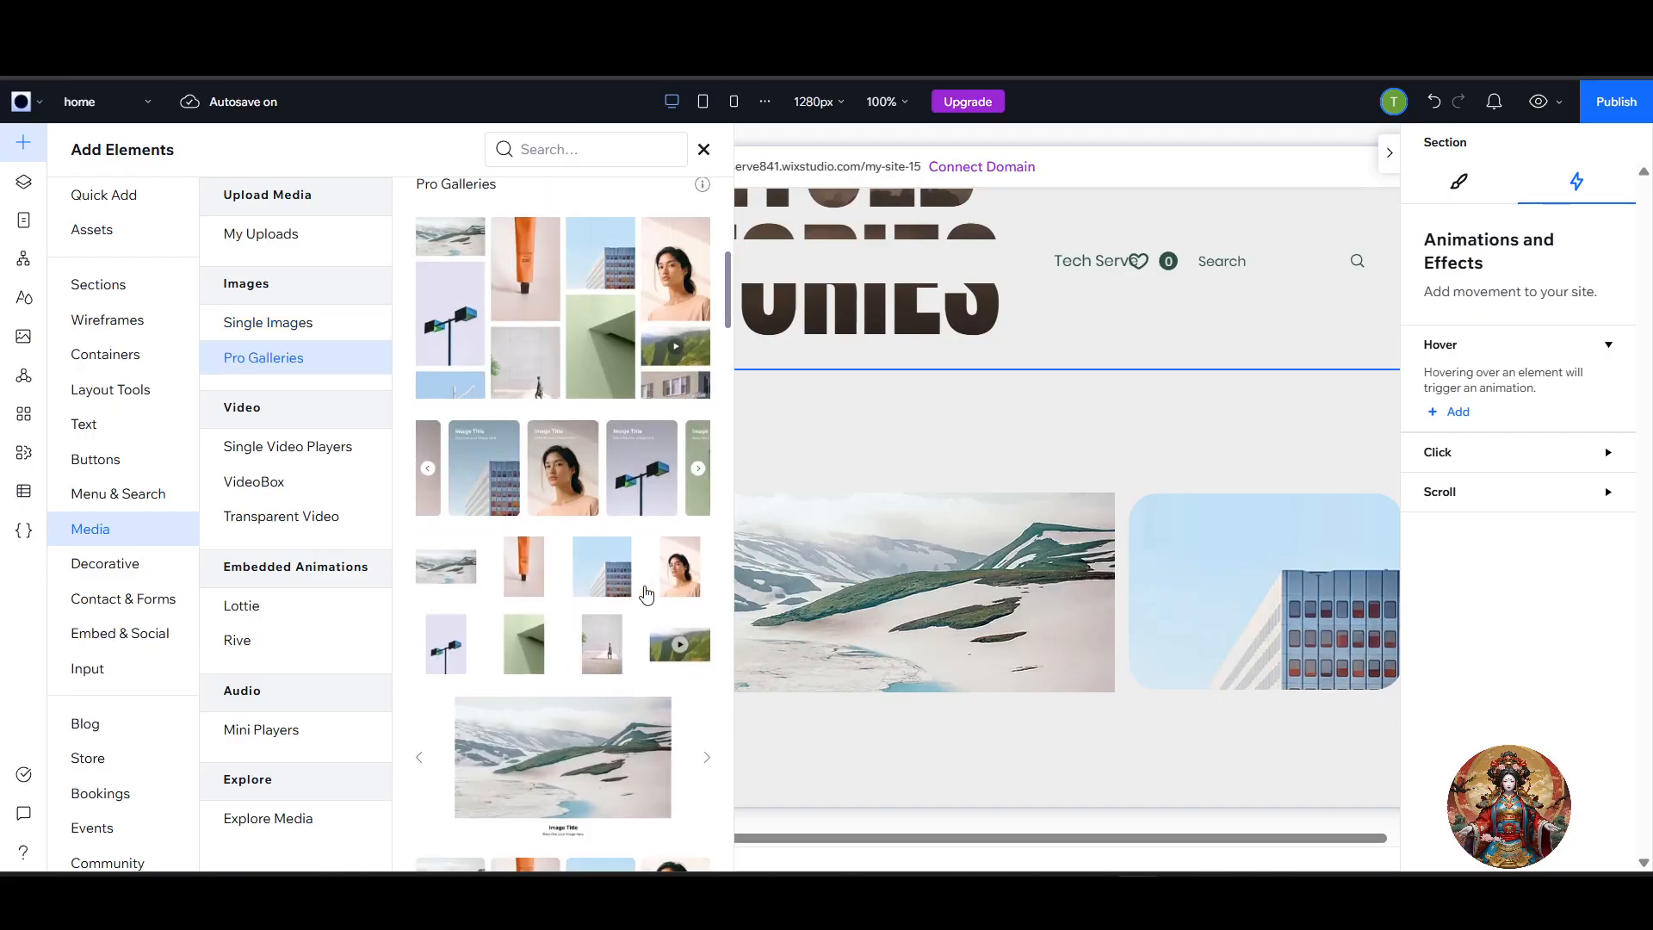
pyautogui.moveTo(742, 573); pyautogui.dragTo(1062, 484)
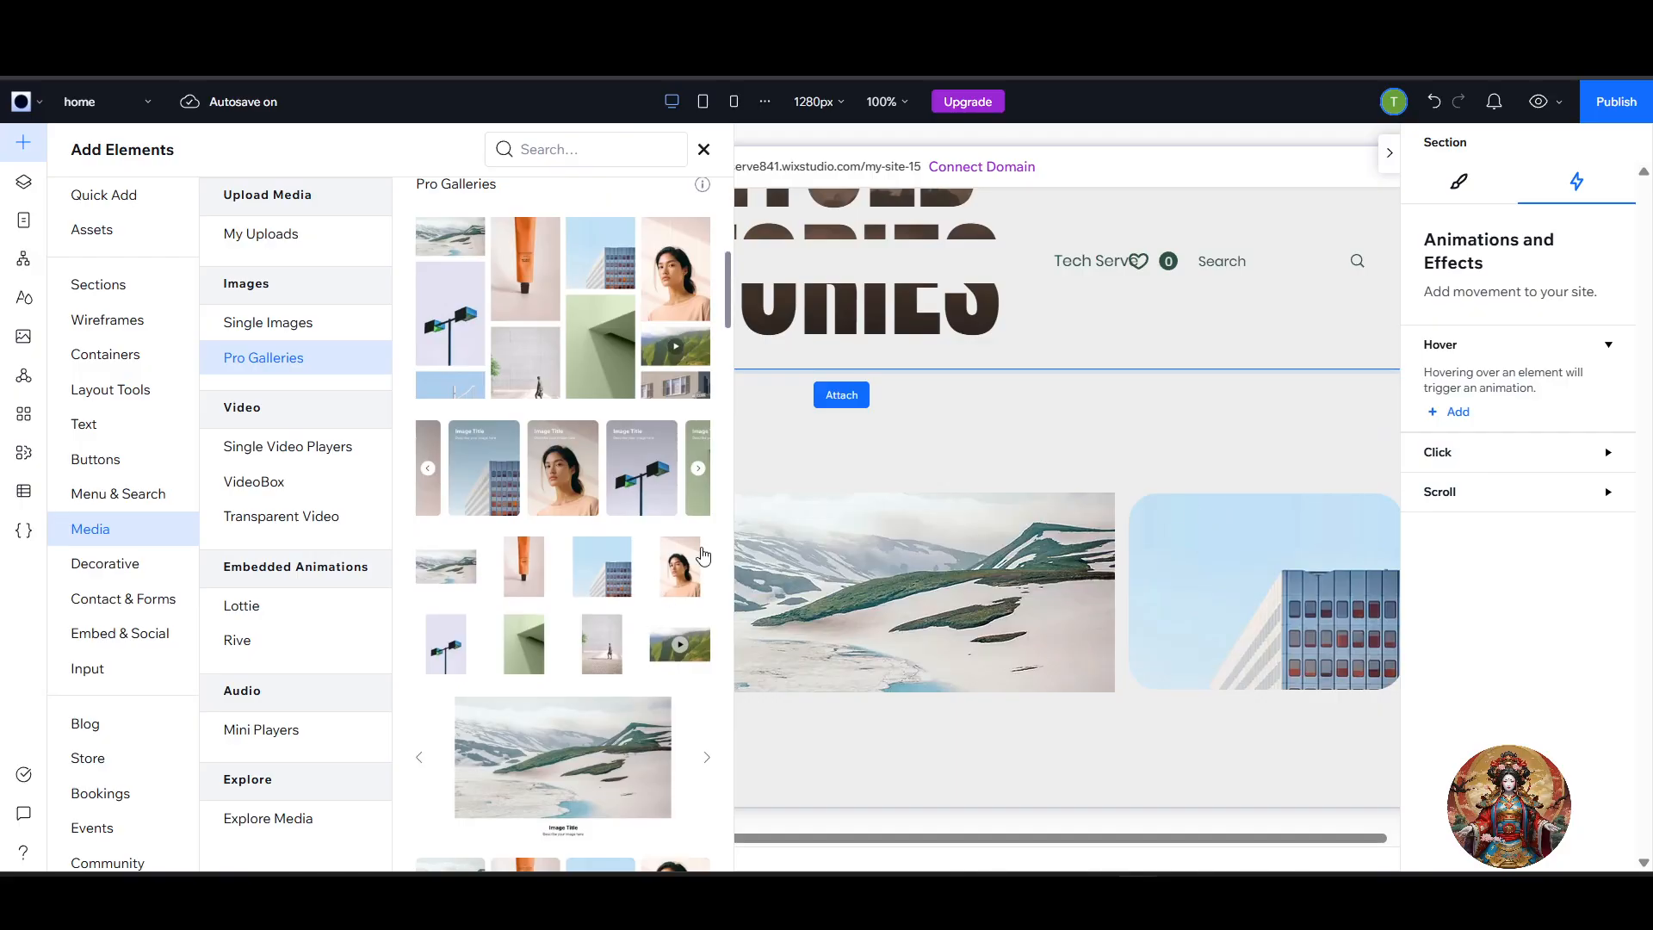
pyautogui.scroll(-3, 547, 764)
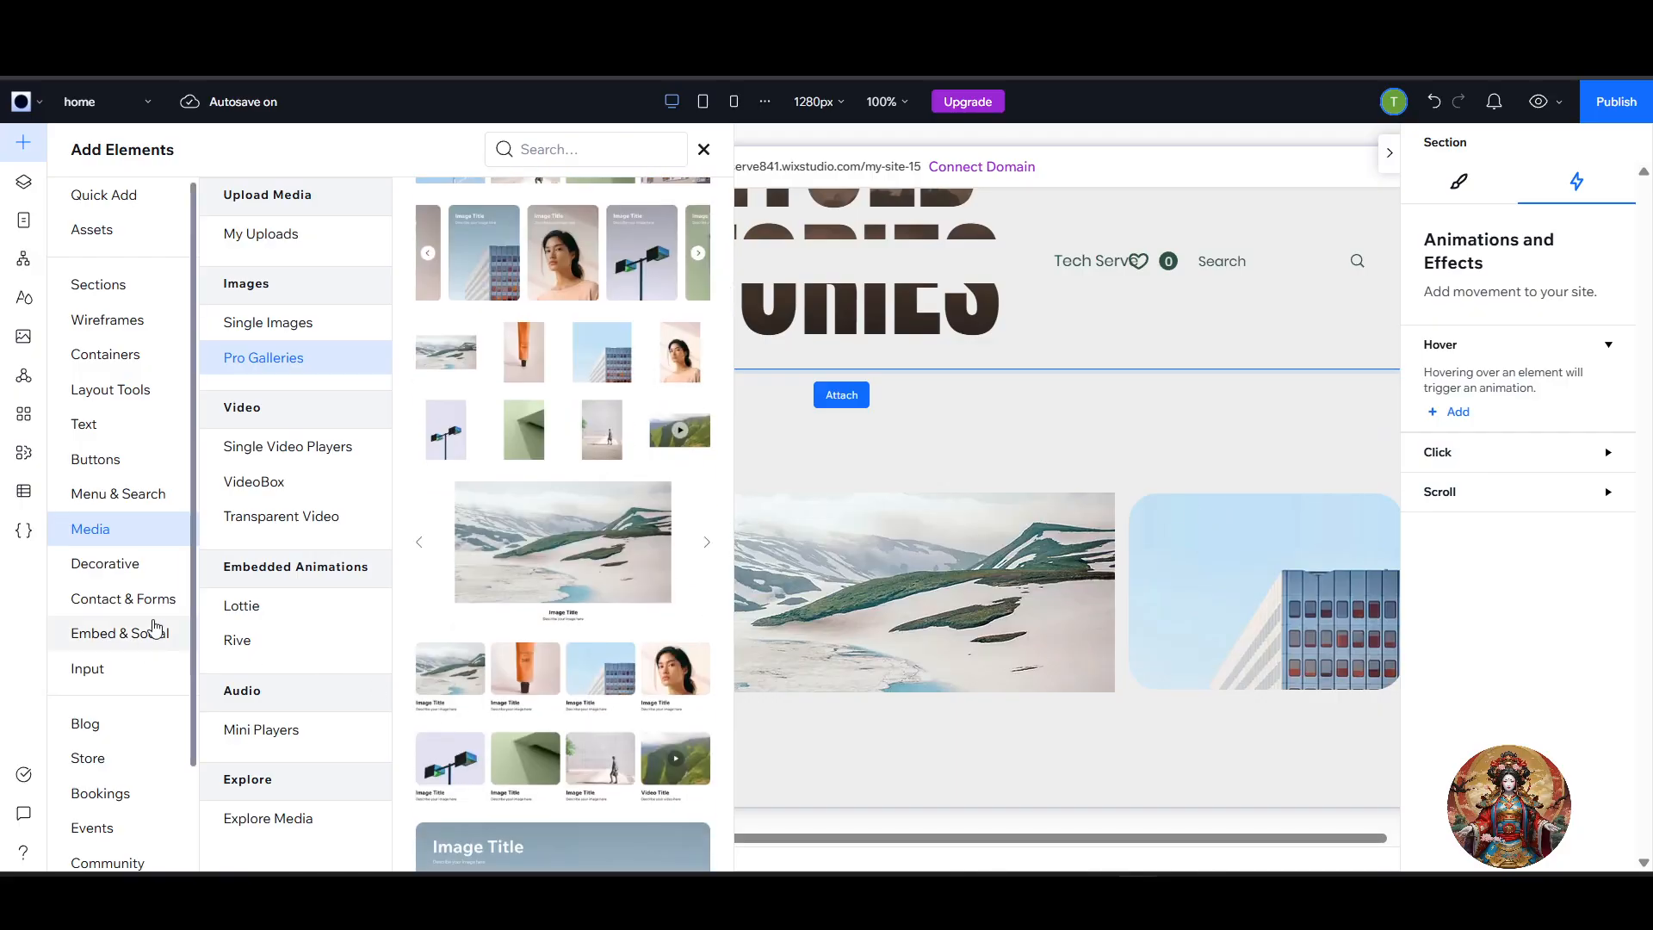
pyautogui.scroll(-2, 154, 627)
pyautogui.click(816, 620)
pyautogui.scroll(3, 833, 601)
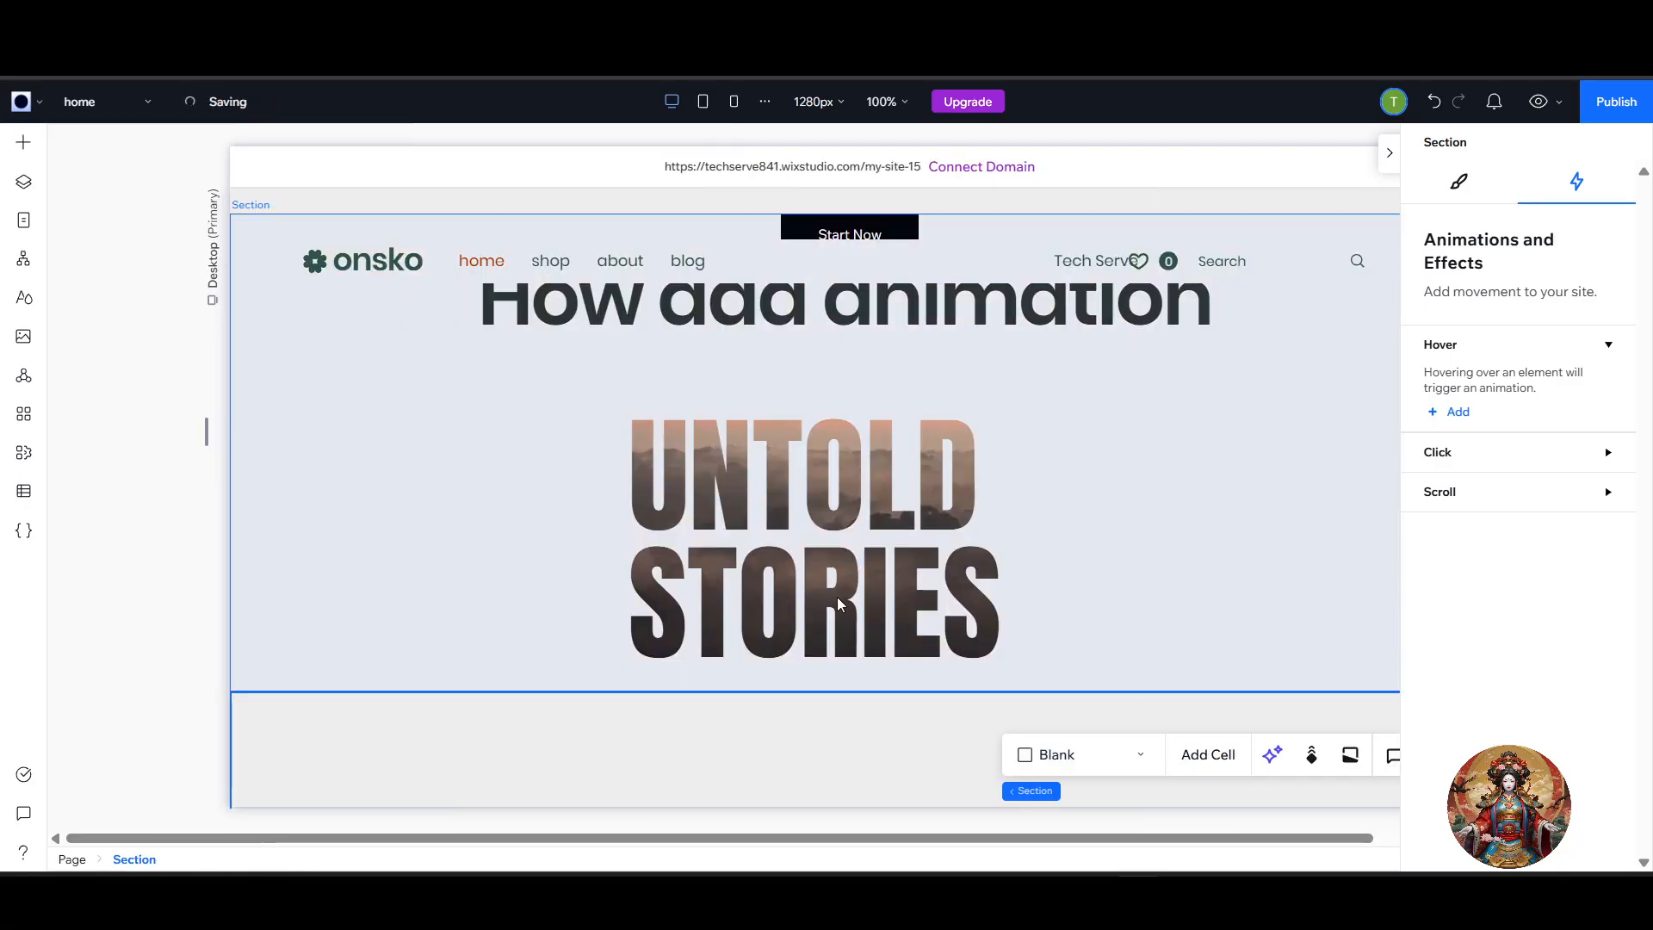
pyautogui.scroll(-5, 844, 637)
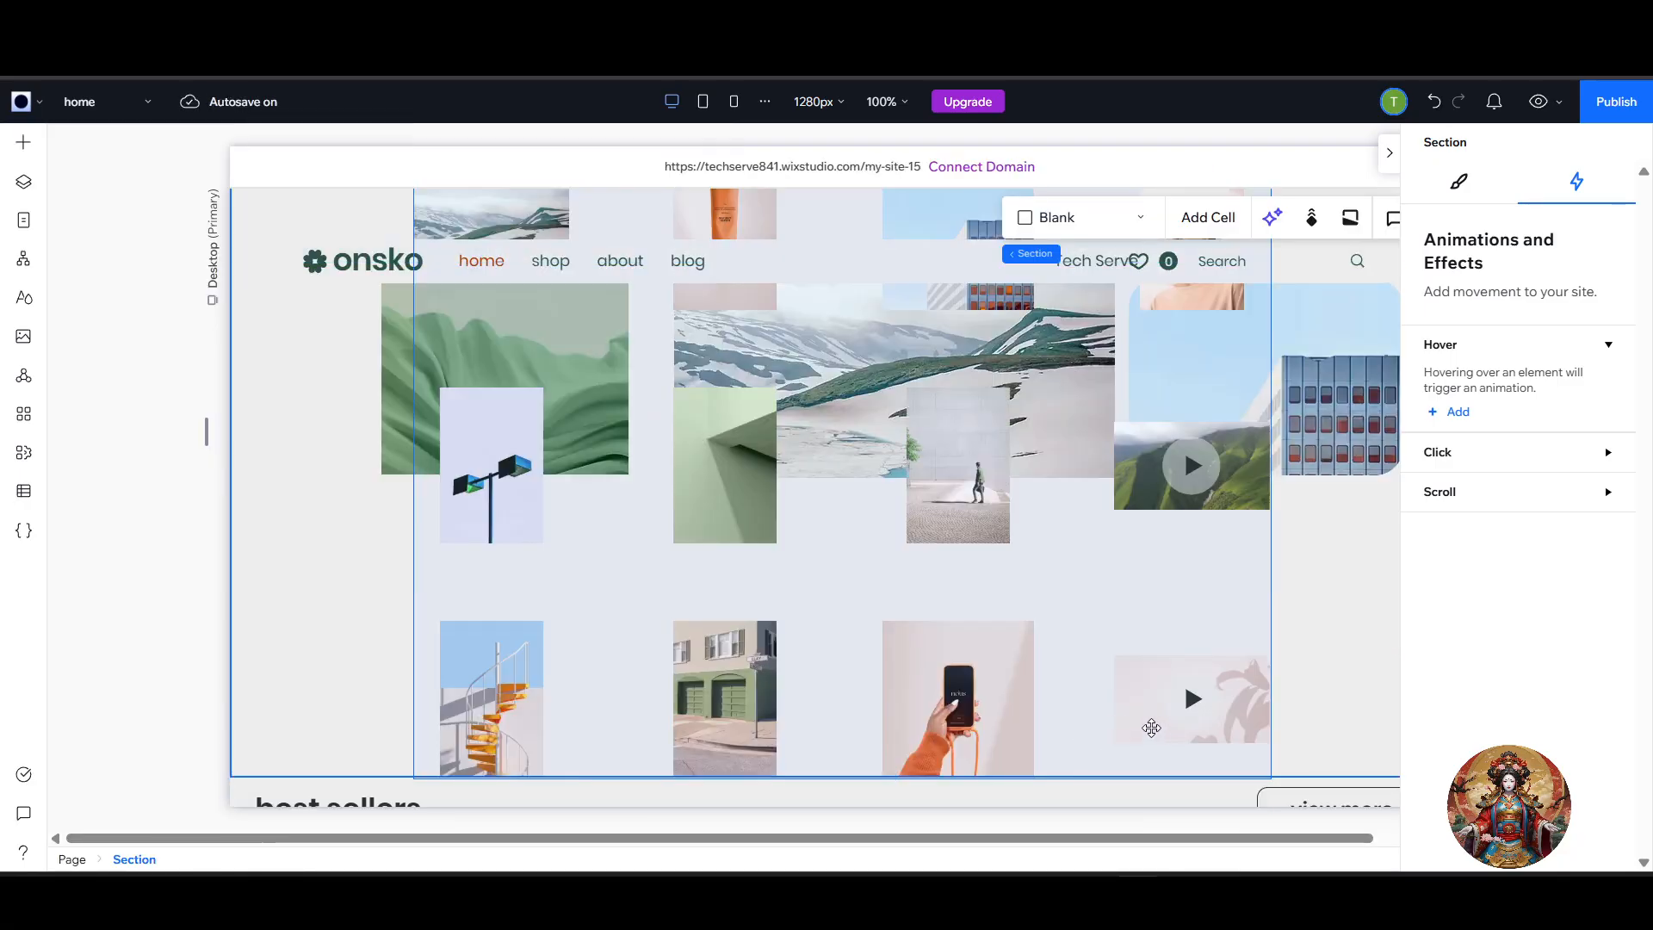
pyautogui.hotkey('ctrl', 'z')
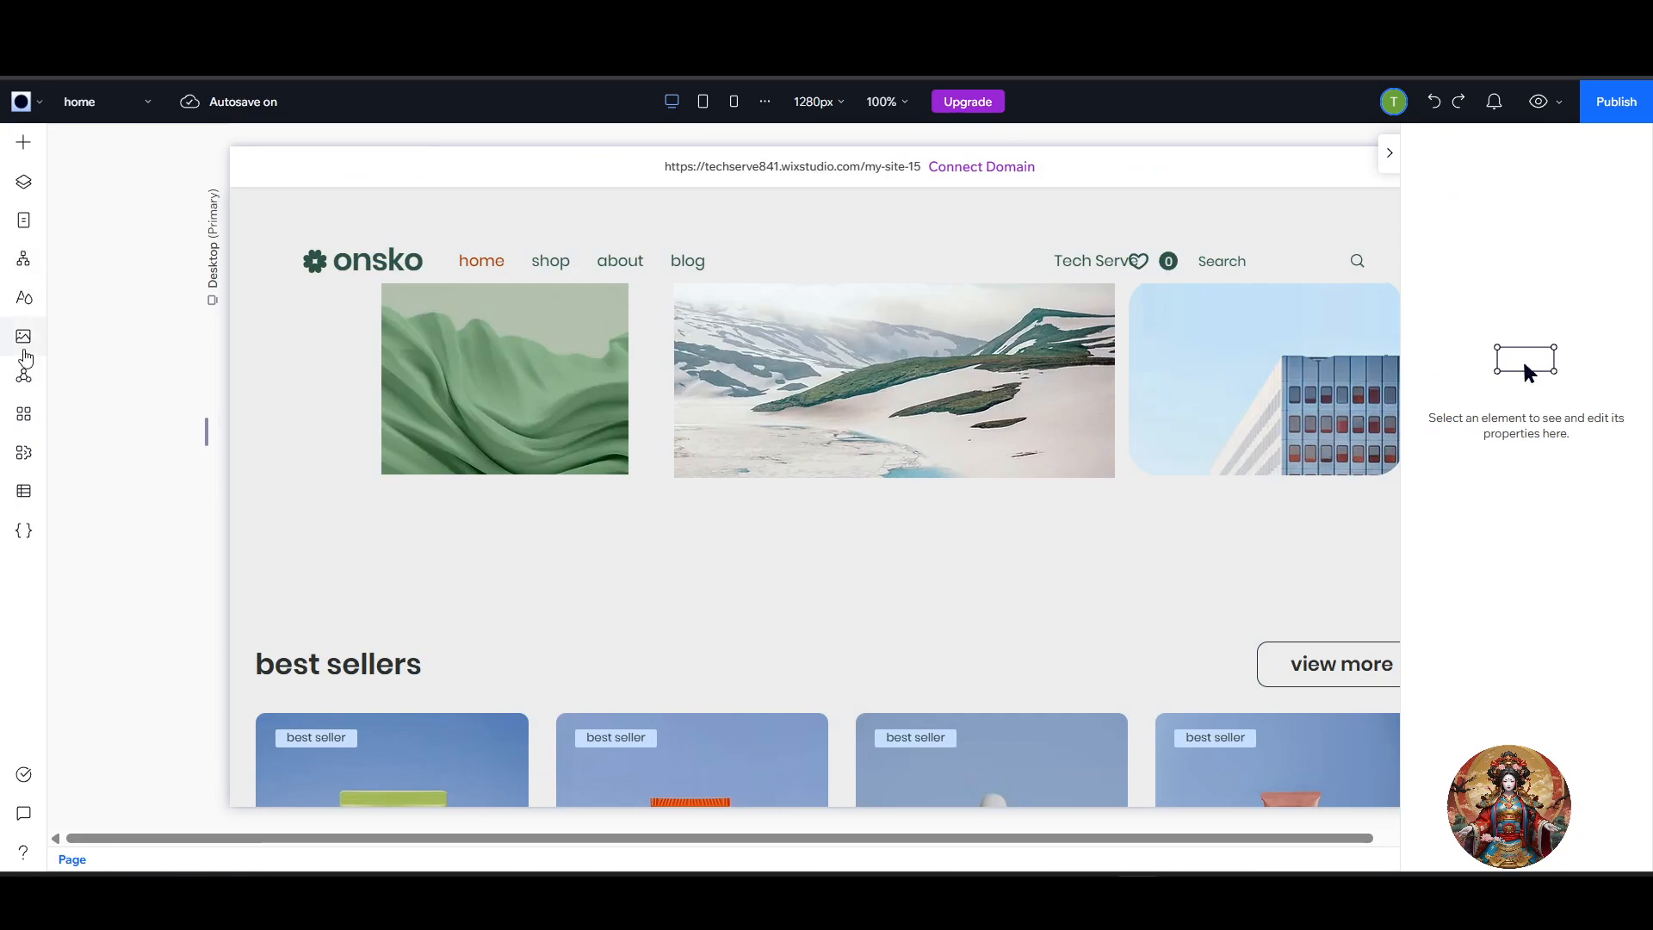
# Add the photo of the walking cricket player from the Wix media library to the home page section.
pyautogui.click(28, 344)
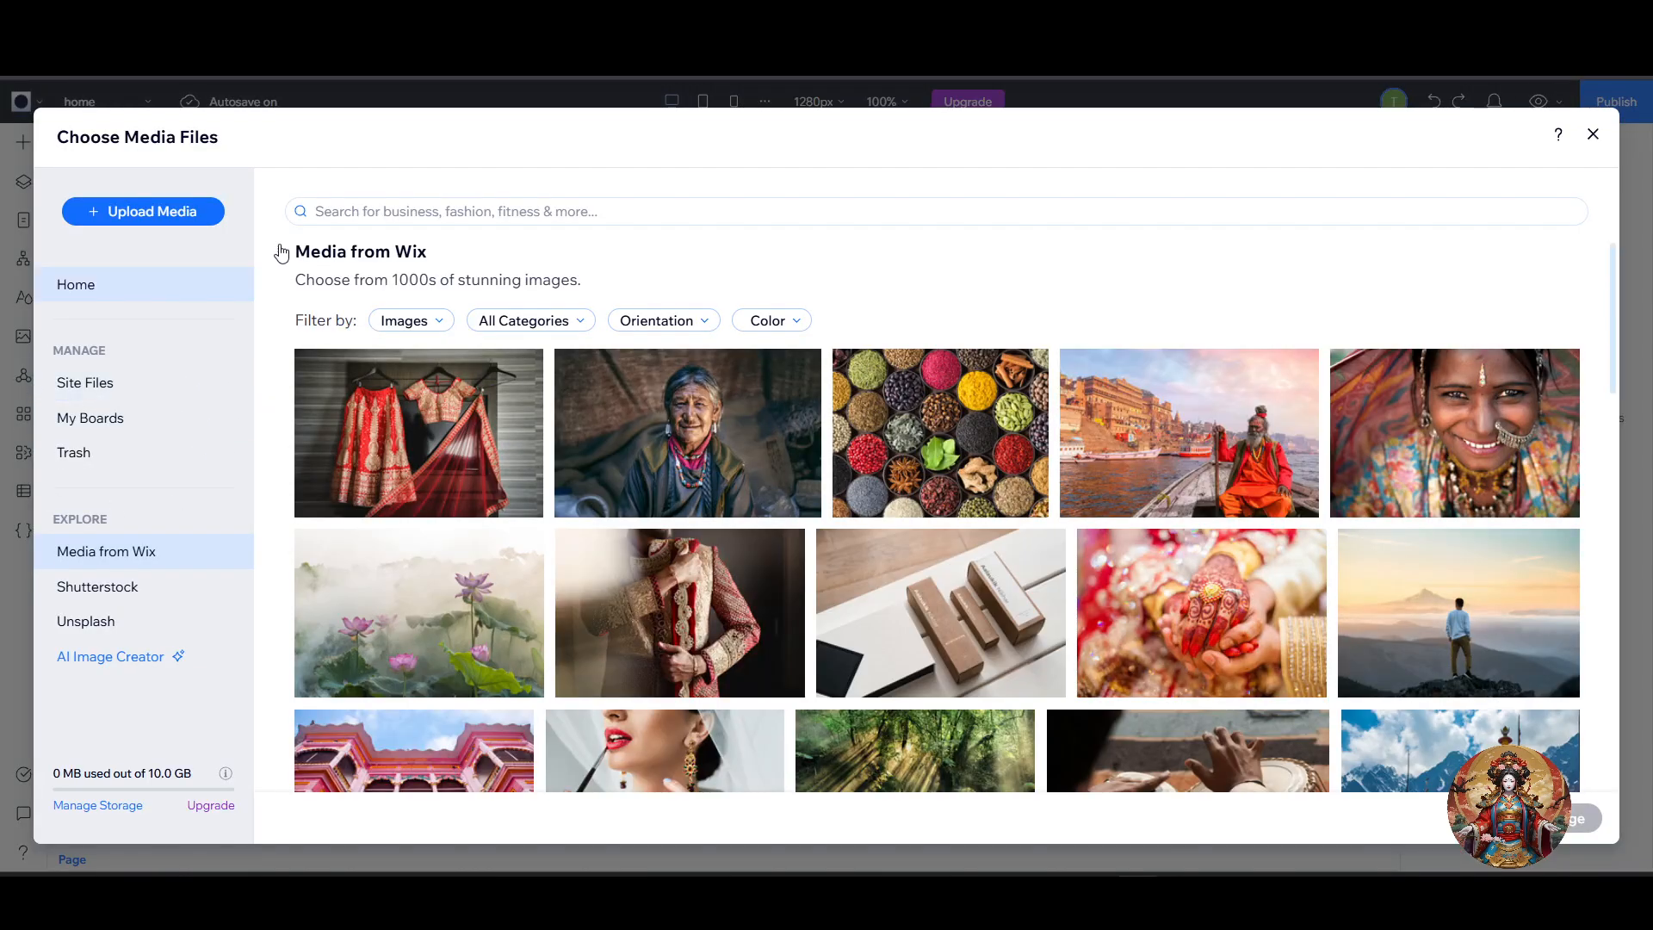
pyautogui.click(1592, 135)
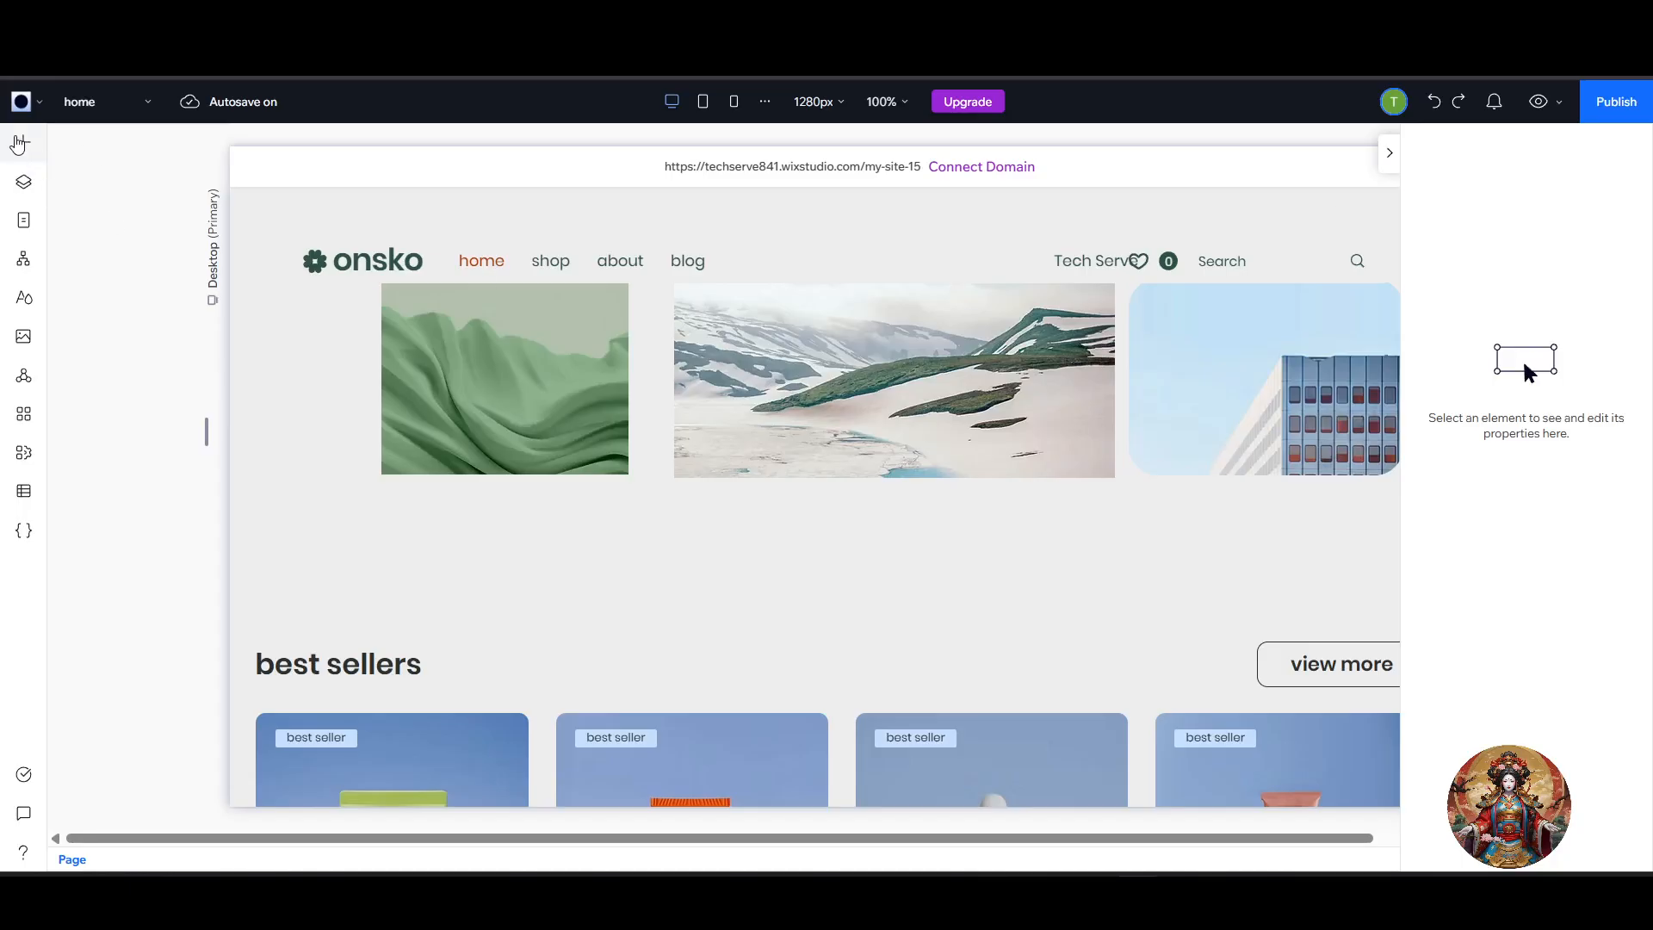
pyautogui.click(27, 345)
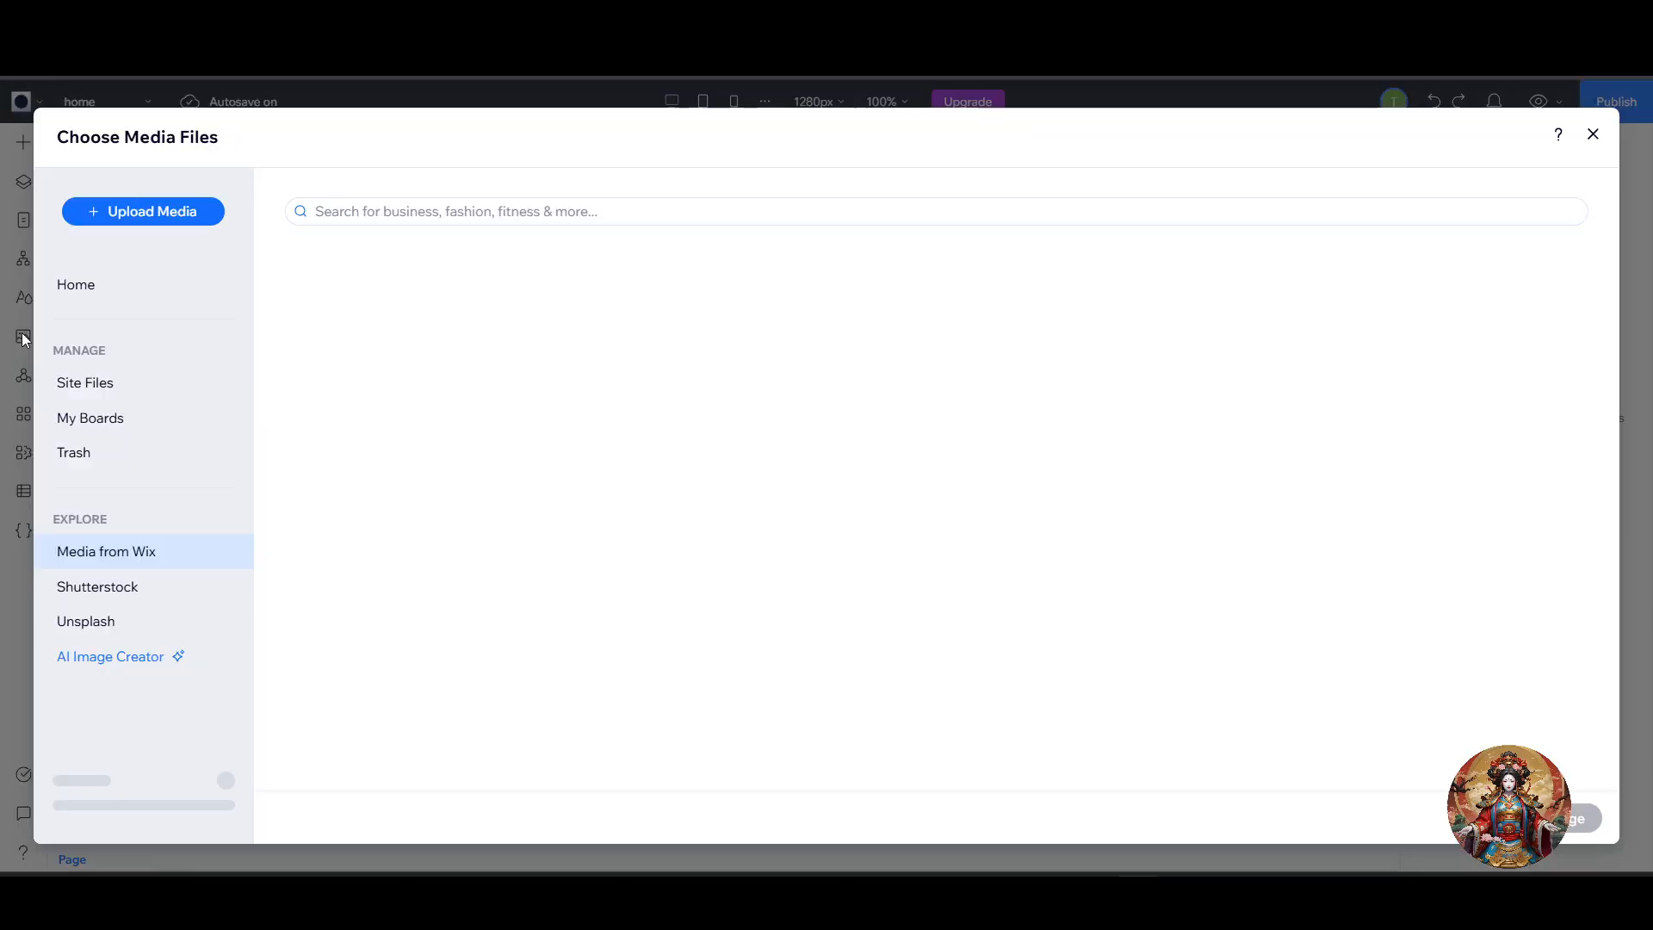
pyautogui.scroll(-4, 700, 547)
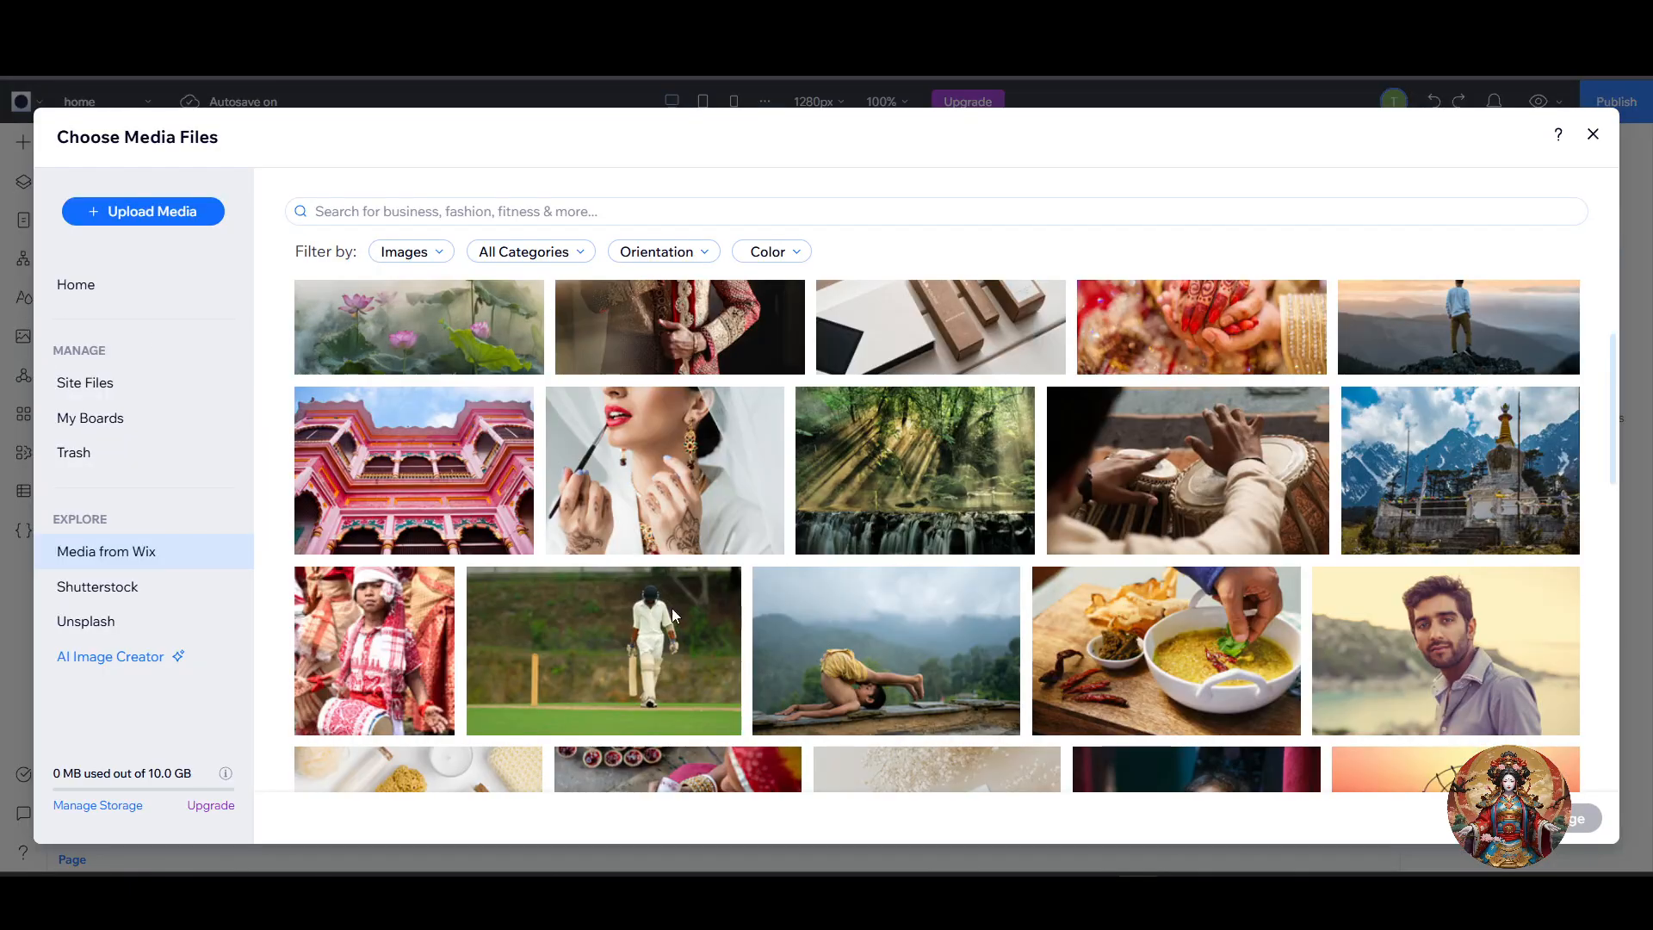
pyautogui.click(606, 638)
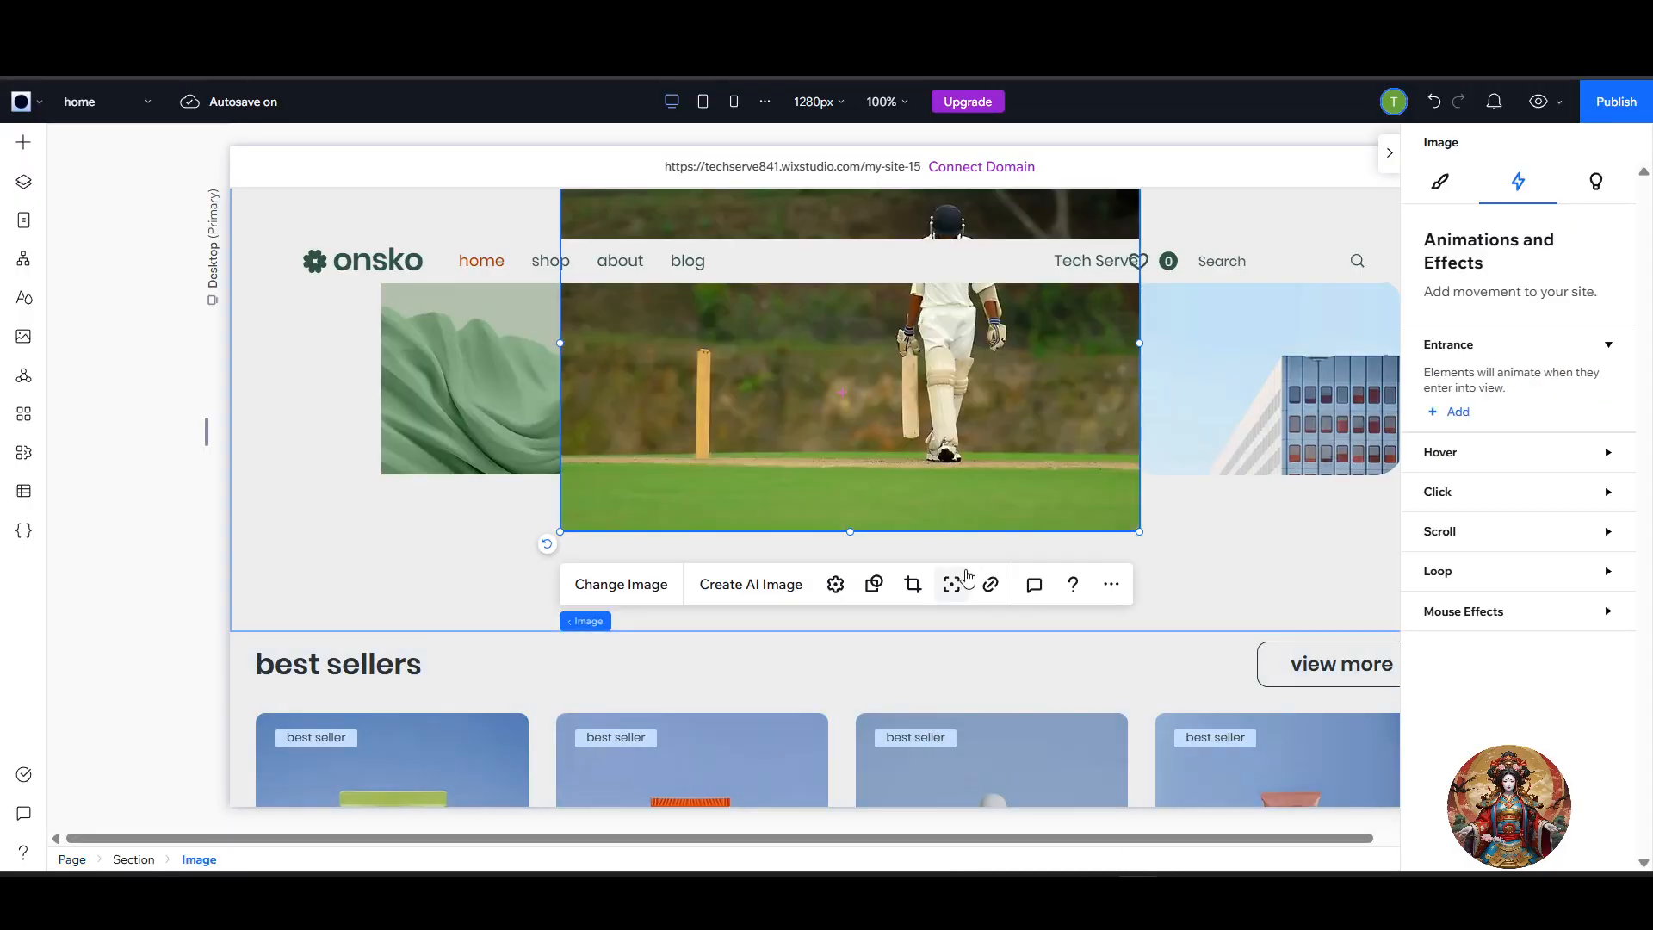
# Shrink the cricket photo to roughly the fabric image's height and place it directly left of that image.
pyautogui.moveTo(955, 456); pyautogui.dragTo(632, 471)
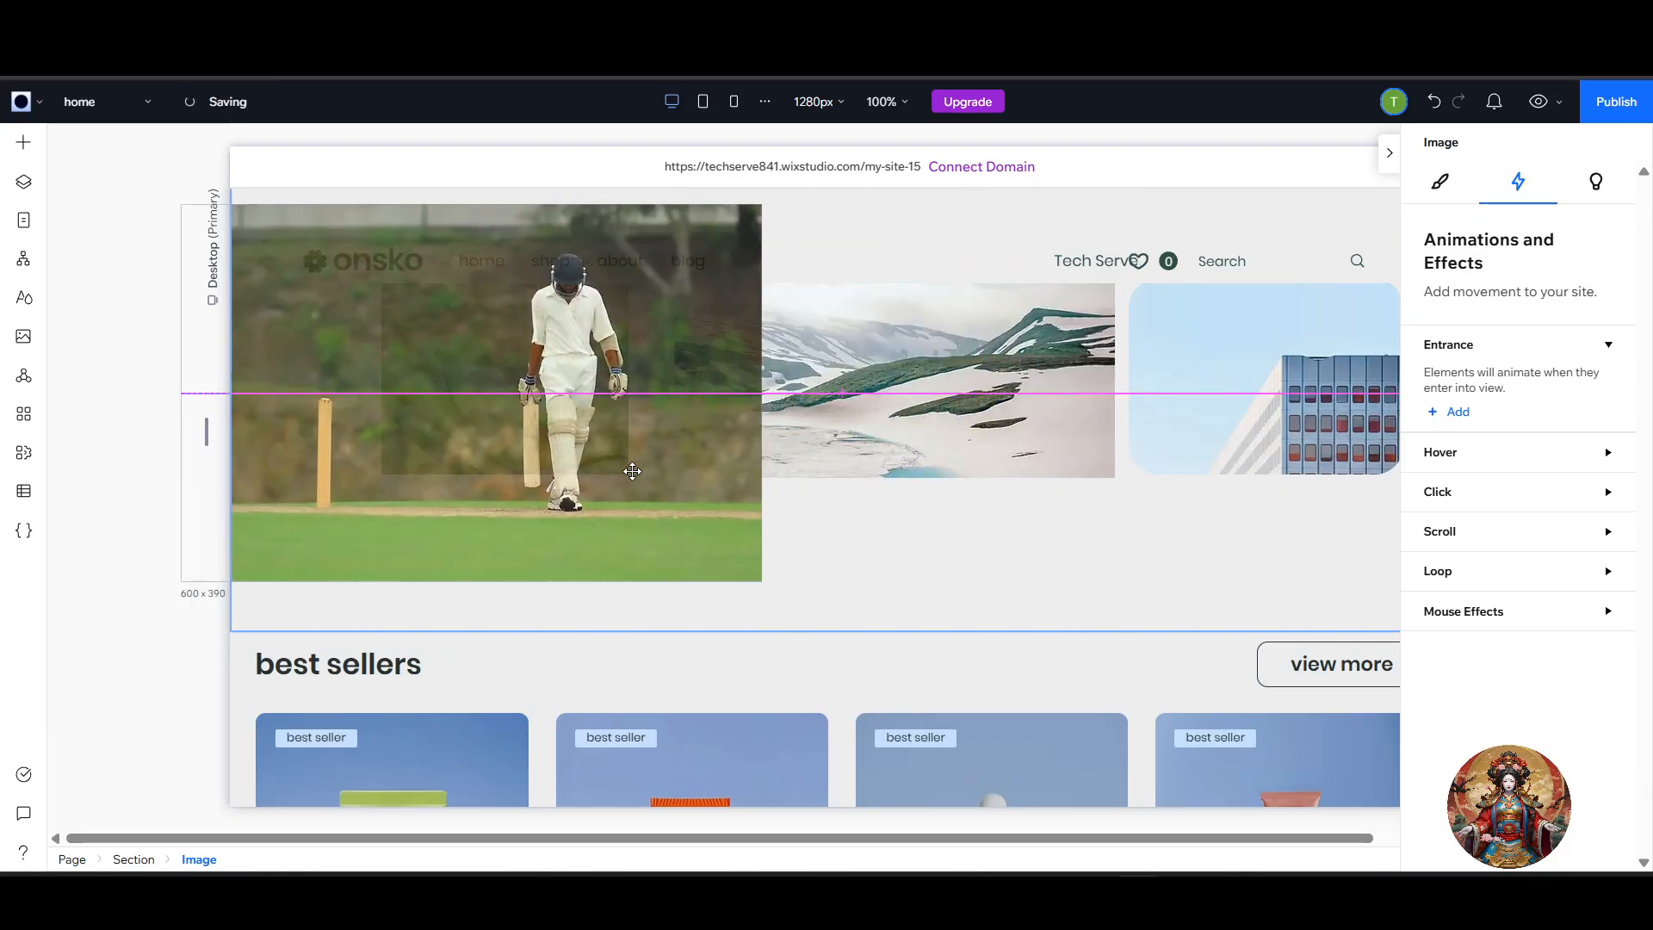
pyautogui.moveTo(769, 587); pyautogui.dragTo(439, 354)
pyautogui.moveTo(348, 301); pyautogui.dragTo(217, 398)
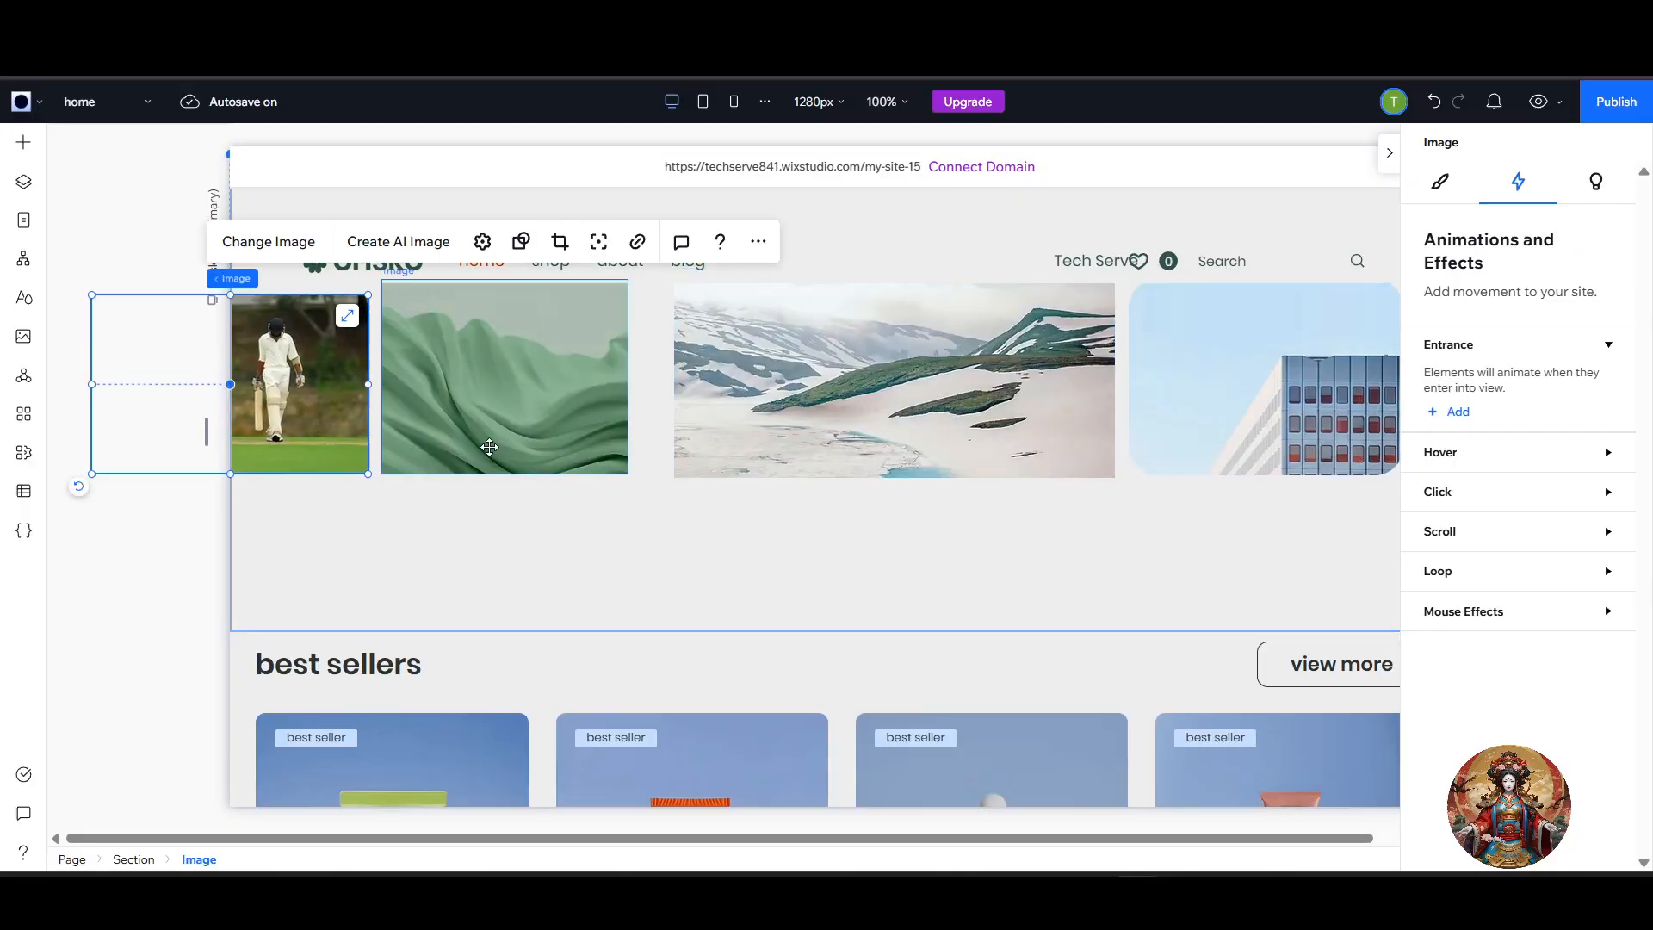
# Stack the cricket, fabric, landscape and building images horizontally and move the stack lower in the section.
pyautogui.moveTo(1330, 575); pyautogui.dragTo(334, 411)
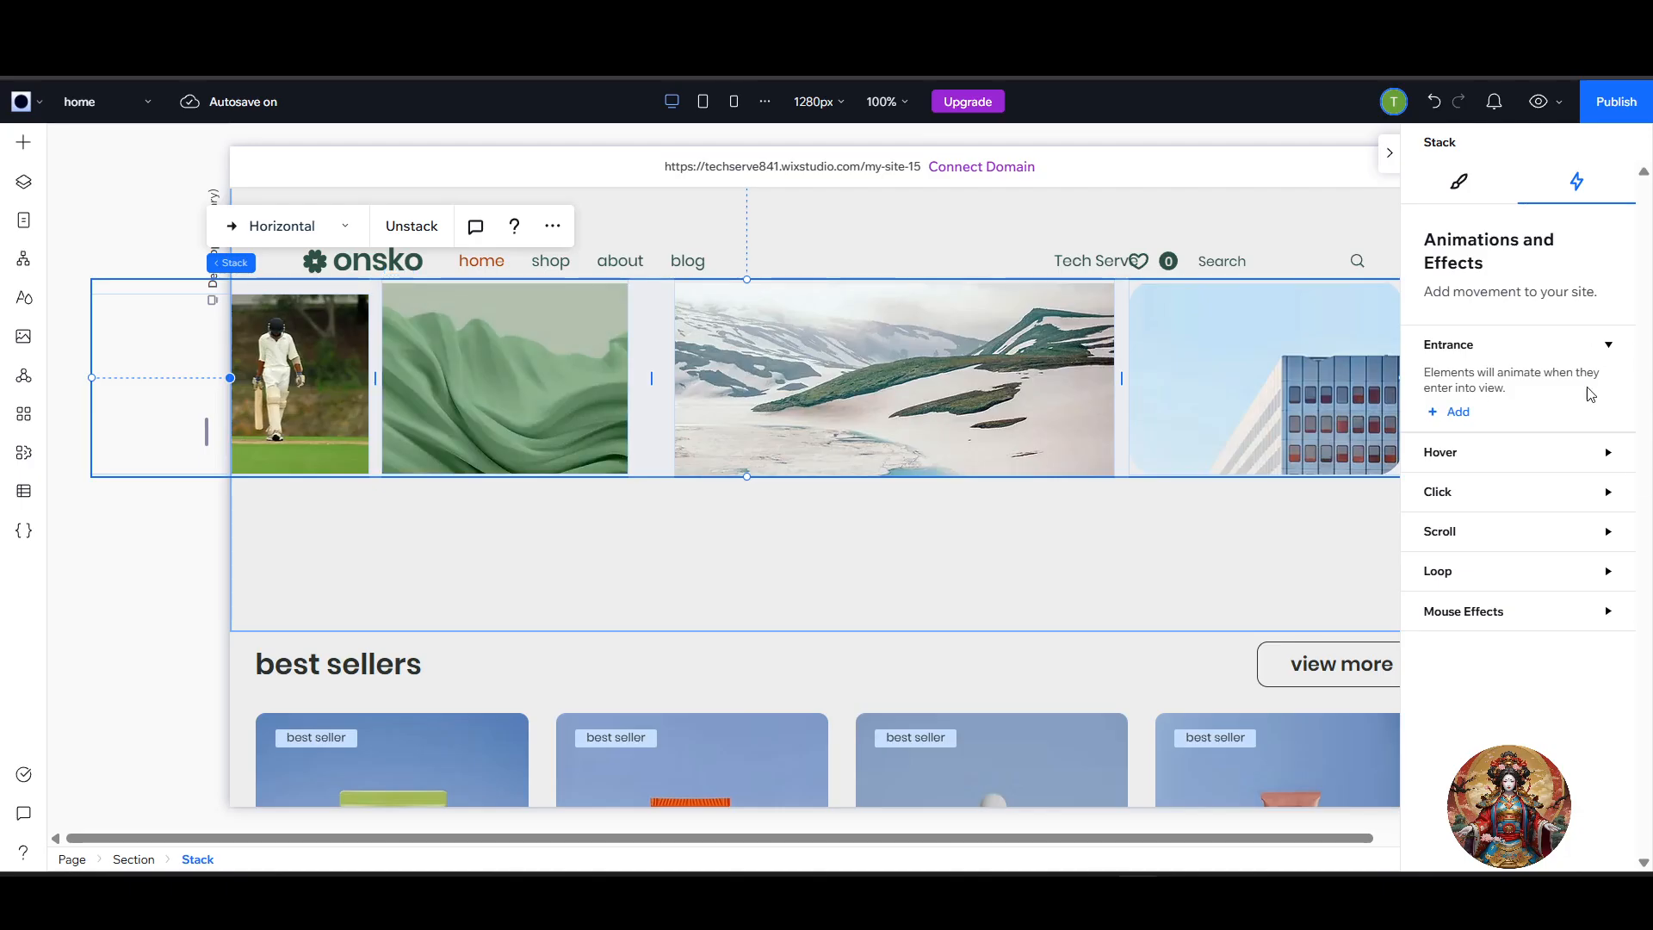
pyautogui.moveTo(947, 397); pyautogui.dragTo(950, 480)
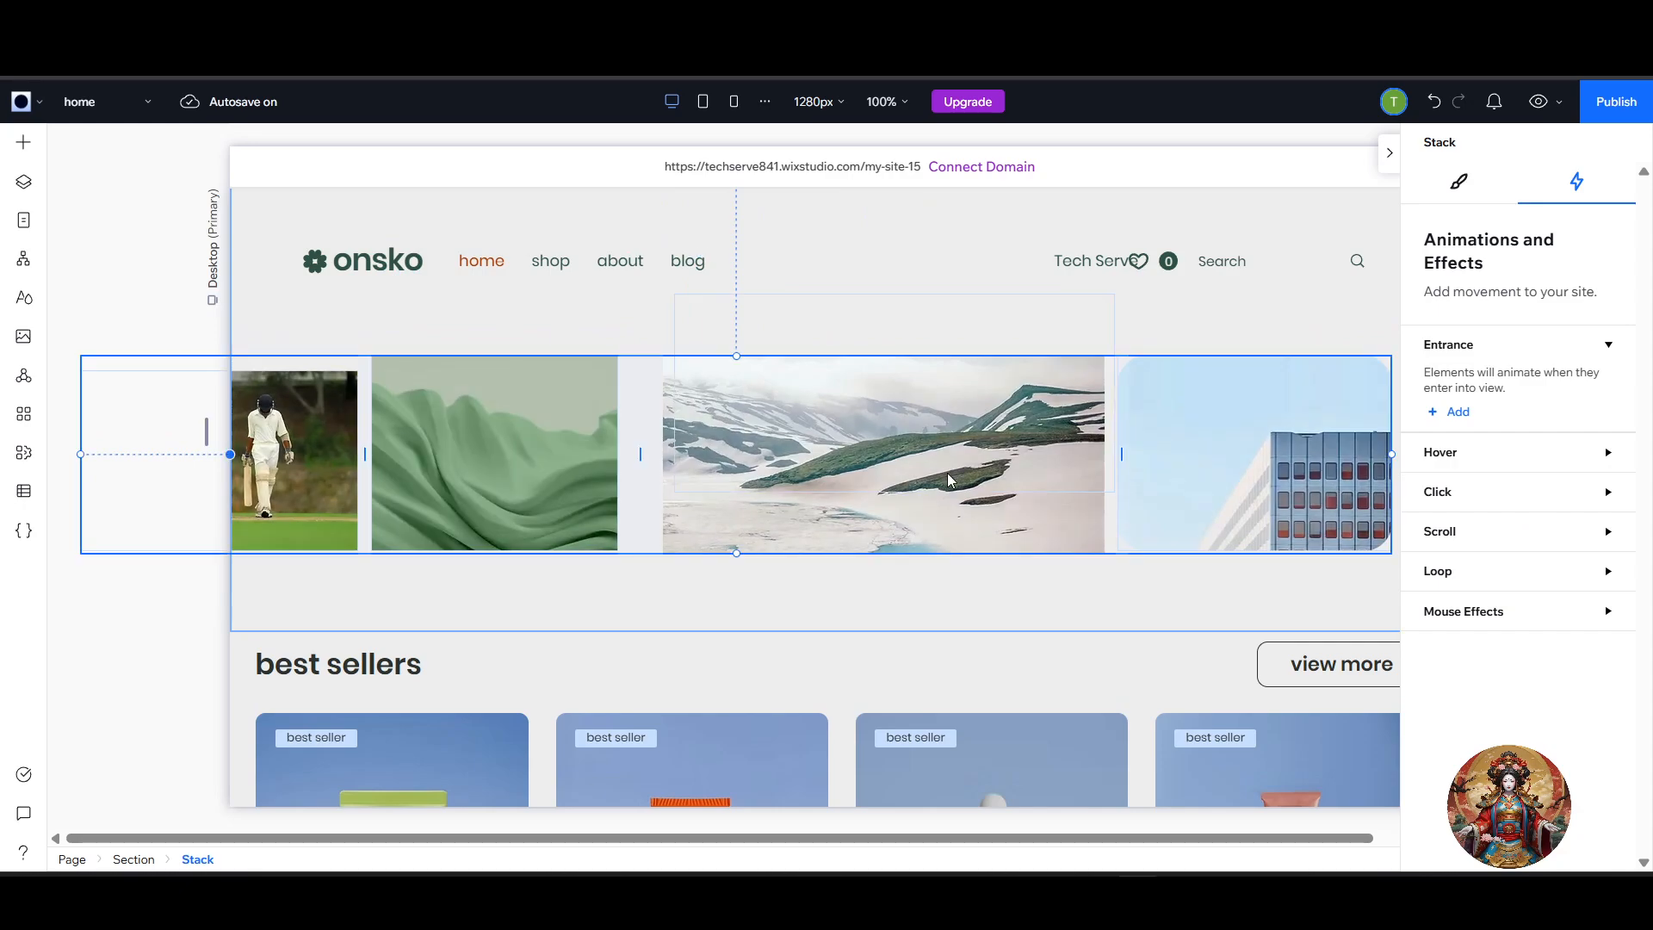
# Add a Cross loop animation to the four-image stack.
pyautogui.click(1481, 568)
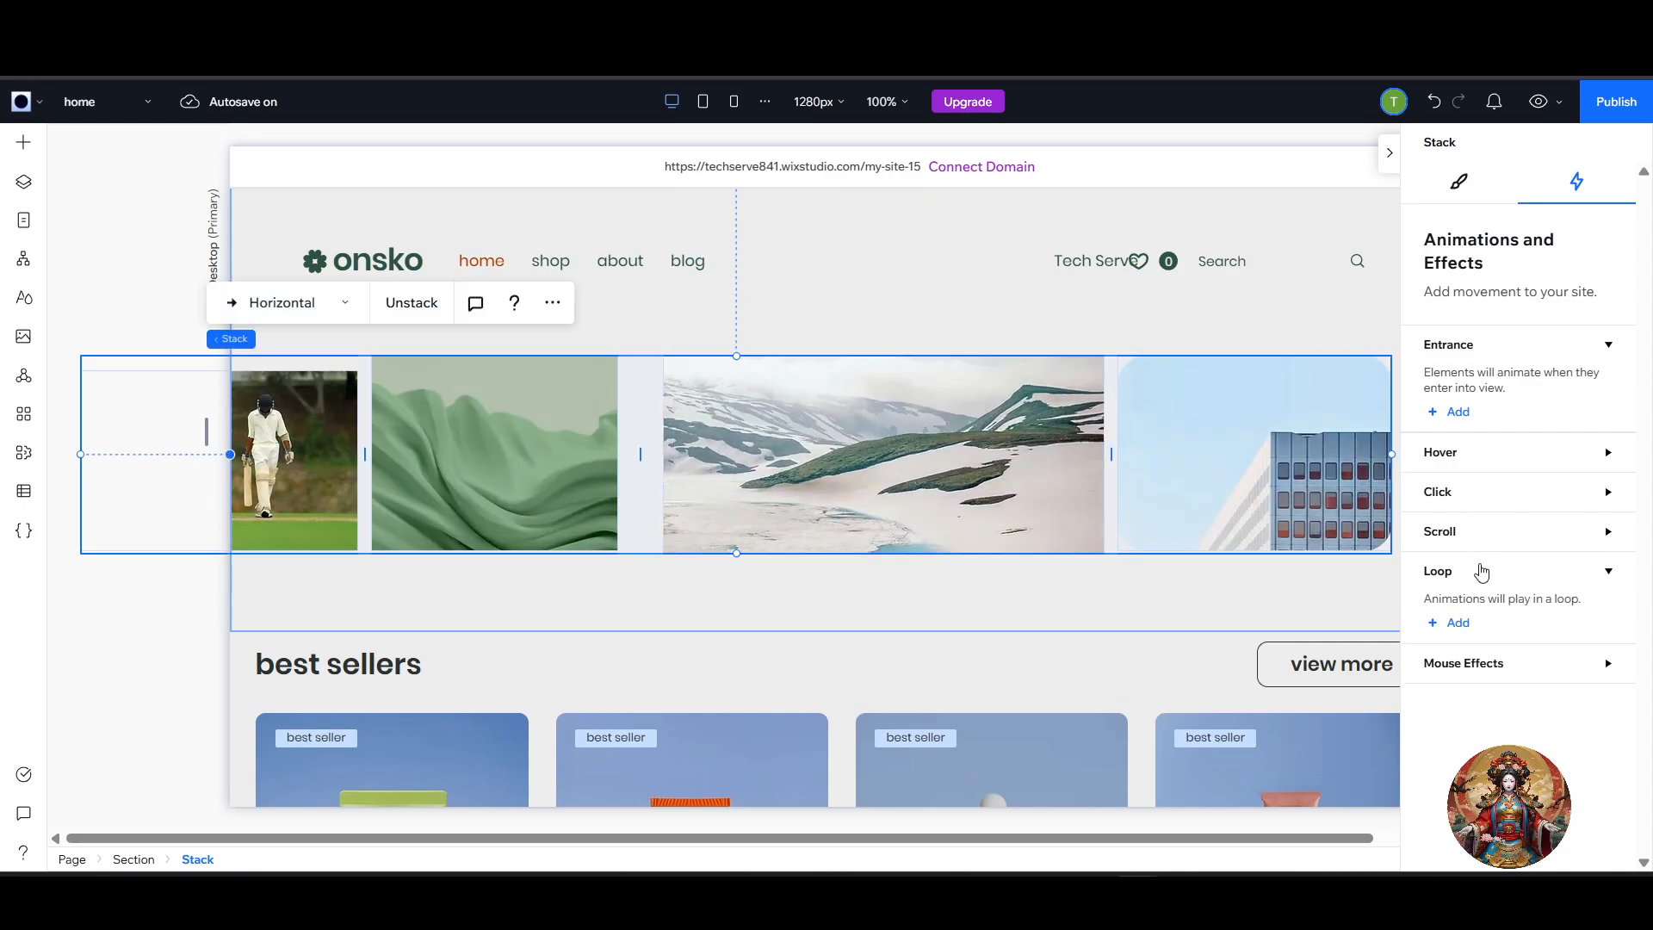
pyautogui.click(1457, 623)
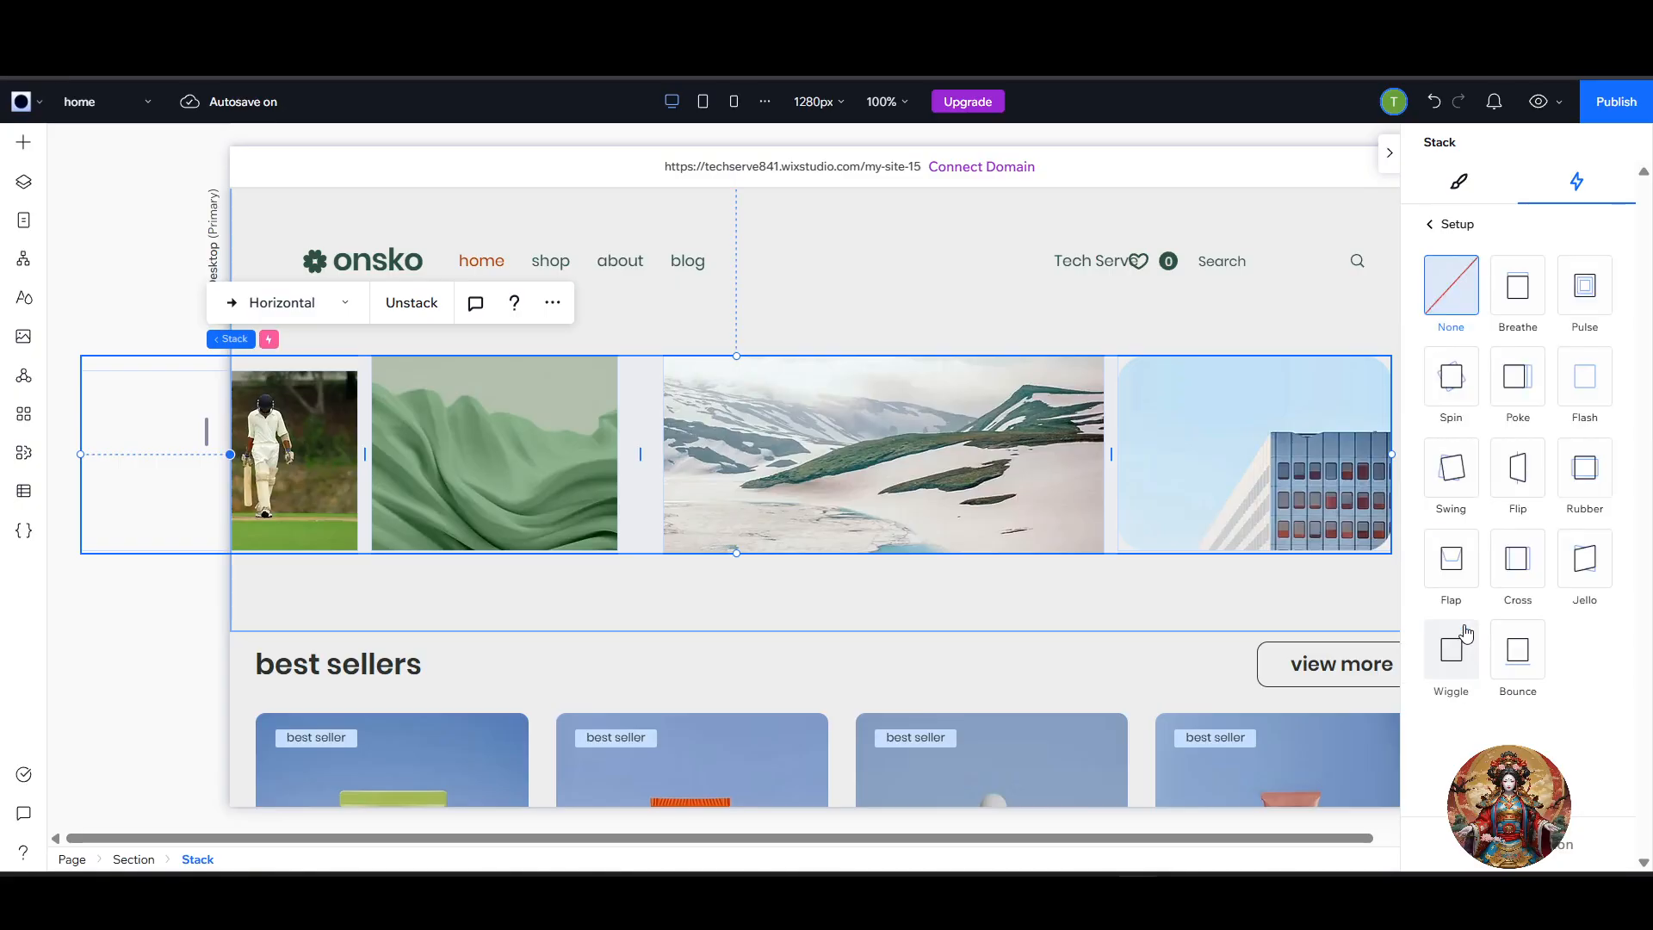
pyautogui.click(1528, 570)
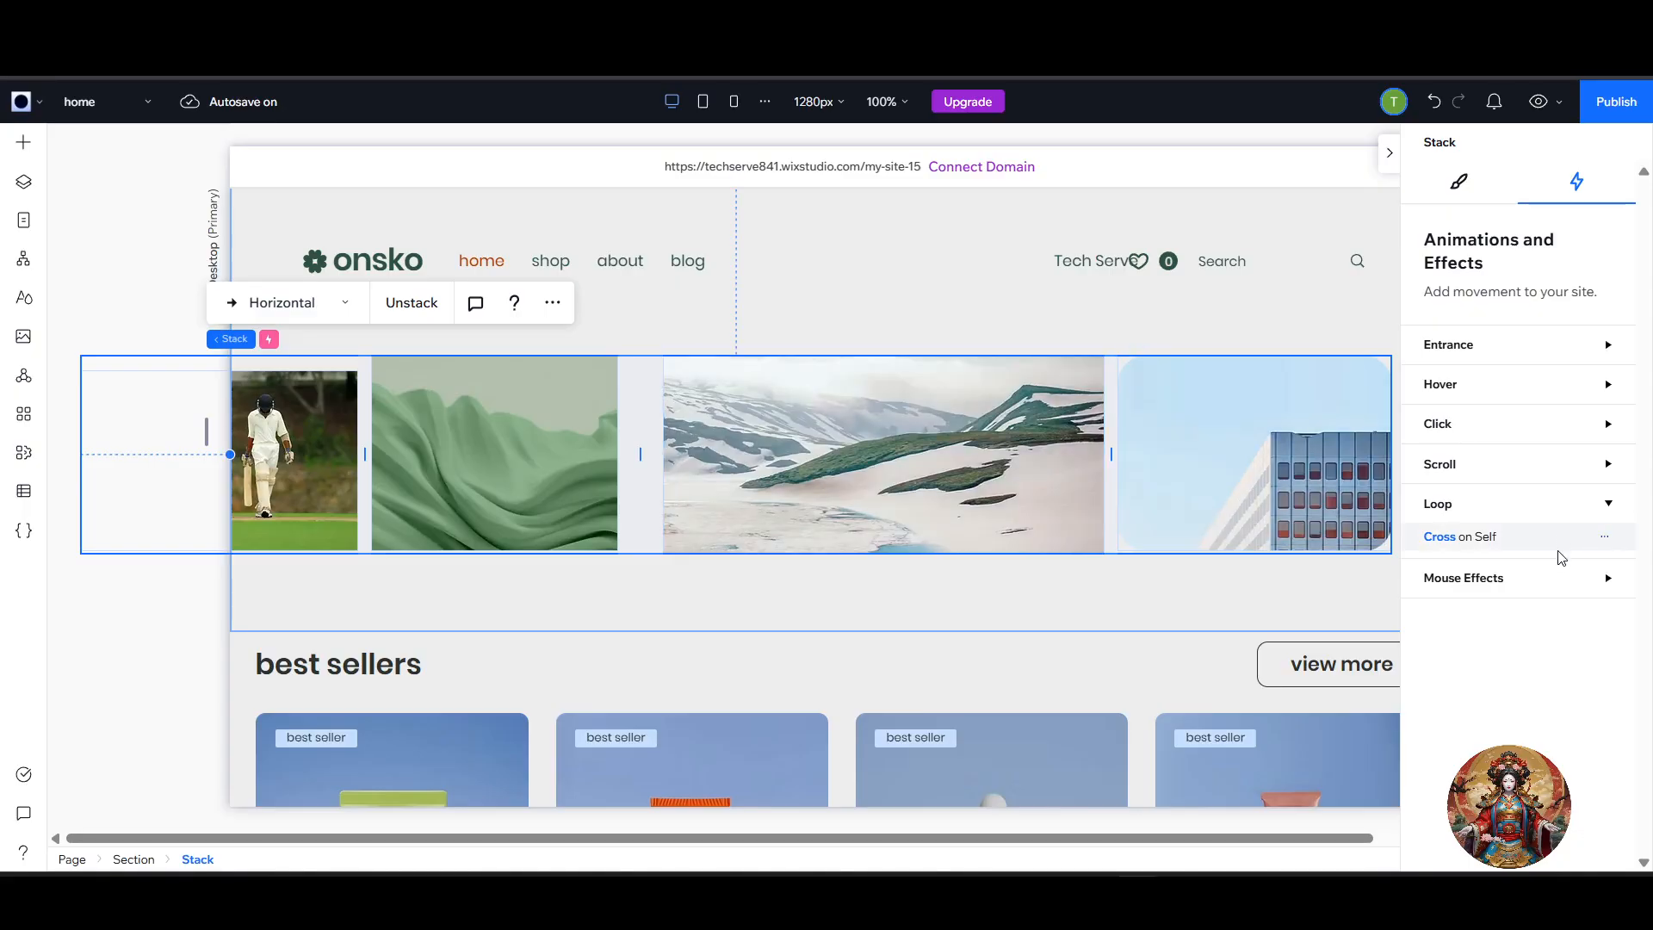
# Adjust the stack's Cross animation, trying durations of 0.1 and 8 seconds before setting it to 4.9 seconds.
pyautogui.click(1486, 538)
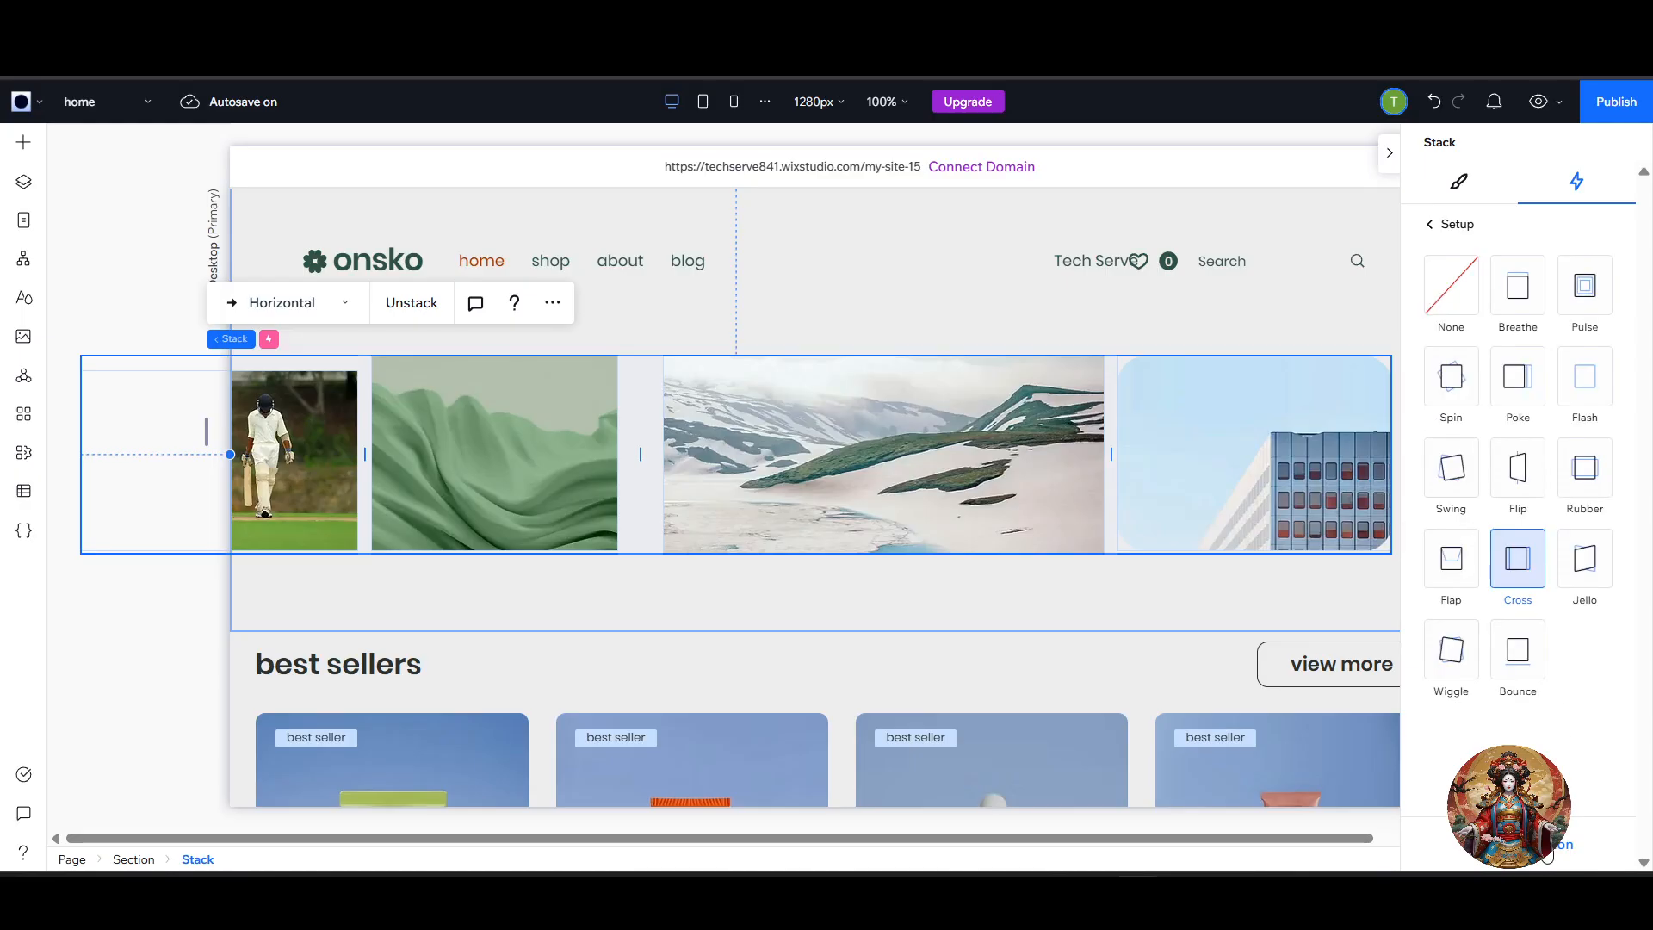
pyautogui.click(1547, 855)
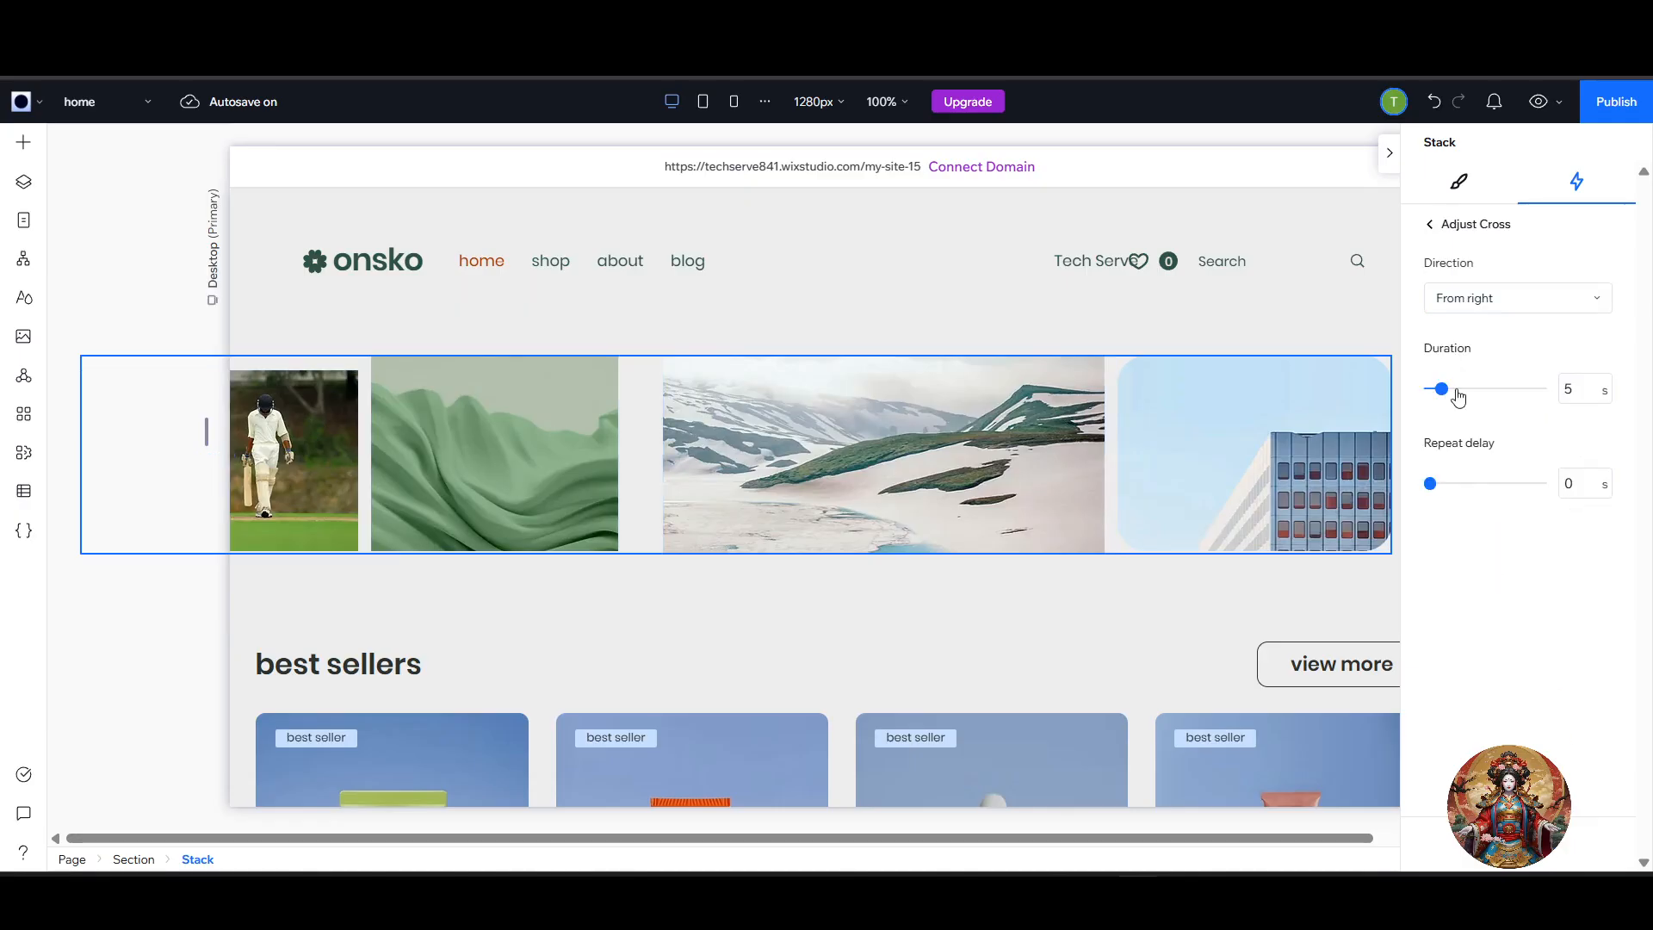
pyautogui.click(1505, 303)
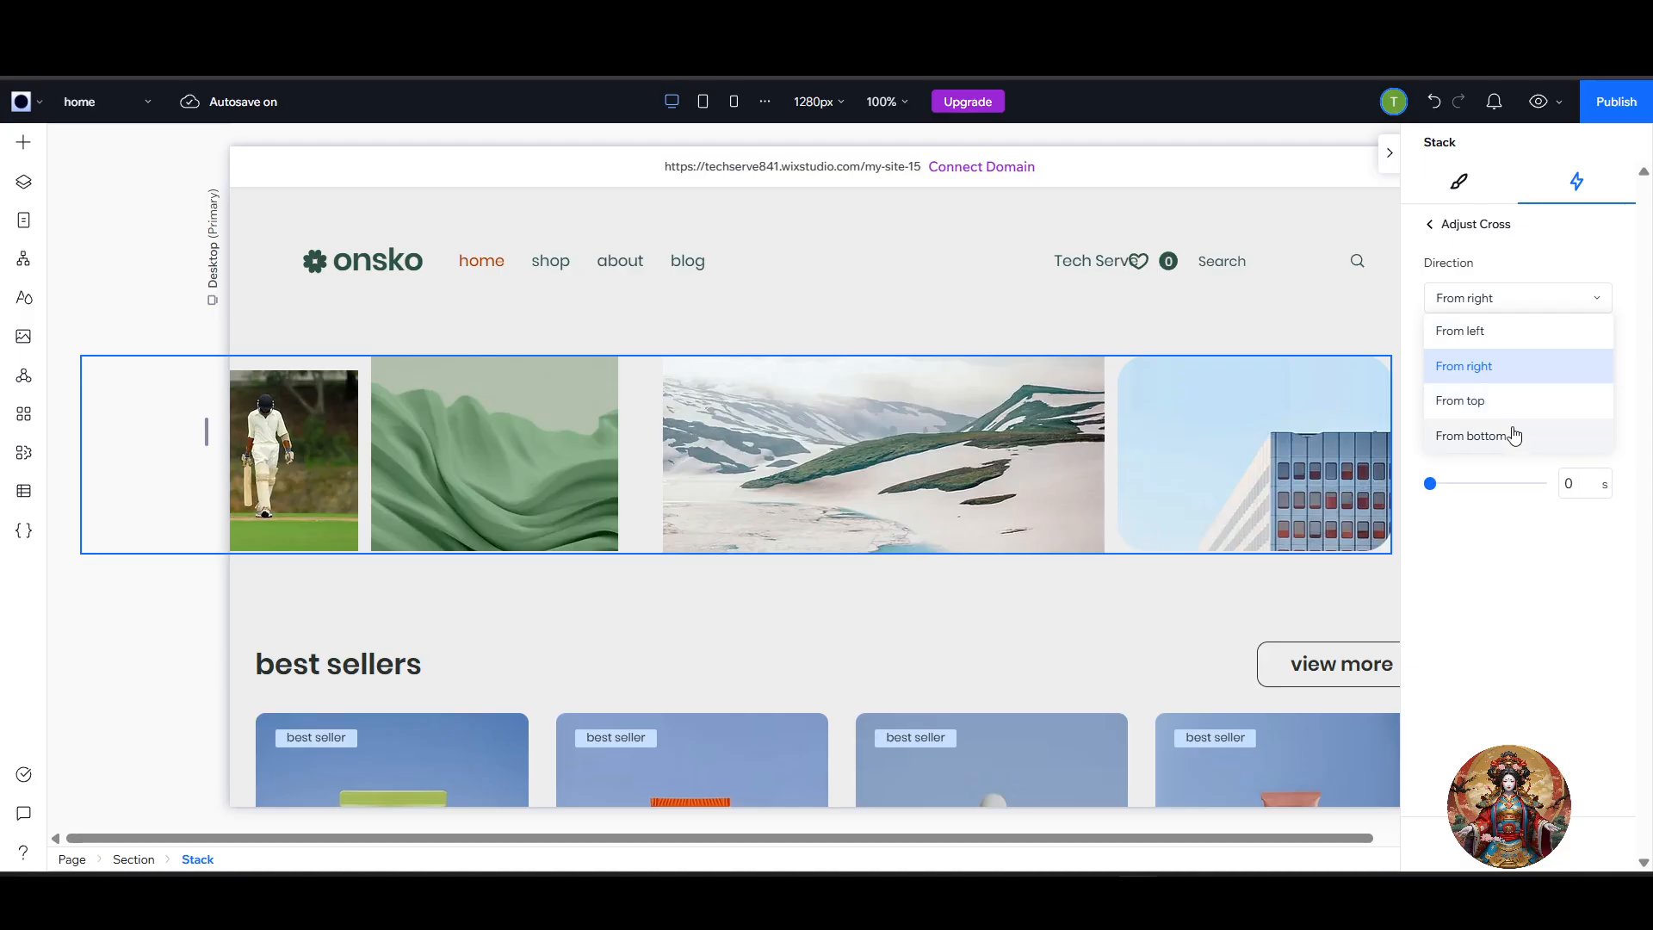
pyautogui.click(1542, 279)
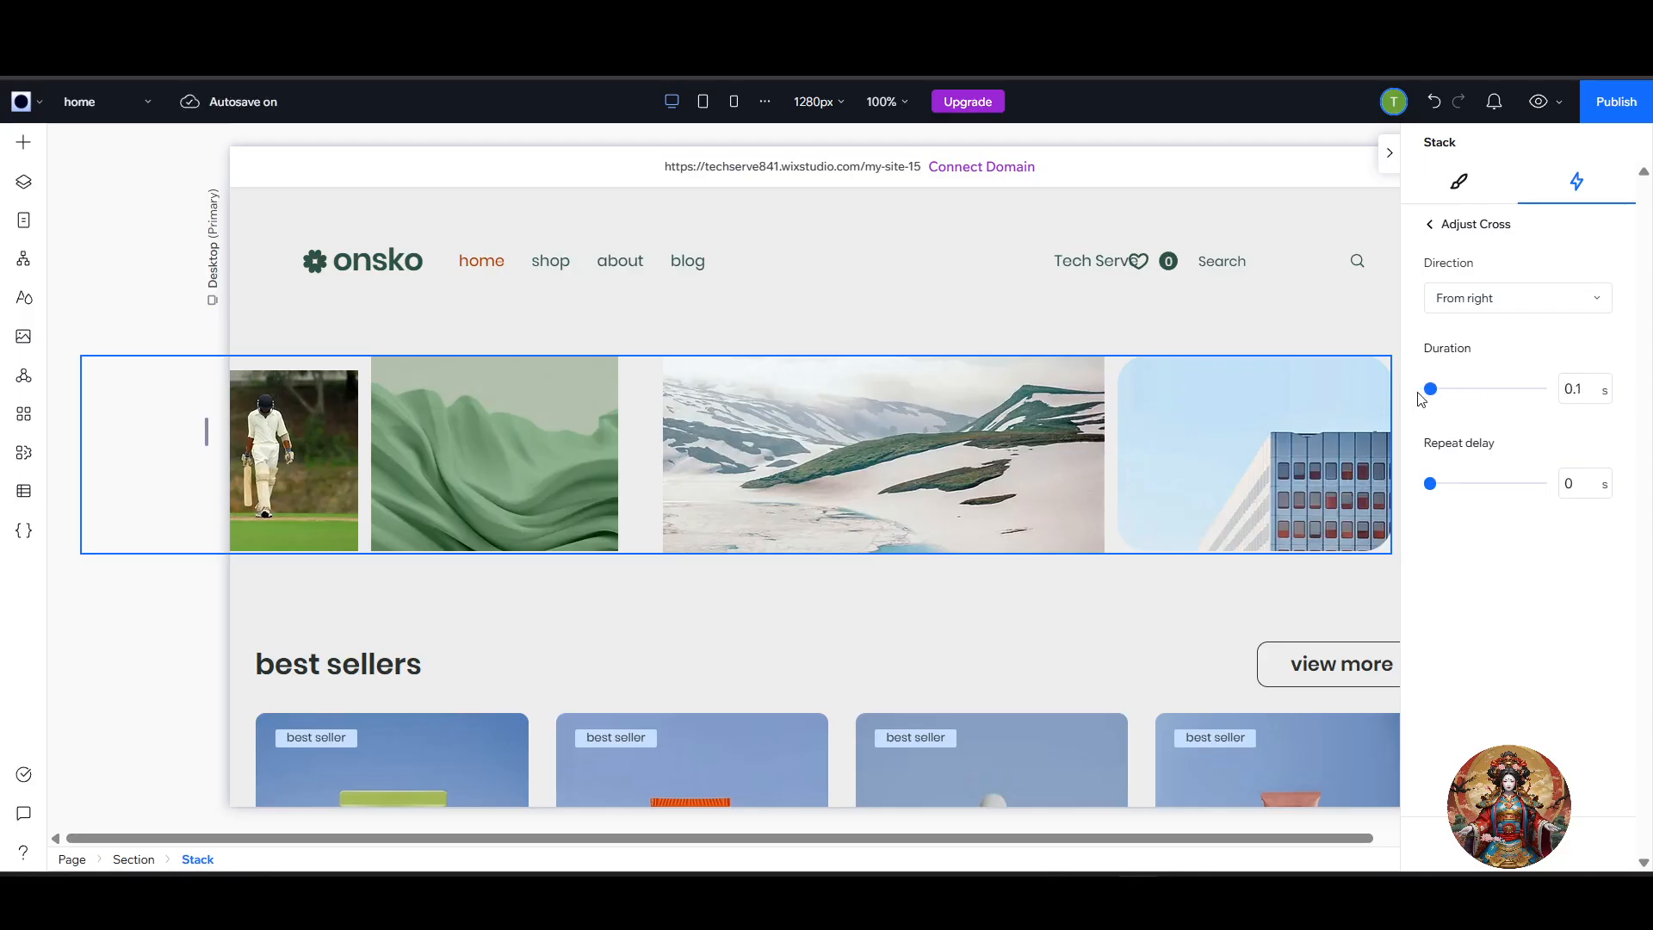
pyautogui.moveTo(1429, 390); pyautogui.dragTo(1449, 389)
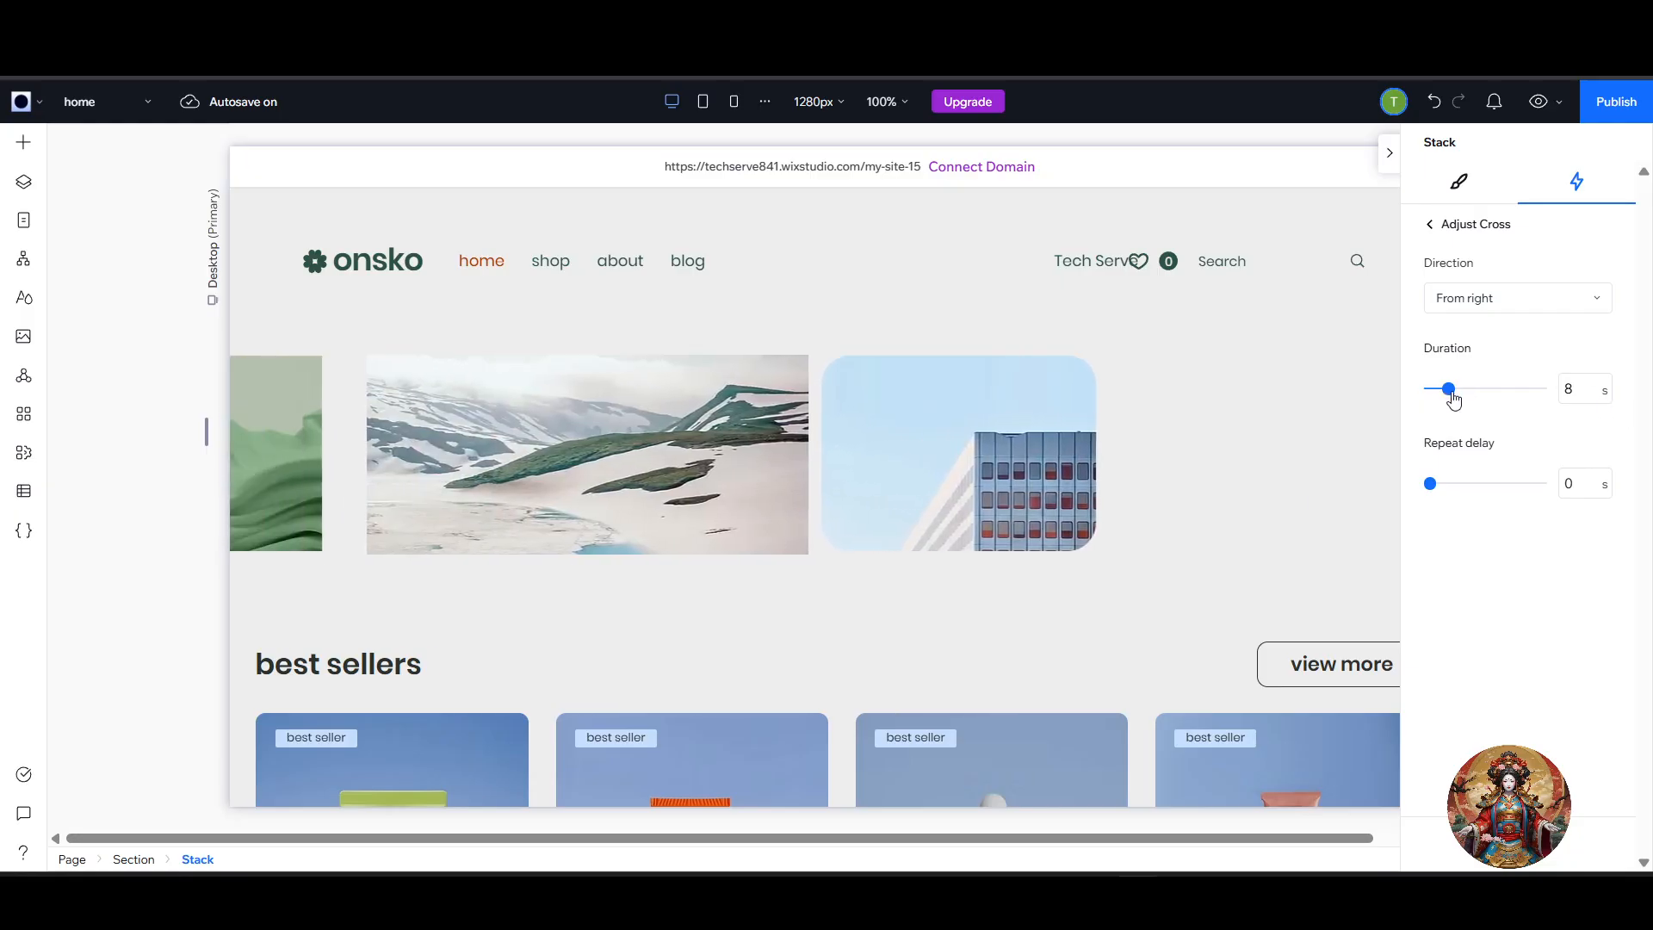
pyautogui.moveTo(1448, 393); pyautogui.dragTo(1439, 402)
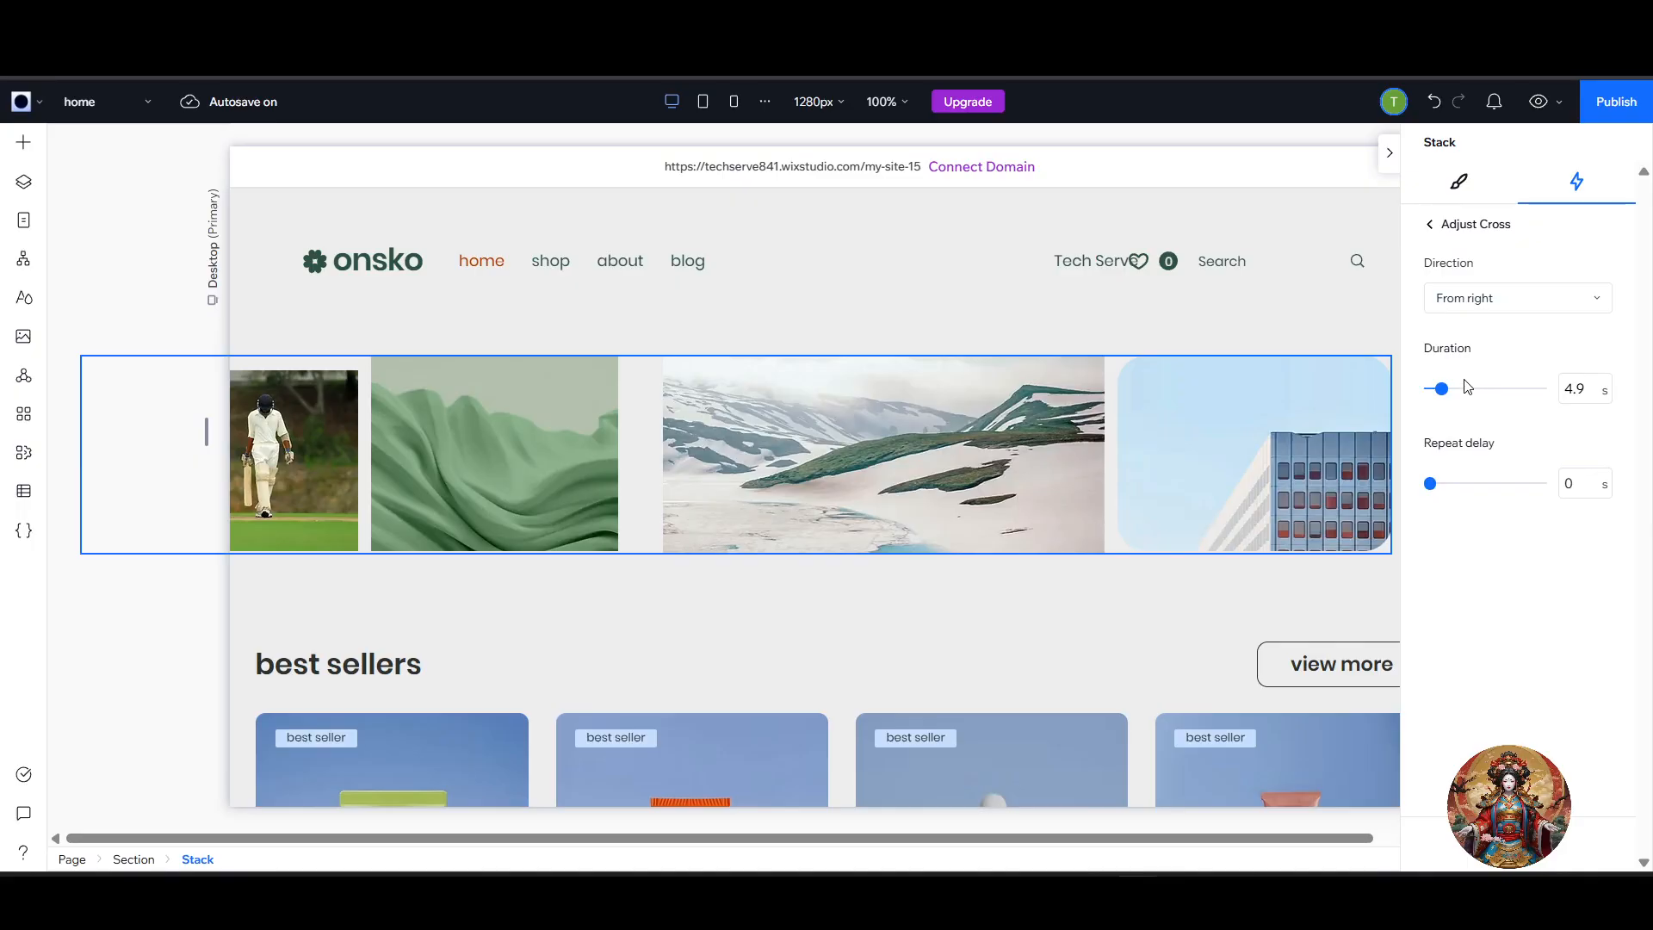
# Preview the home page and examine how the looping image stack moves between the headline and the best sellers section.
pyautogui.click(1540, 103)
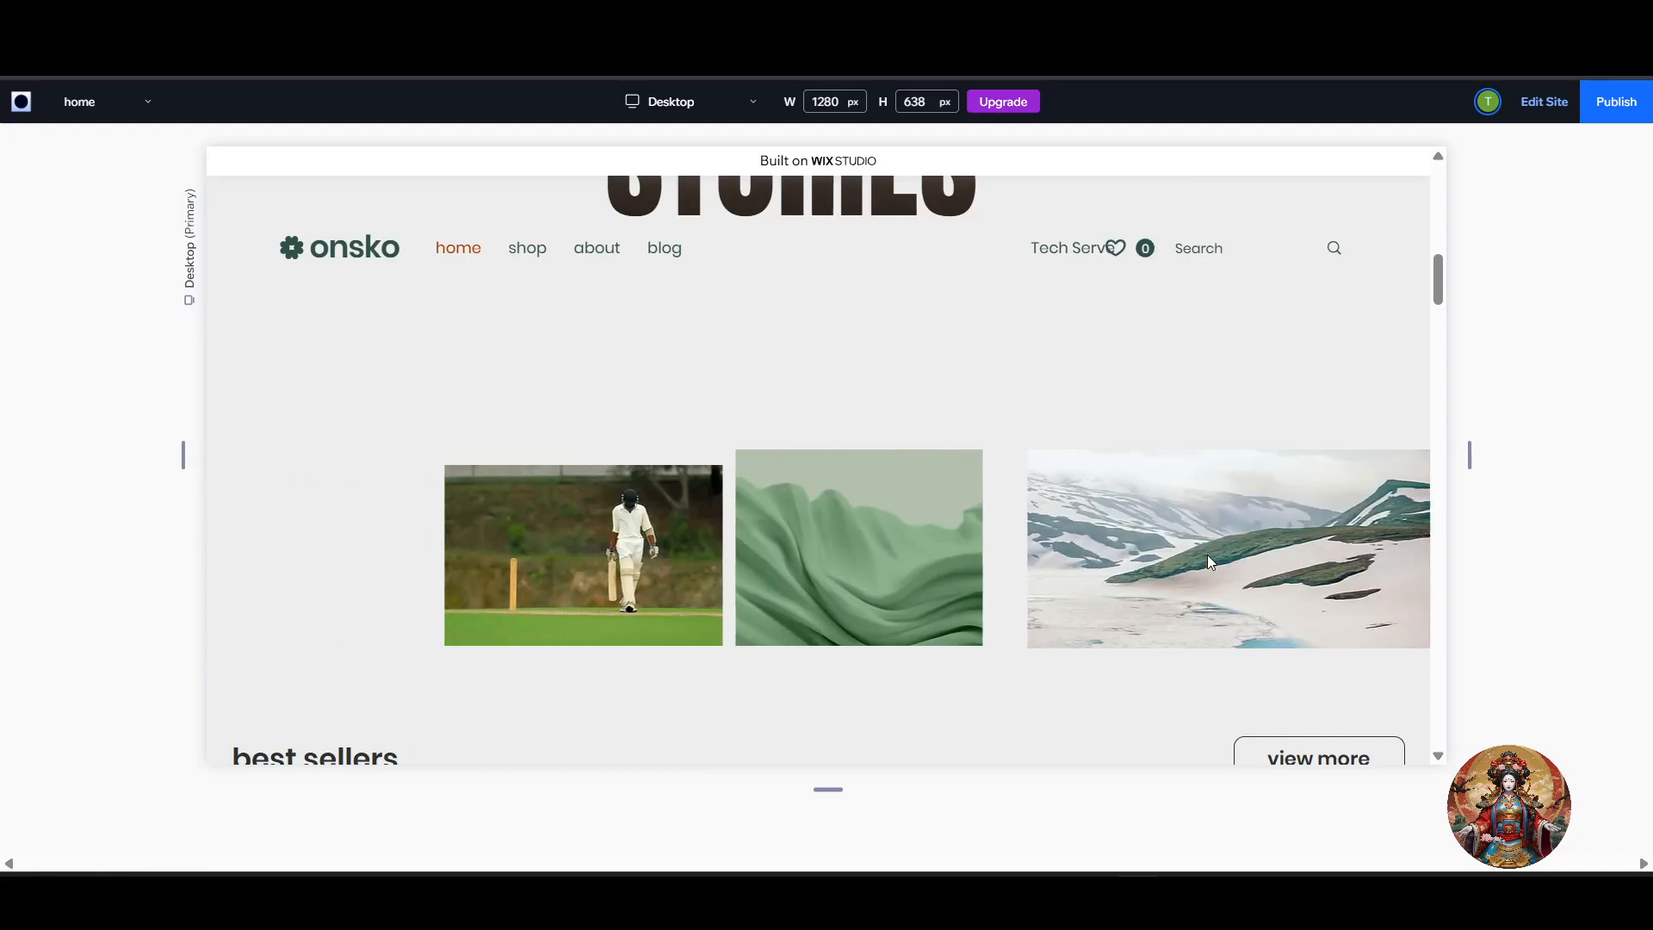
pyautogui.scroll(5, 1210, 561)
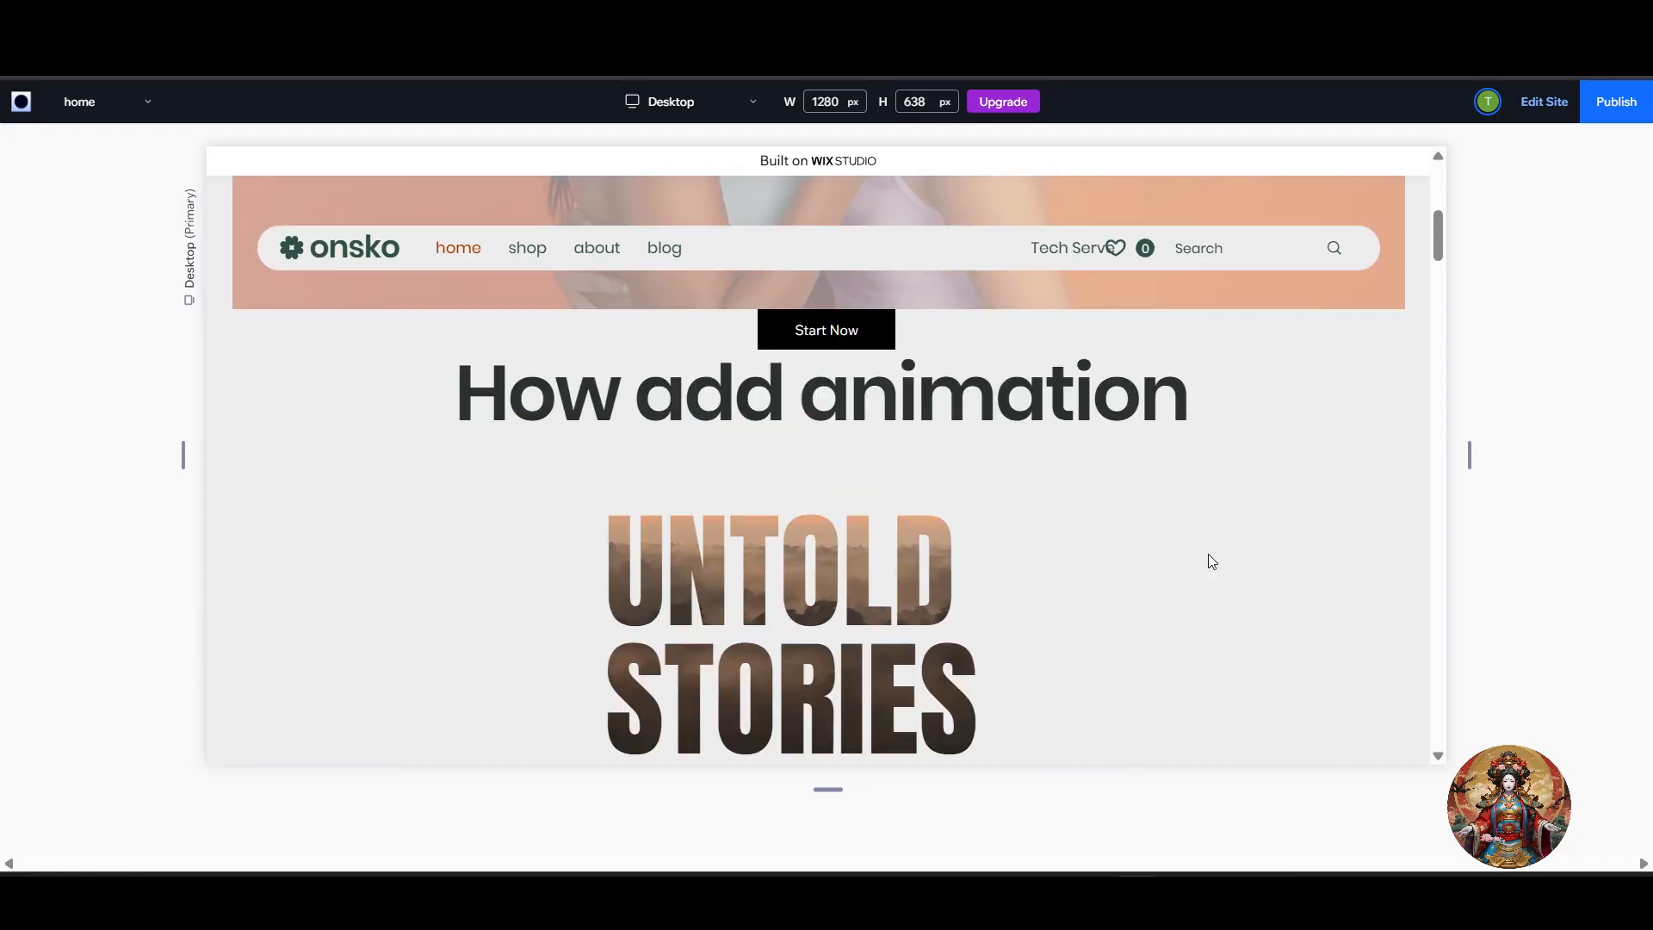
pyautogui.scroll(-5, 922, 441)
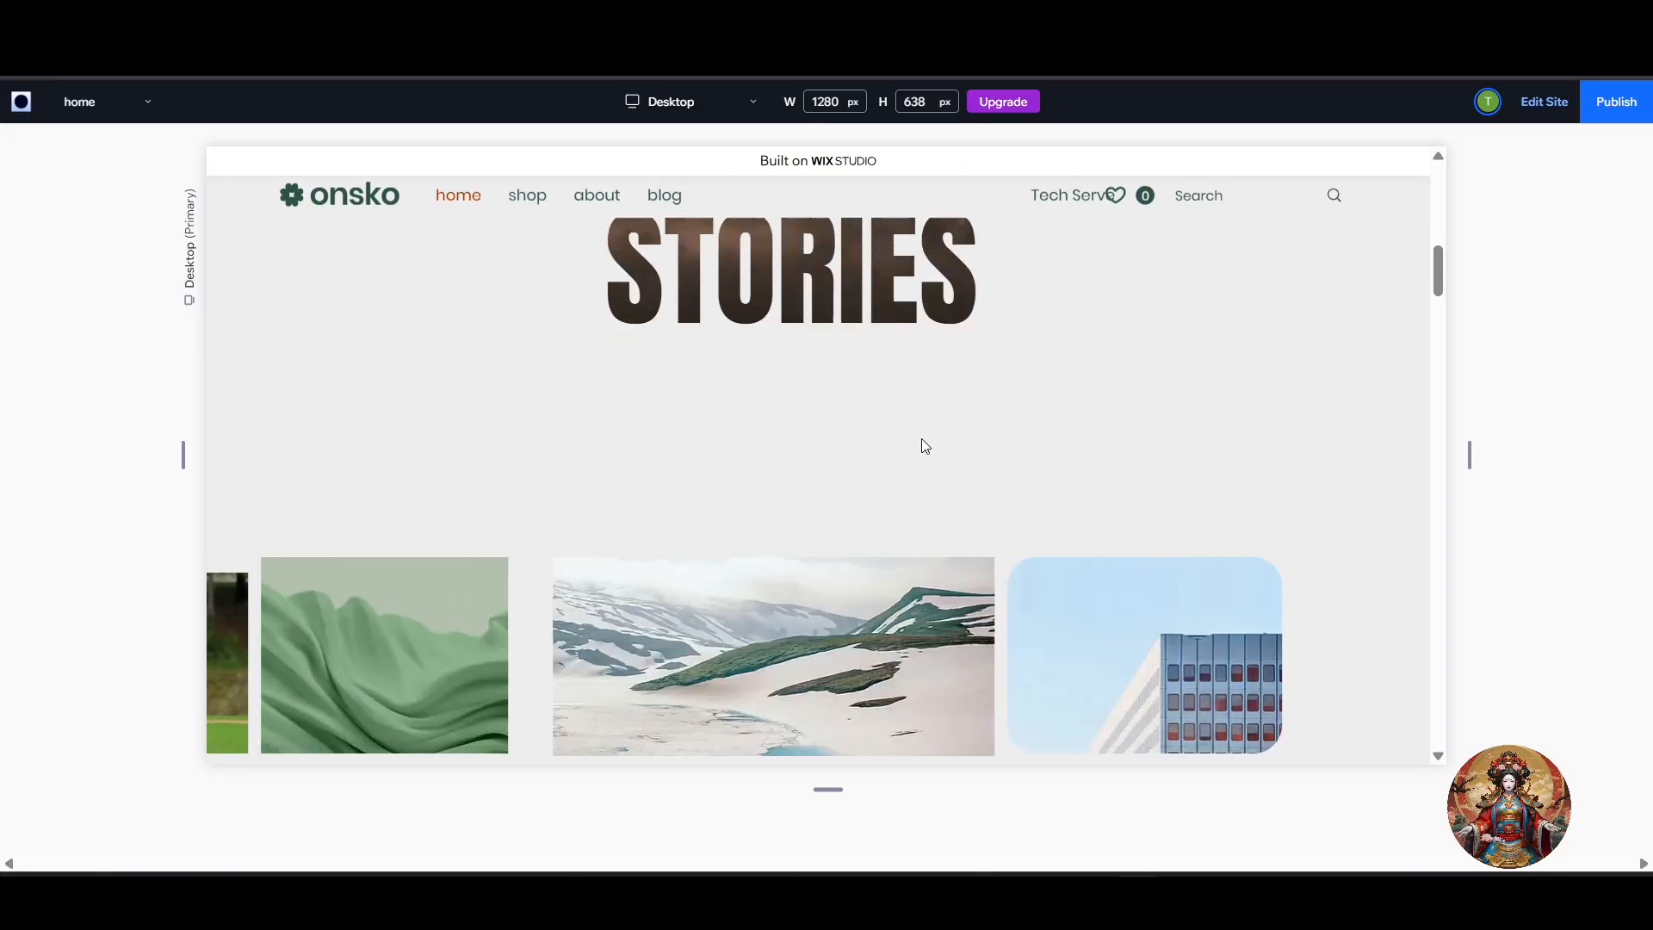
pyautogui.scroll(5, 933, 440)
pyautogui.scroll(5, 948, 417)
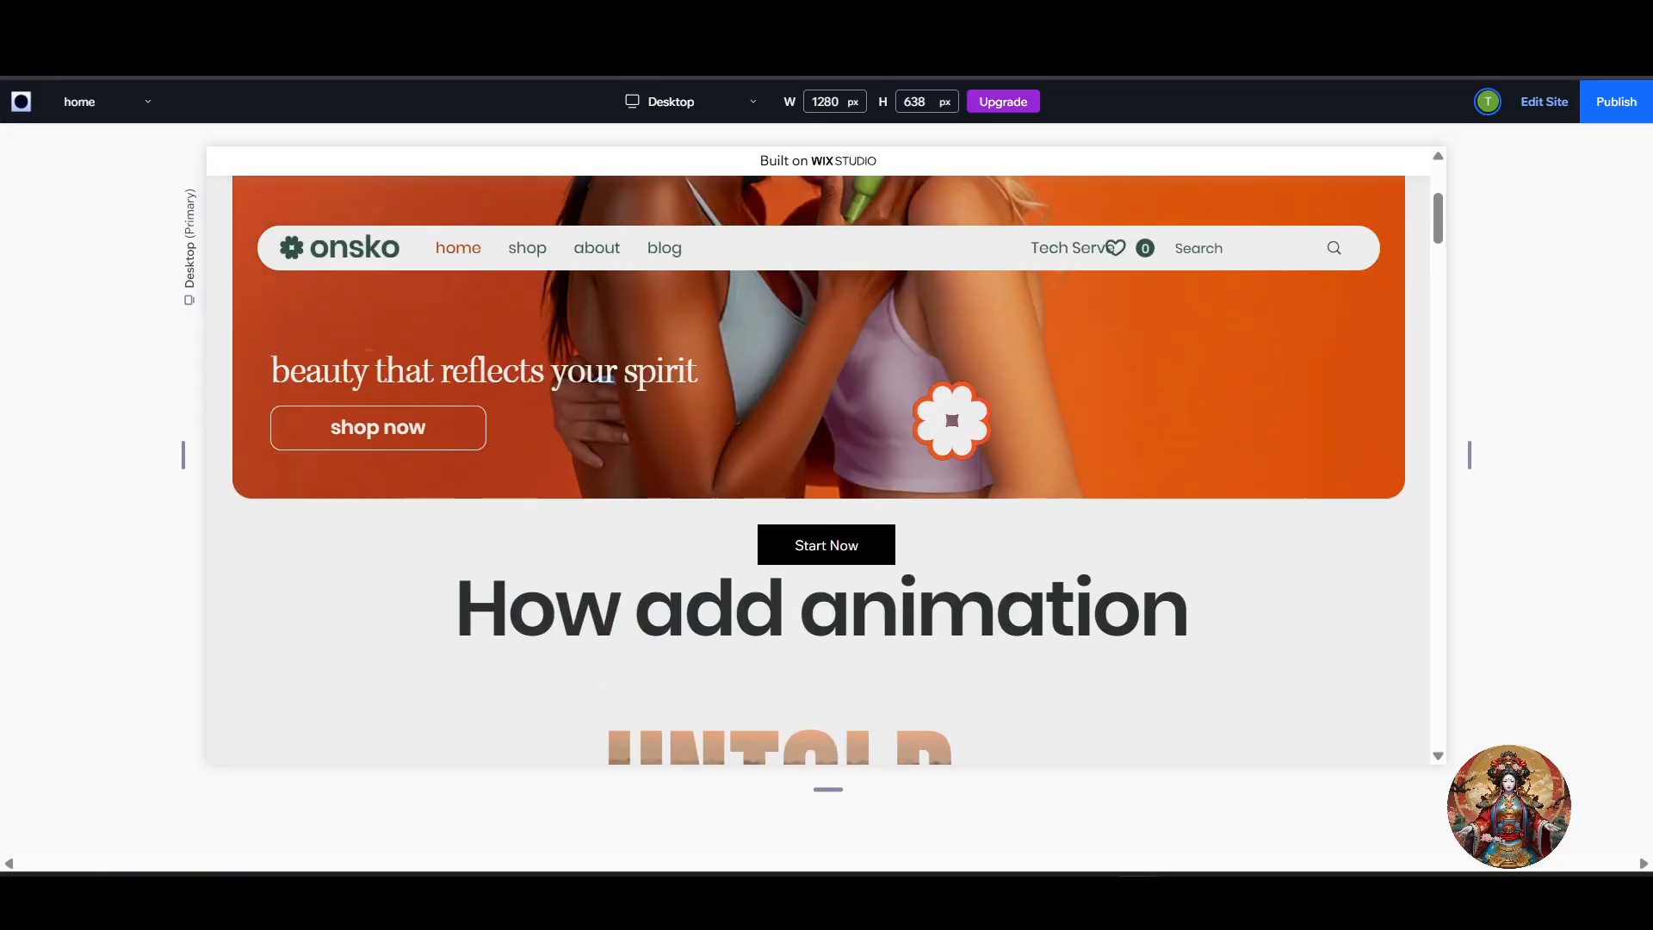
pyautogui.scroll(-8, 1035, 448)
pyautogui.scroll(-3, 1072, 439)
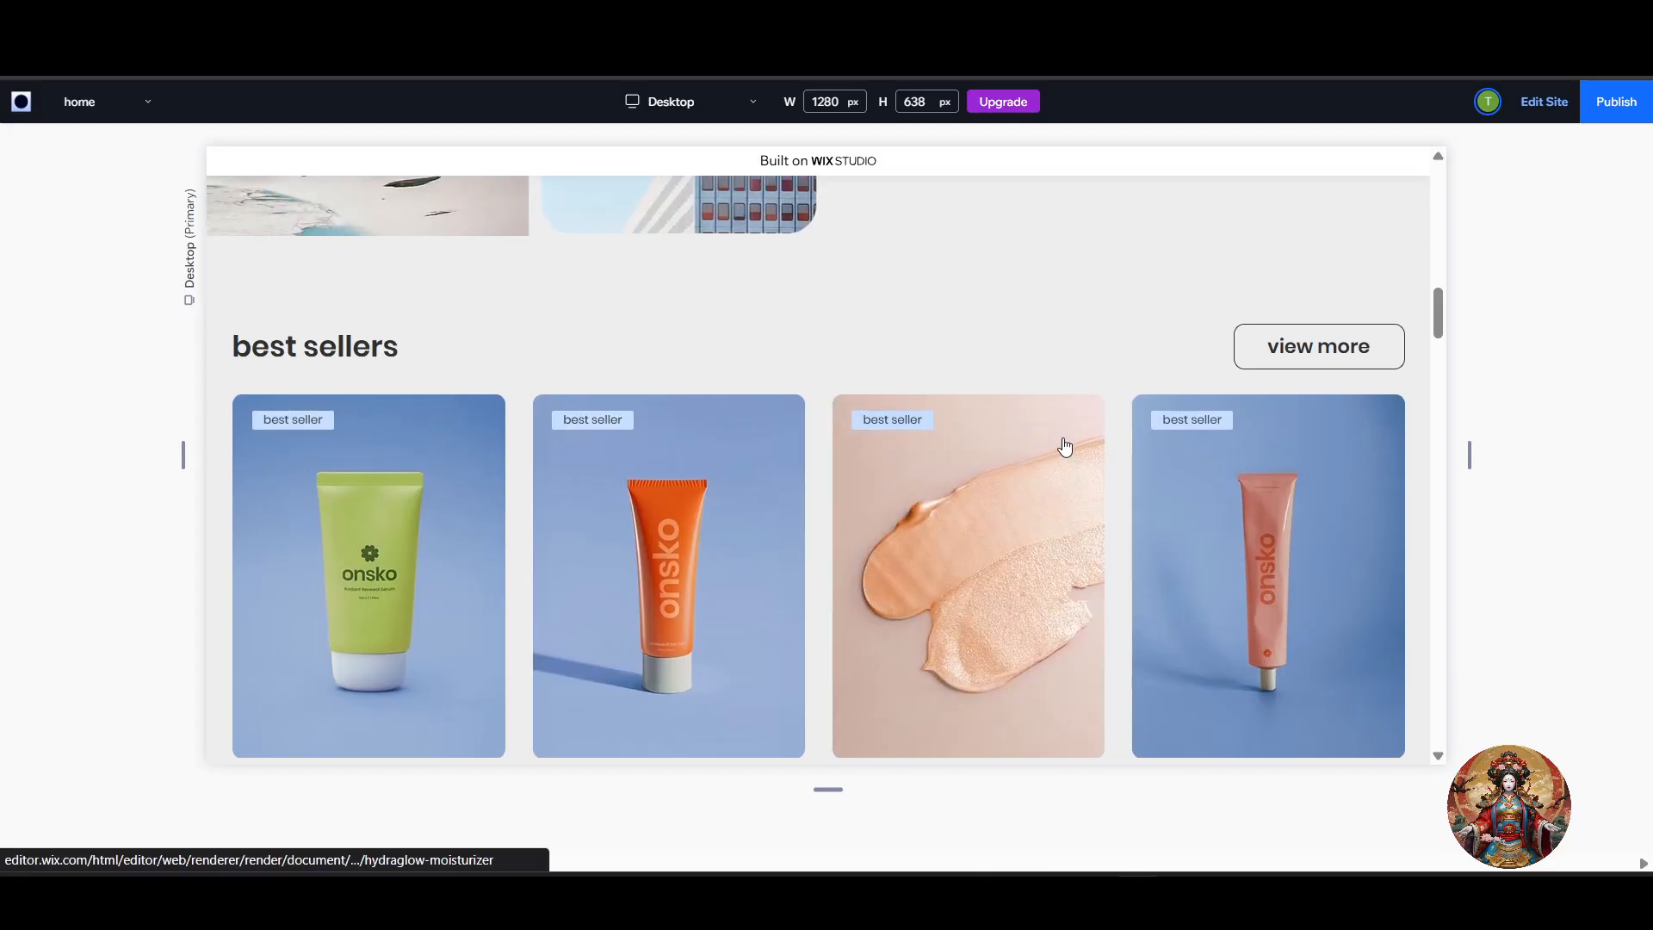
pyautogui.scroll(3, 1062, 443)
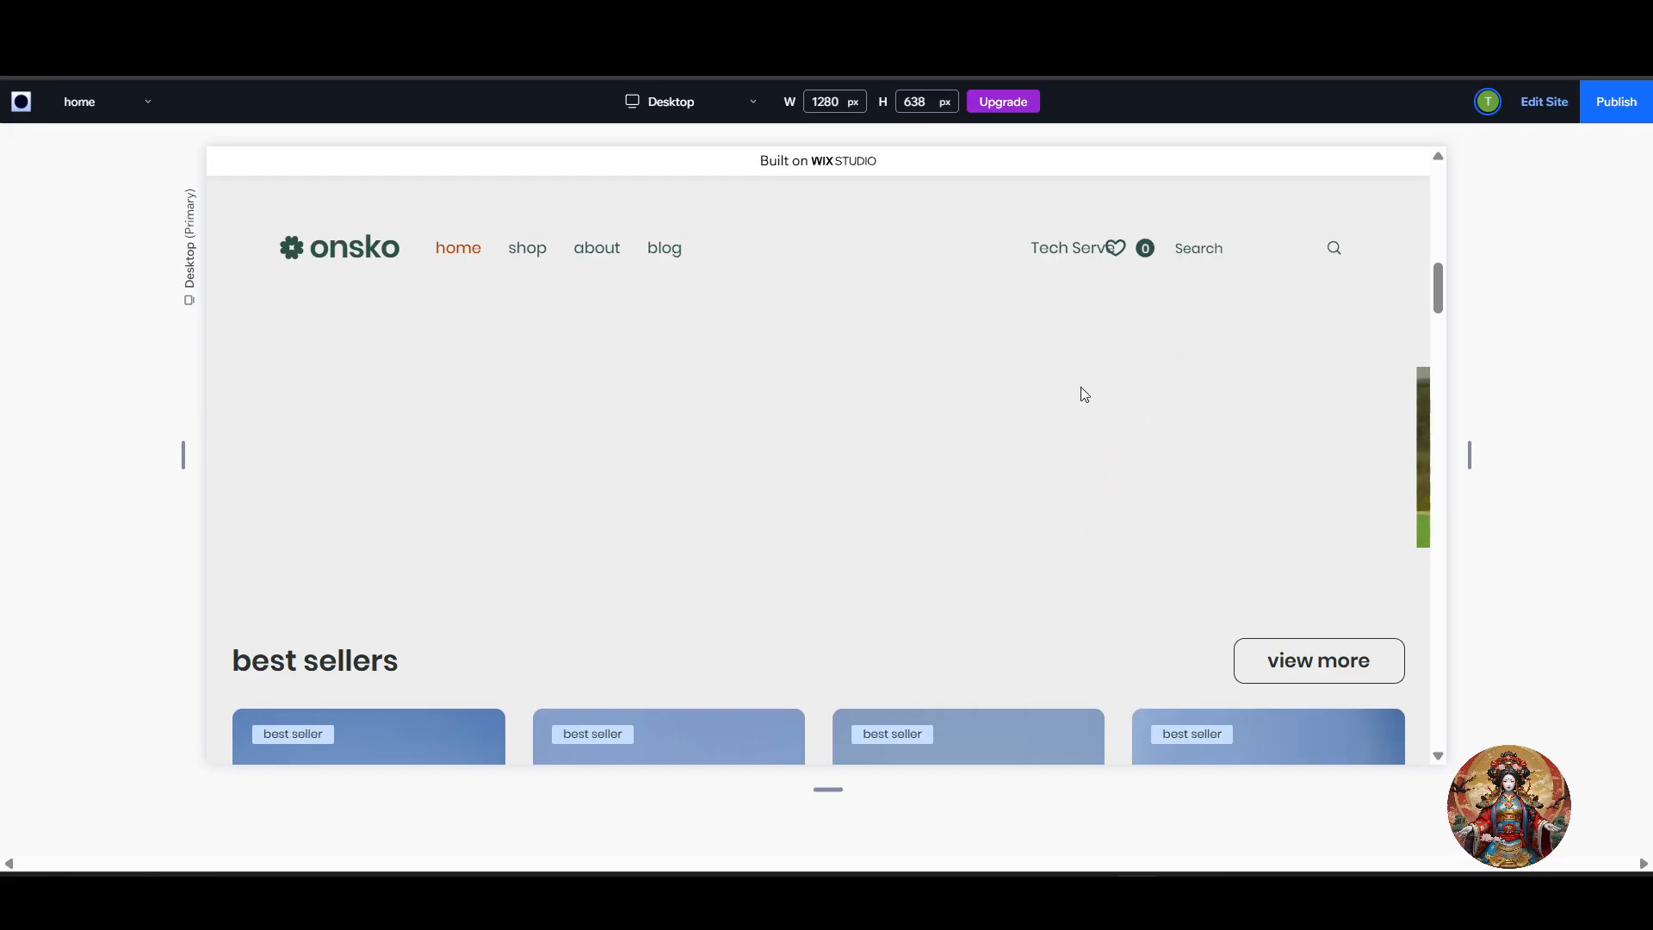
# Return to editing the site and shift the image stack to the right within its section.
pyautogui.click(1544, 121)
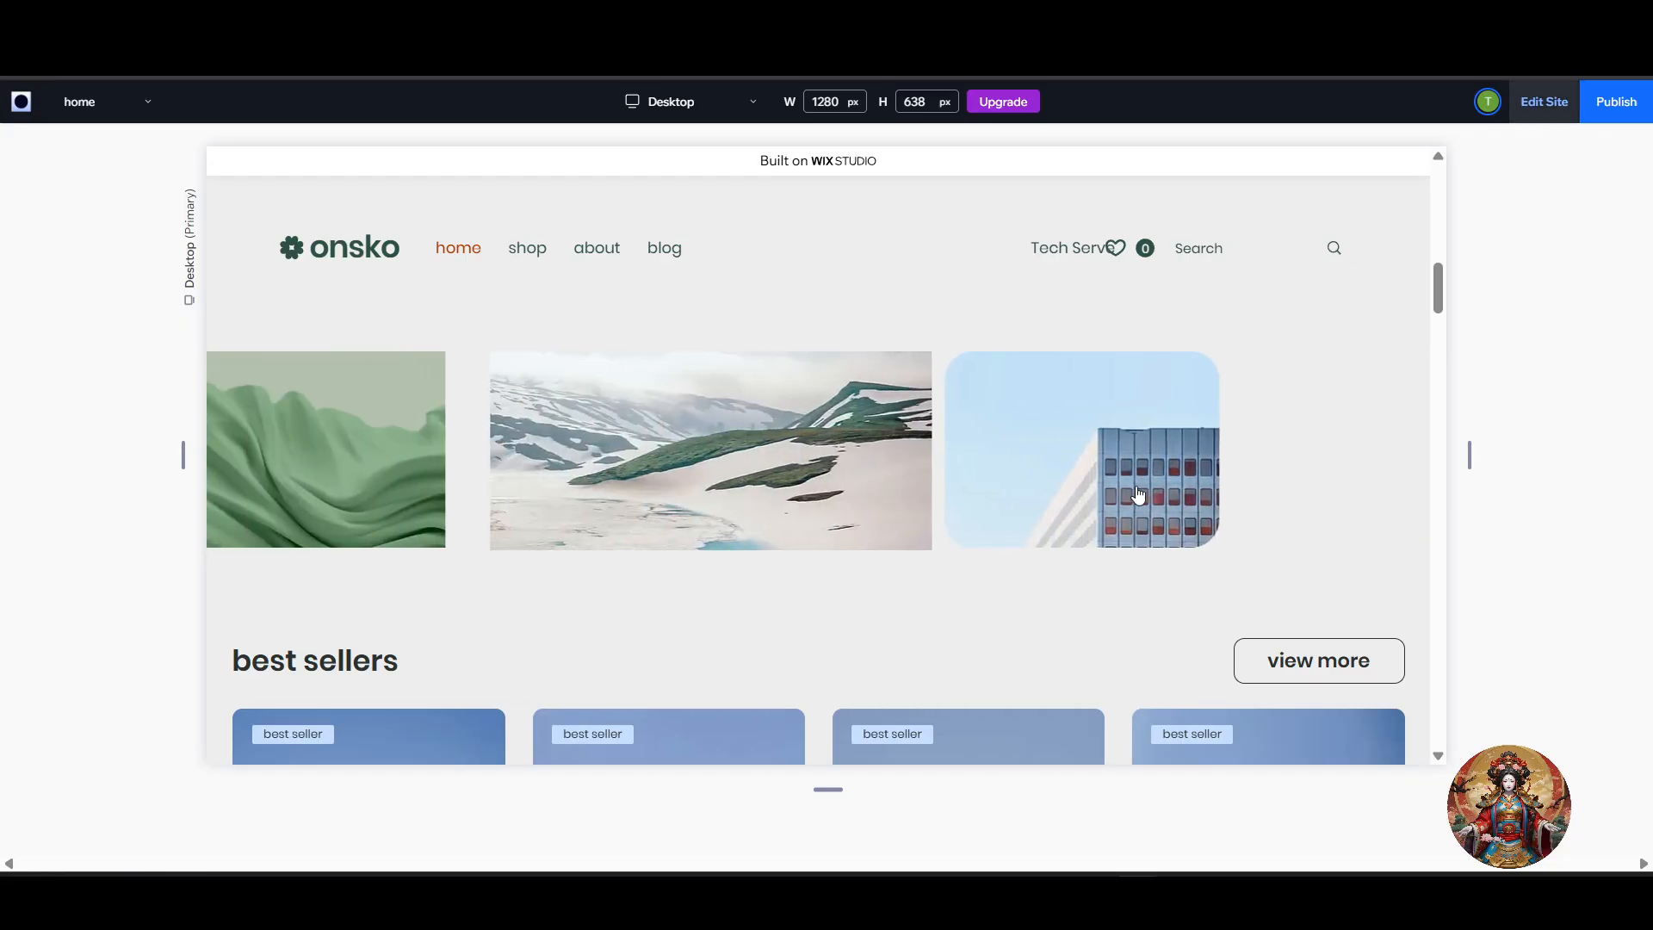
pyautogui.click(1137, 492)
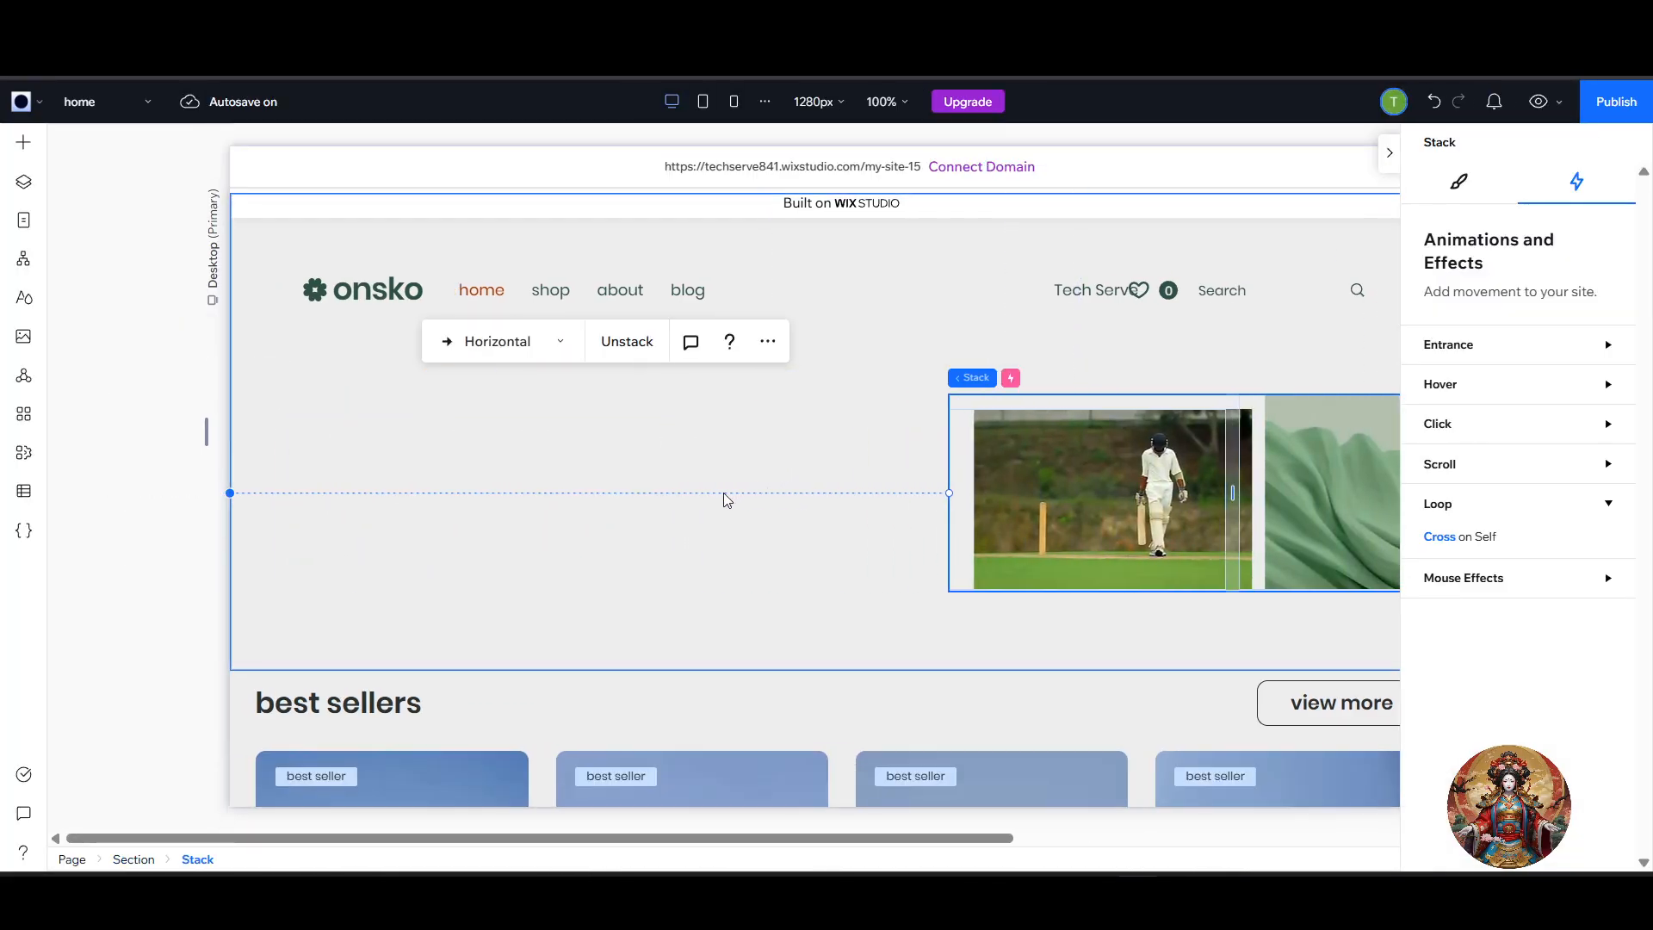